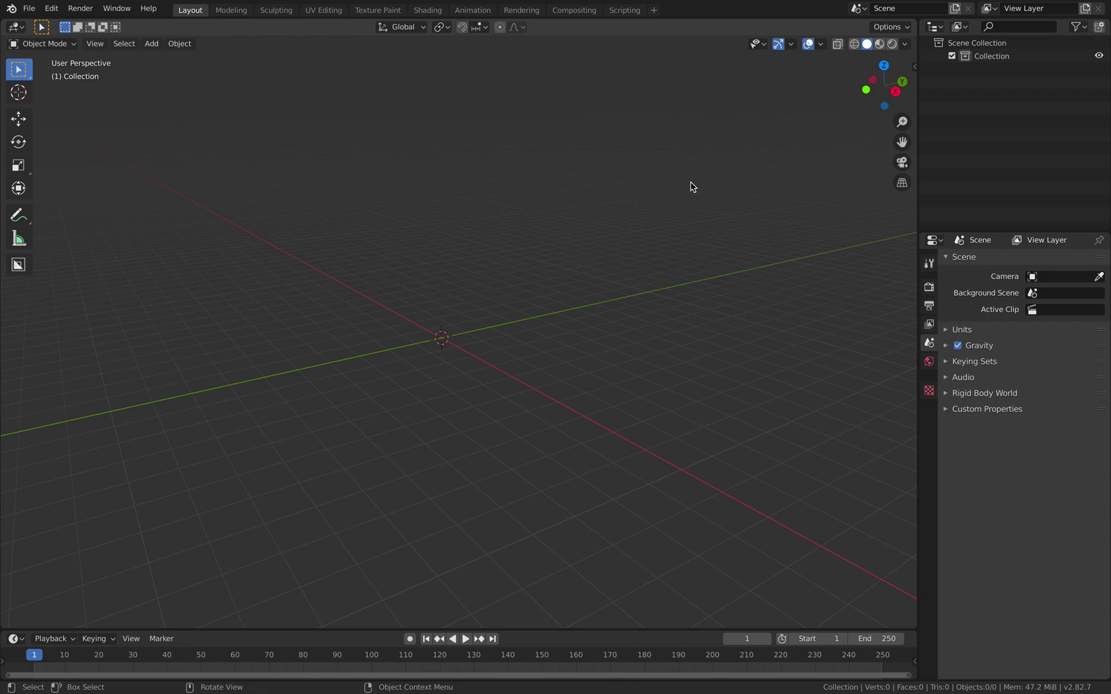
- Review the Archimesh add-on's entry in the add-on preferences, and close the preferences
middle_click_drag(596, 235, 603, 229)
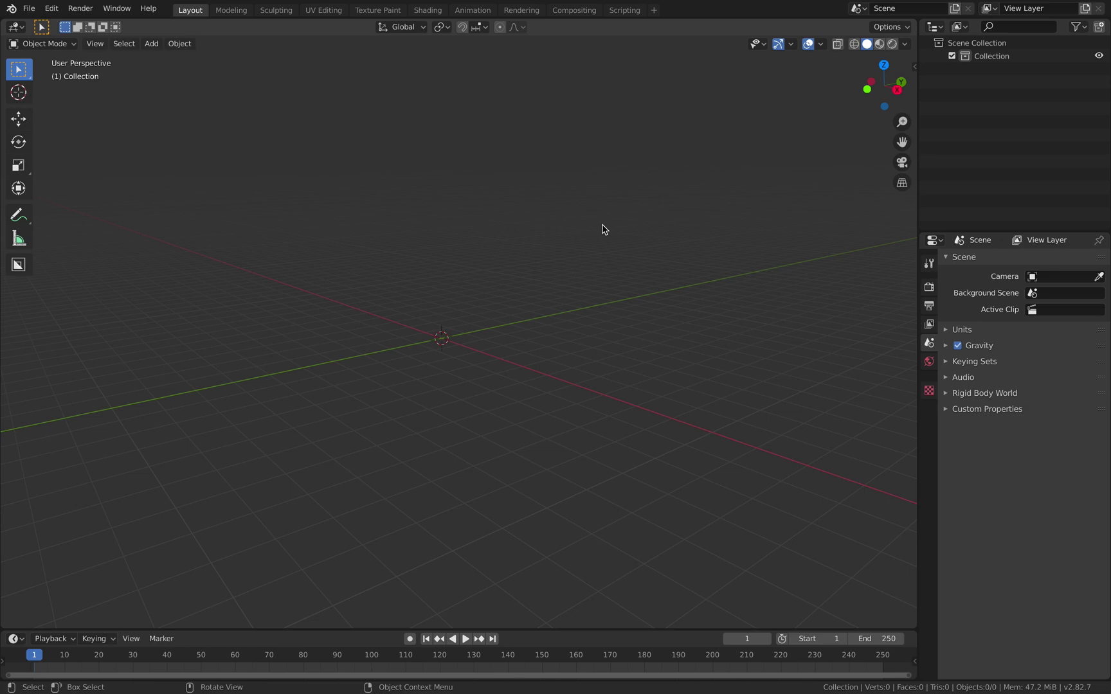
middle_click_drag(536, 235, 550, 307)
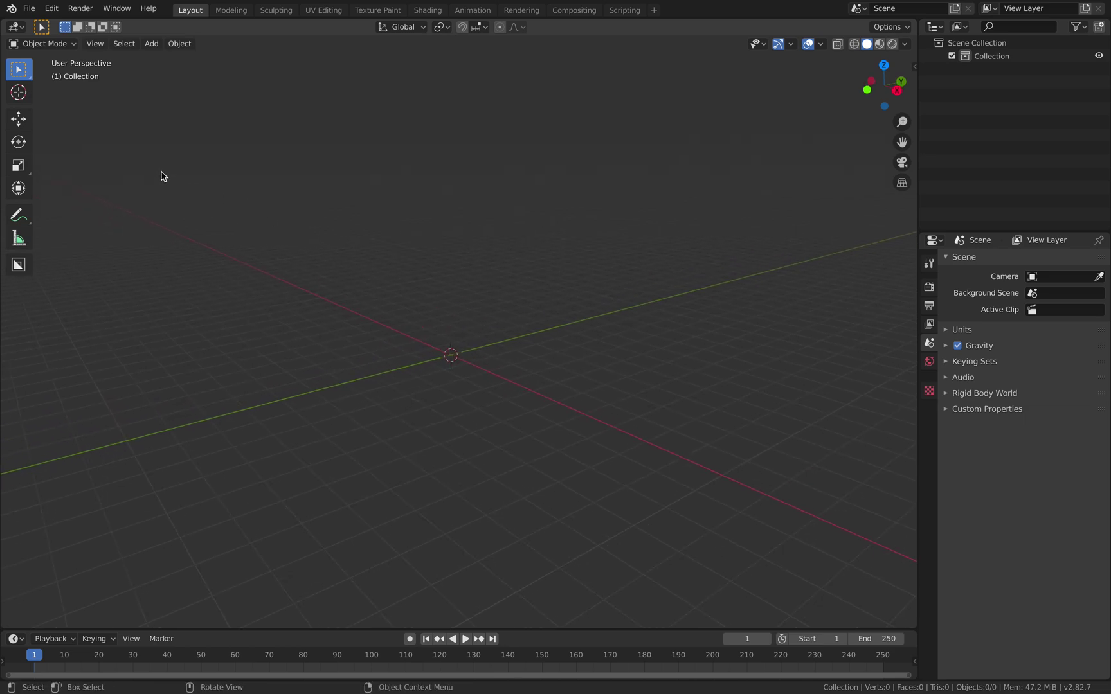
left_click(51, 8)
left_click(103, 198)
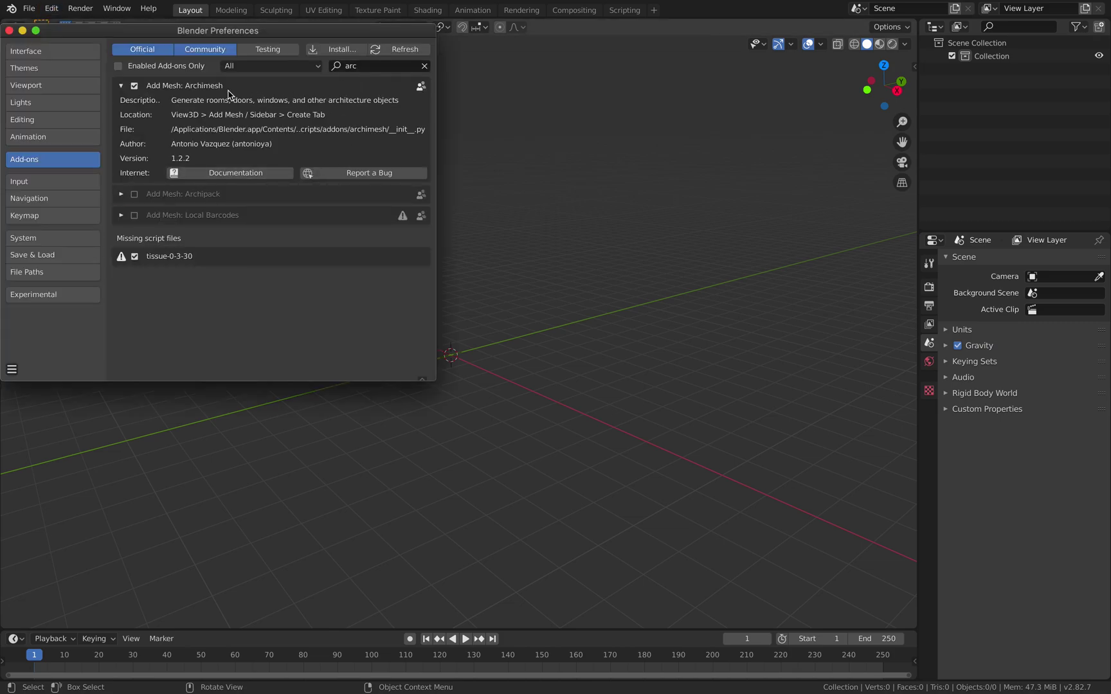
left_click_drag(281, 34, 412, 73)
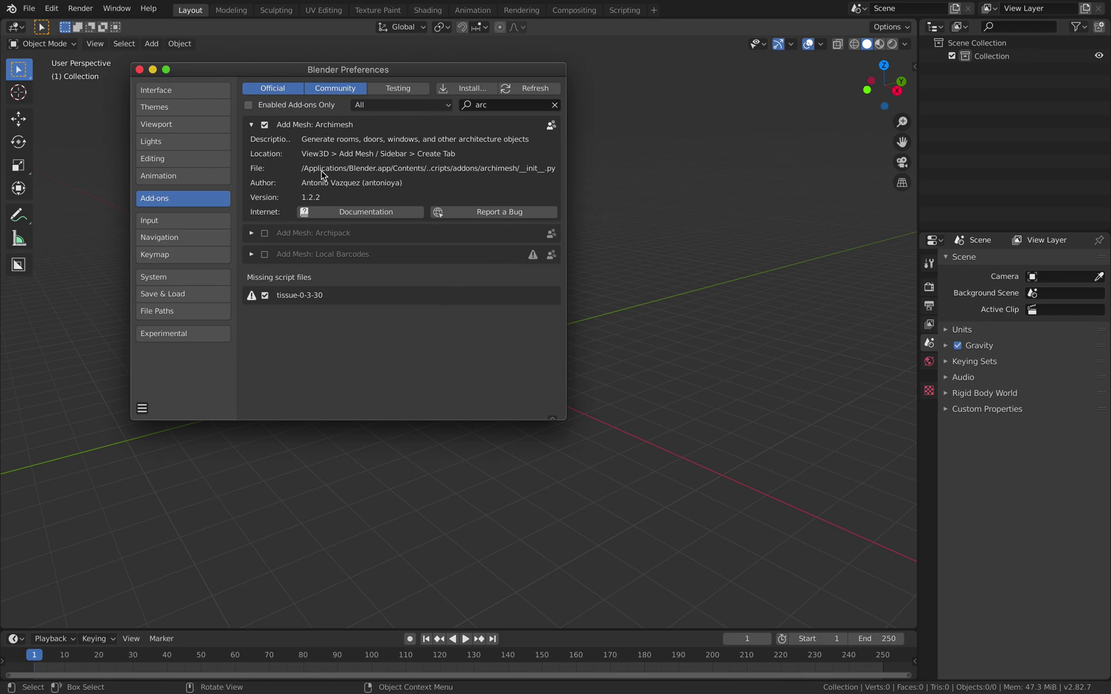
left_click(141, 70)
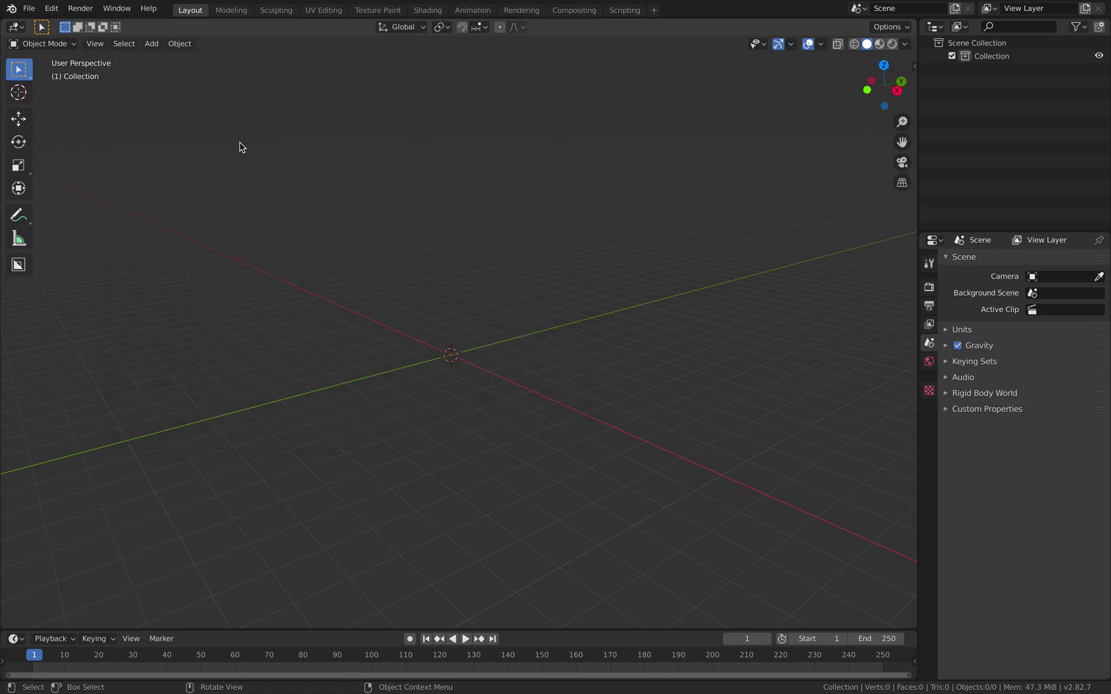
middle_click_drag(423, 269, 436, 286)
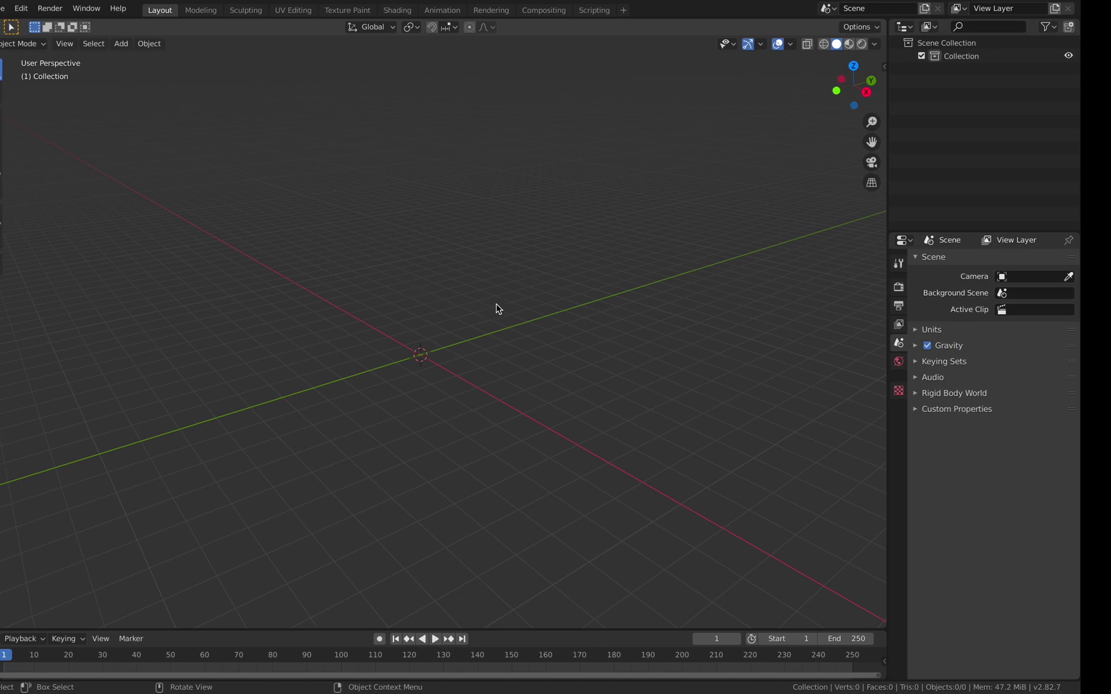
- Browse the photographer's Instagram portraits in Safari, view the saved images in Finder's faves folder, and return to Blender
key("ctrl+Right")
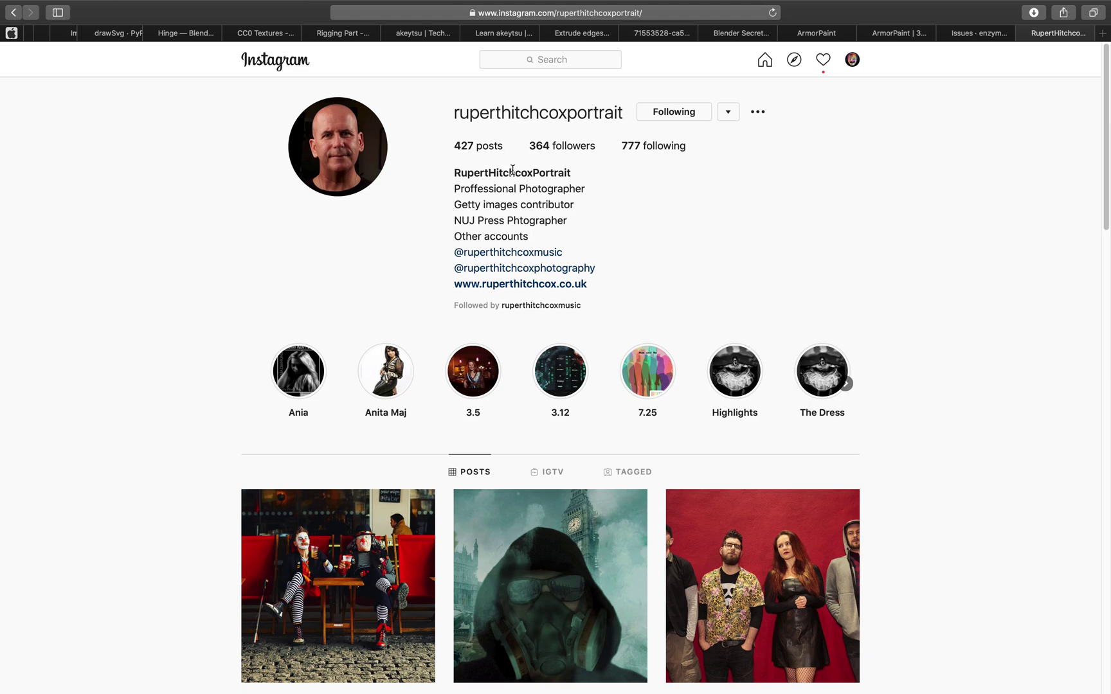
scroll(431, 264, "down", 15)
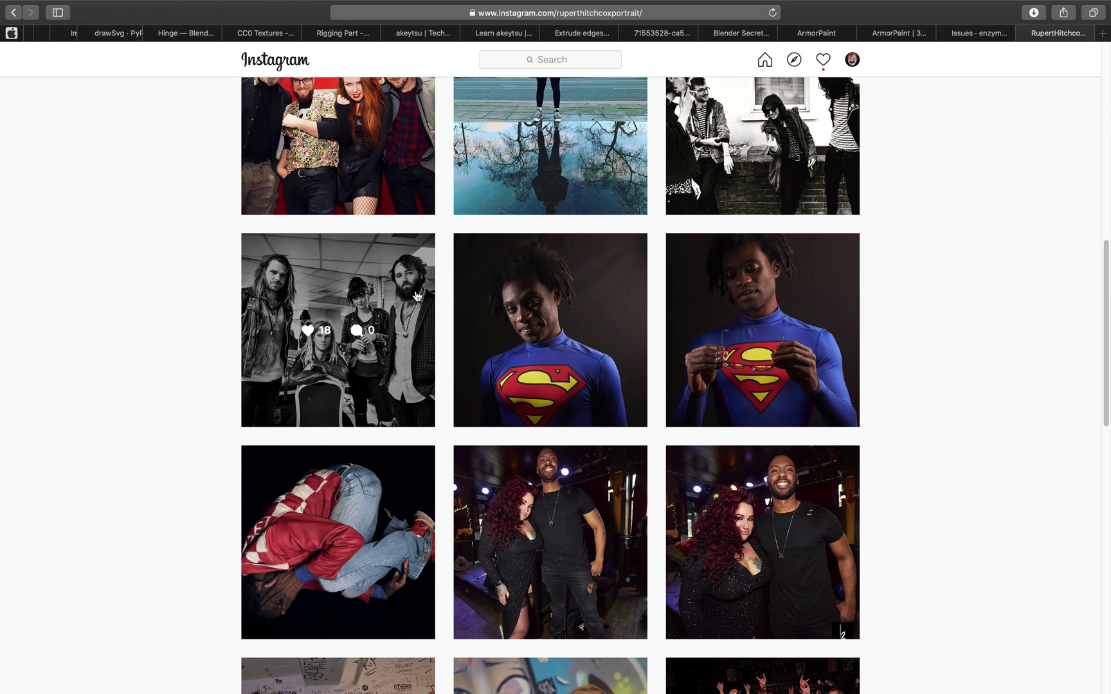
scroll(450, 277, "up", 20)
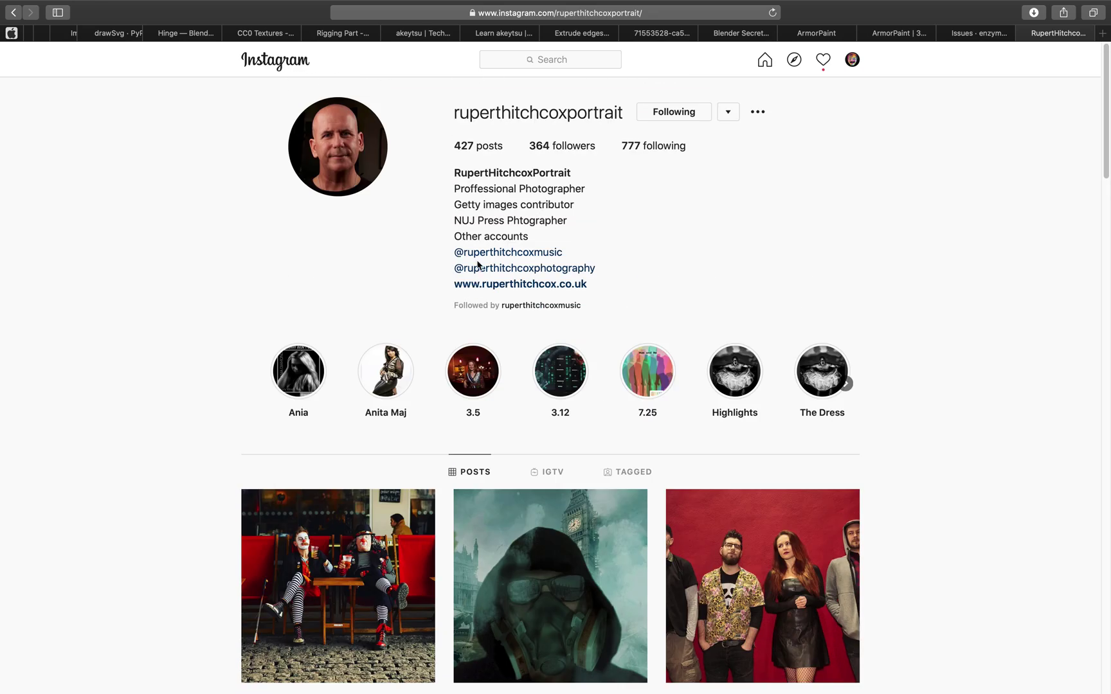
scroll(557, 350, "down", 12)
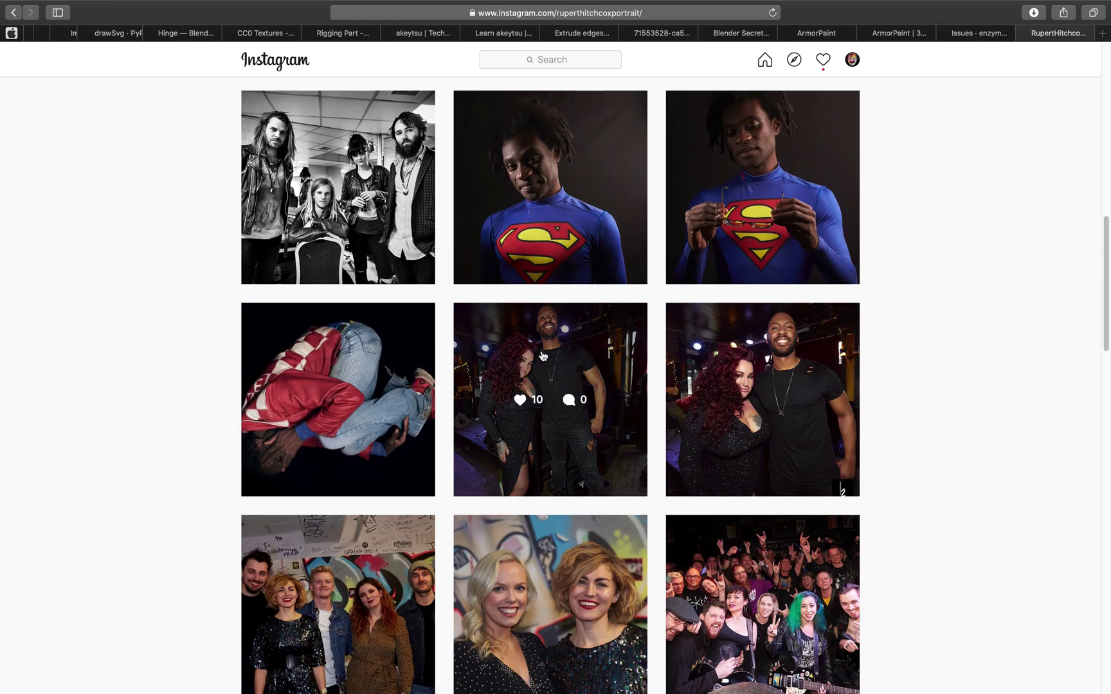
key("ctrl+Left")
key("ctrl+Left")
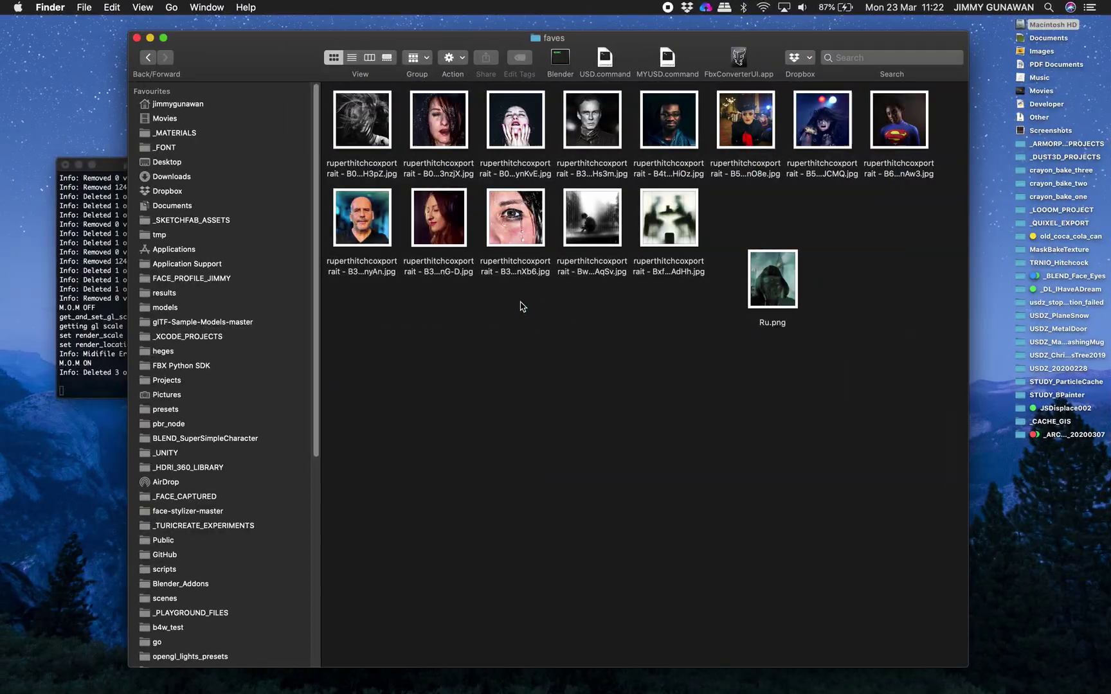
left_click_drag(898, 351, 684, 376)
key("ctrl+Right")
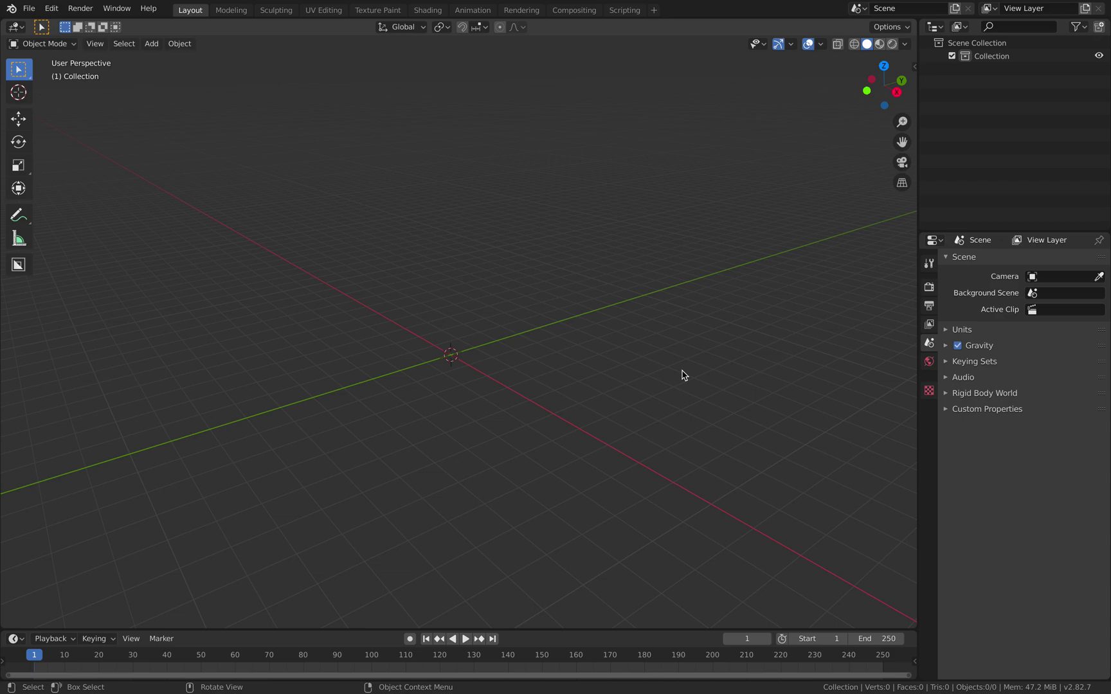
middle_click_drag(564, 335, 587, 338)
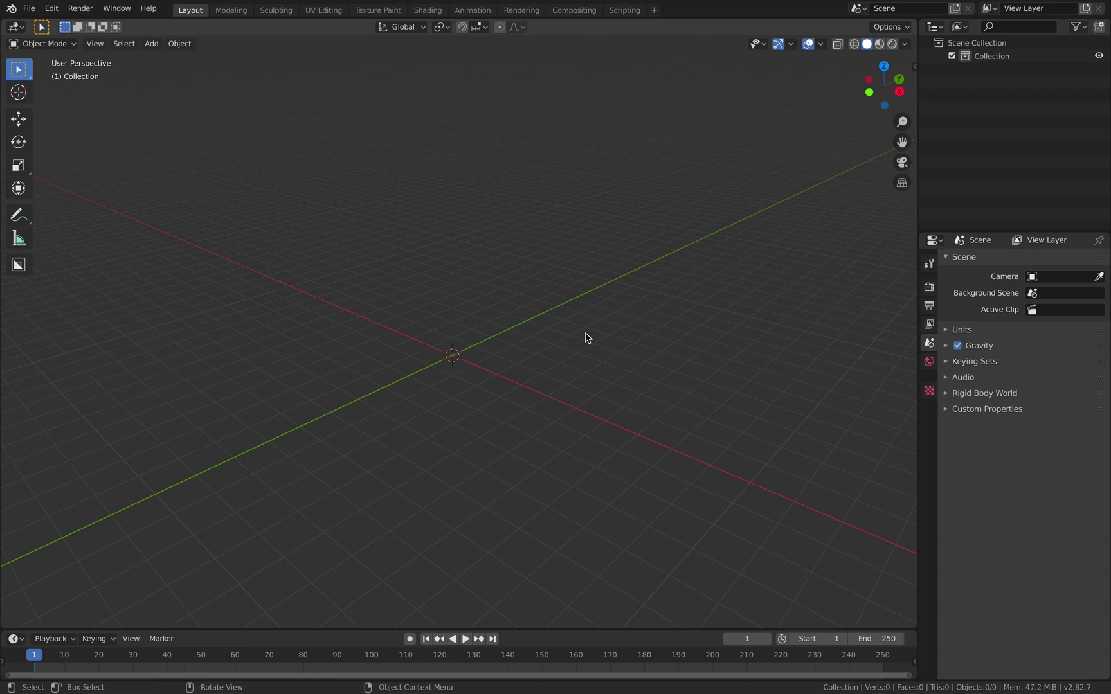
middle_click_drag(473, 291, 567, 293)
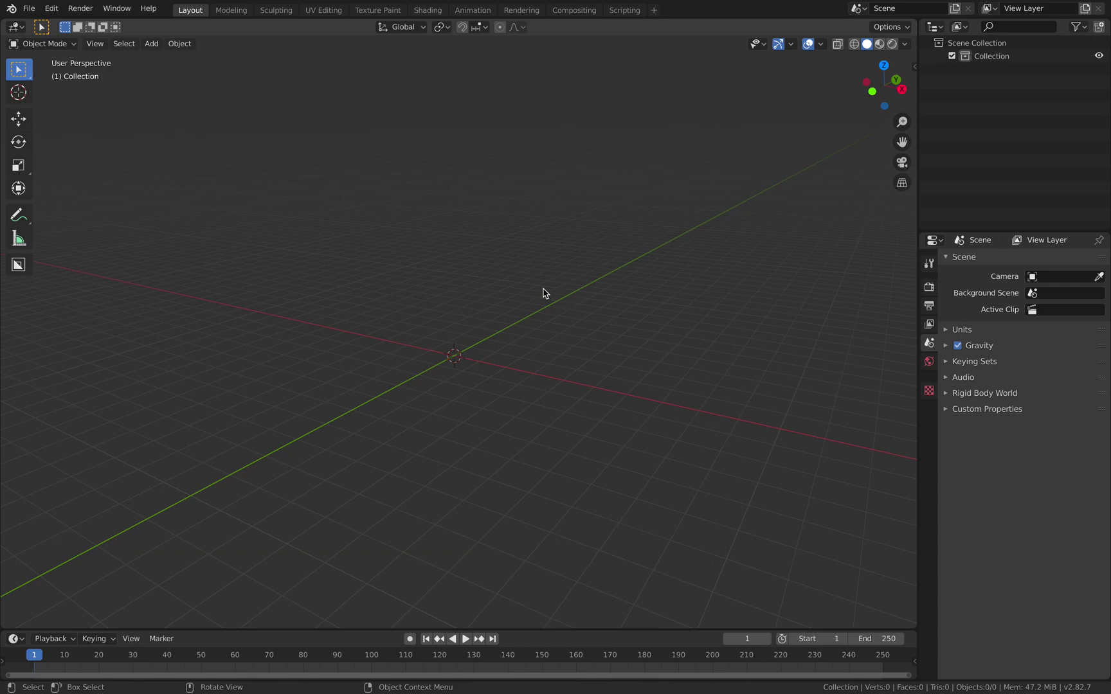
middle_click_drag(546, 292, 552, 295)
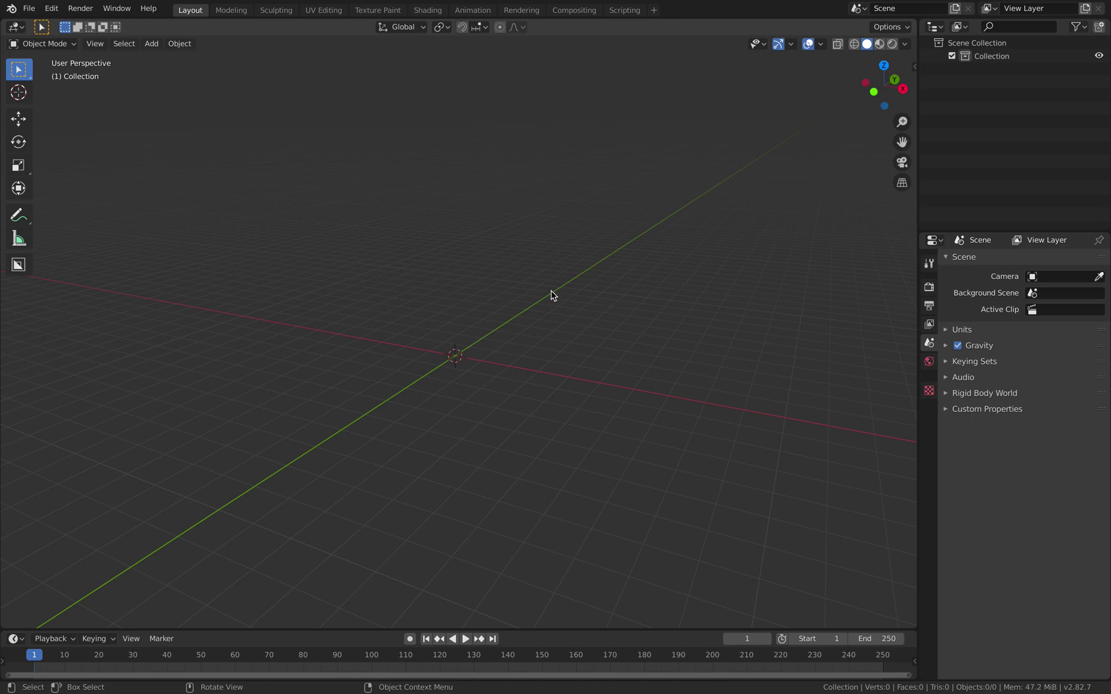
mouse_move(523, 301)
middle_mouse_down()
mouse_move(565, 315)
mouse_move(531, 315)
mouse_move(506, 295)
middle_mouse_up()
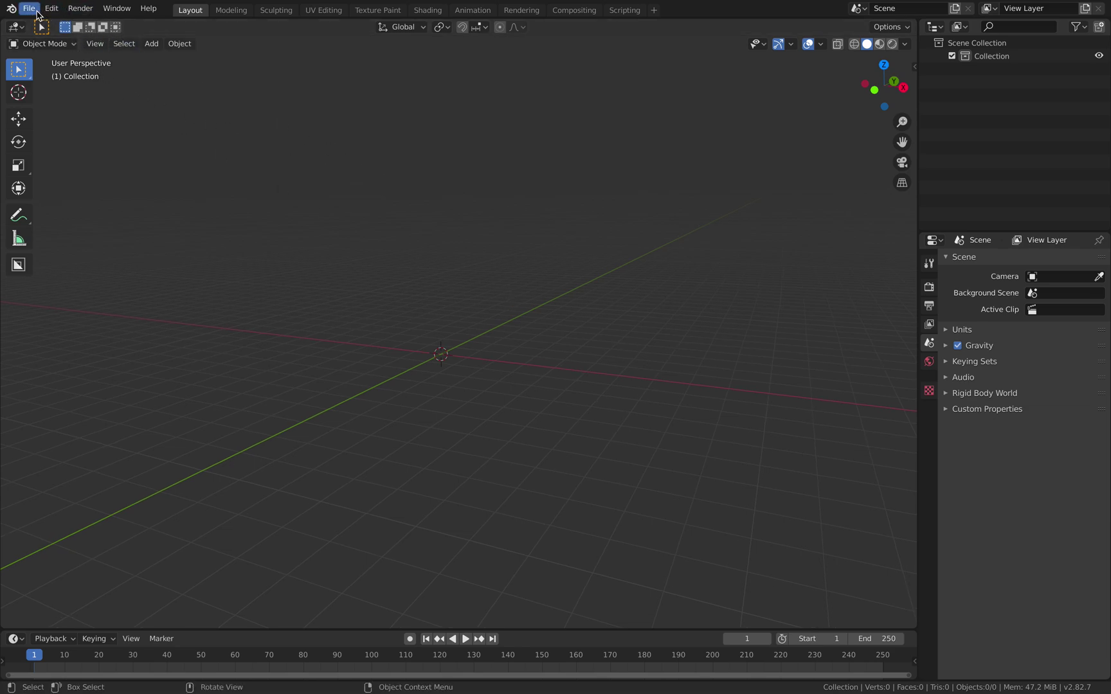
- Start an Images as Planes import and open the faves folder inside the downloaded portrait folder in Downloads
left_click(37, 13)
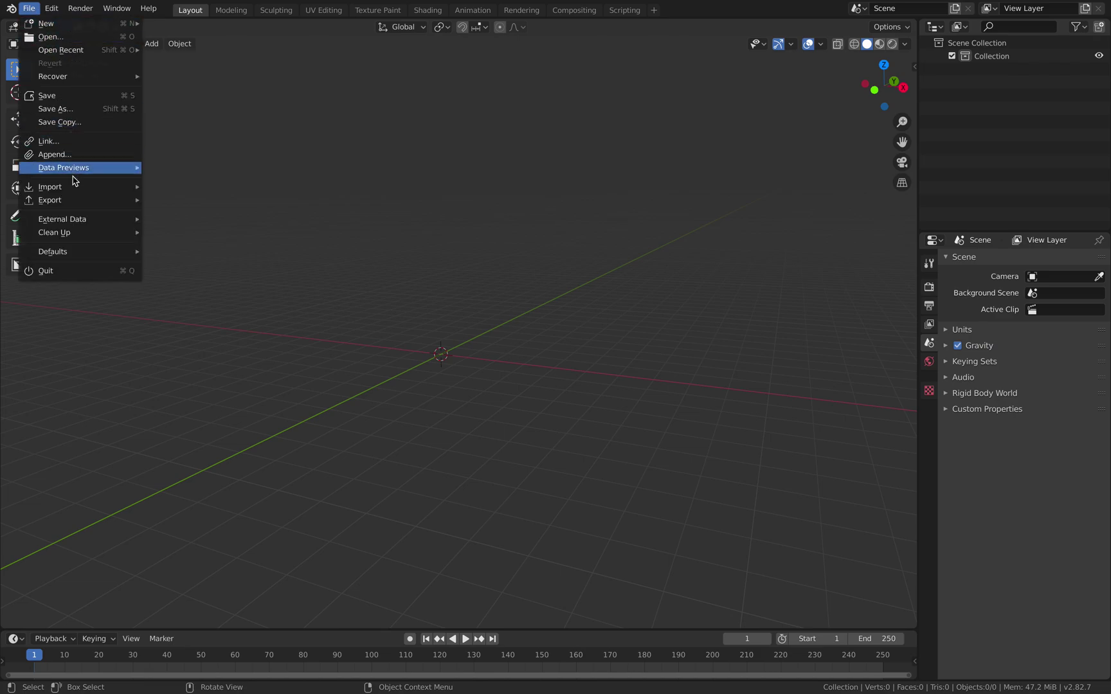
mouse_move(74, 189)
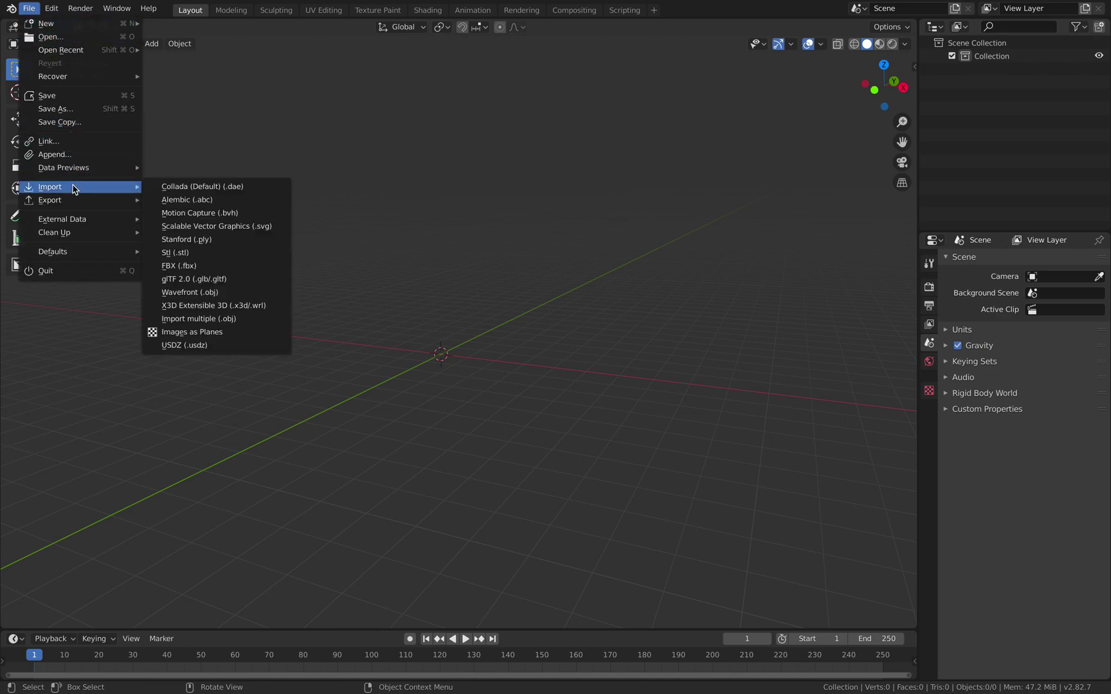
left_click(217, 333)
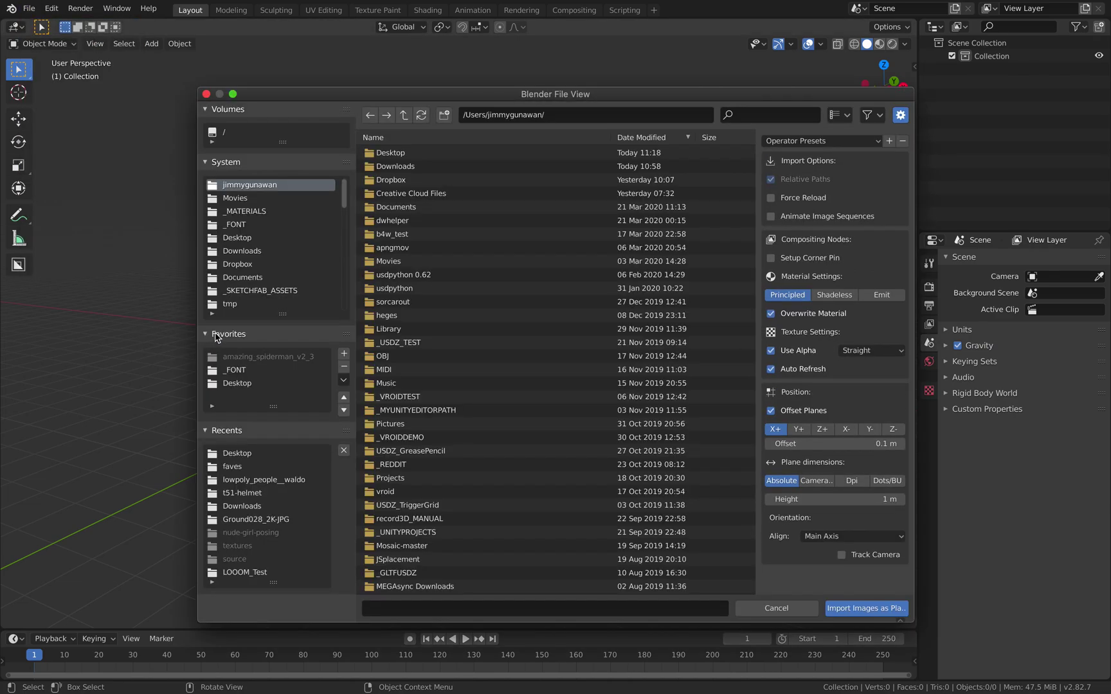
double_click(399, 167)
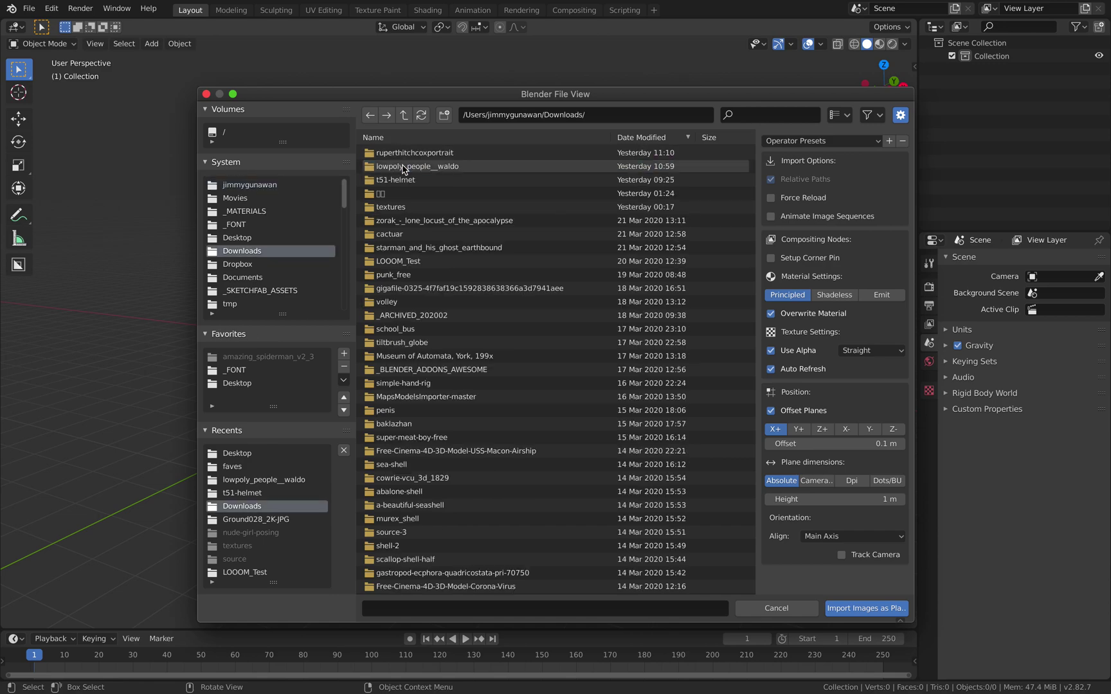
double_click(413, 153)
double_click(409, 155)
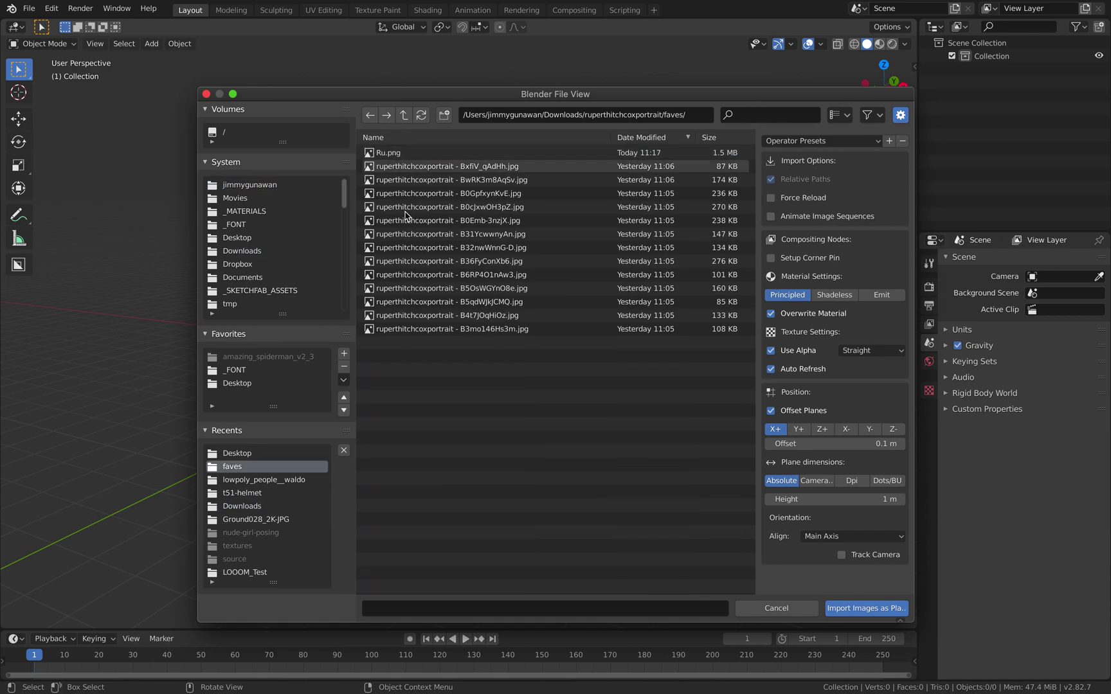
- Select all images in the faves folder and import them as planes with the Principled material and Offset Planes along X+
key("a")
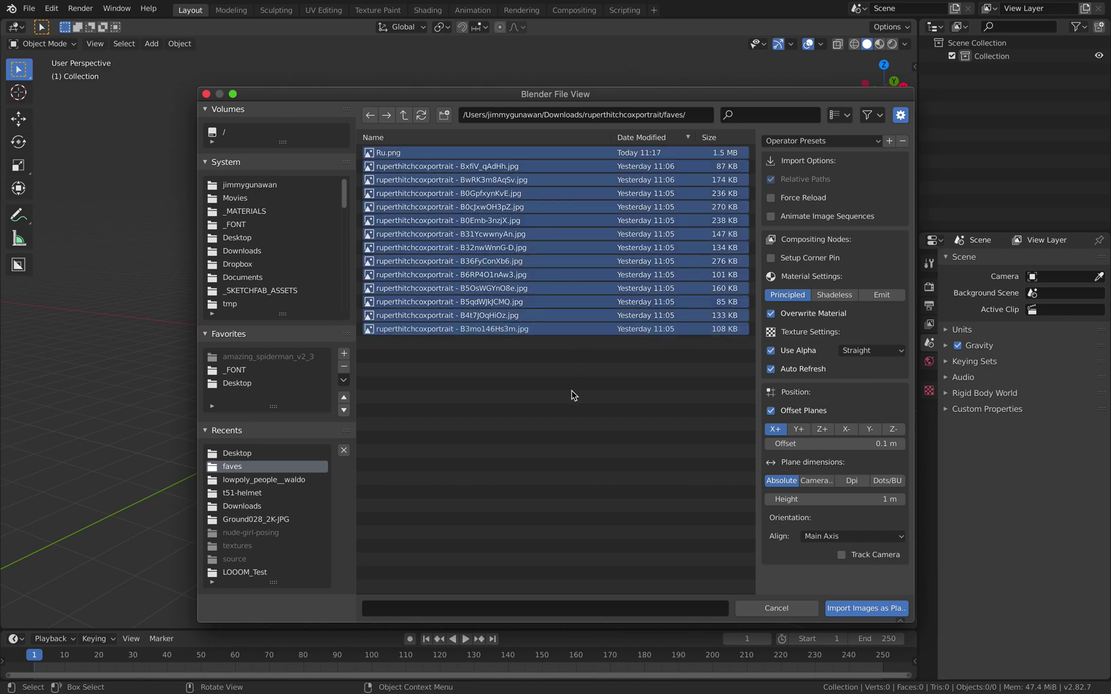
key("a")
key("a")
key("a")
key("a")
key("a")
key("a")
left_click(854, 610)
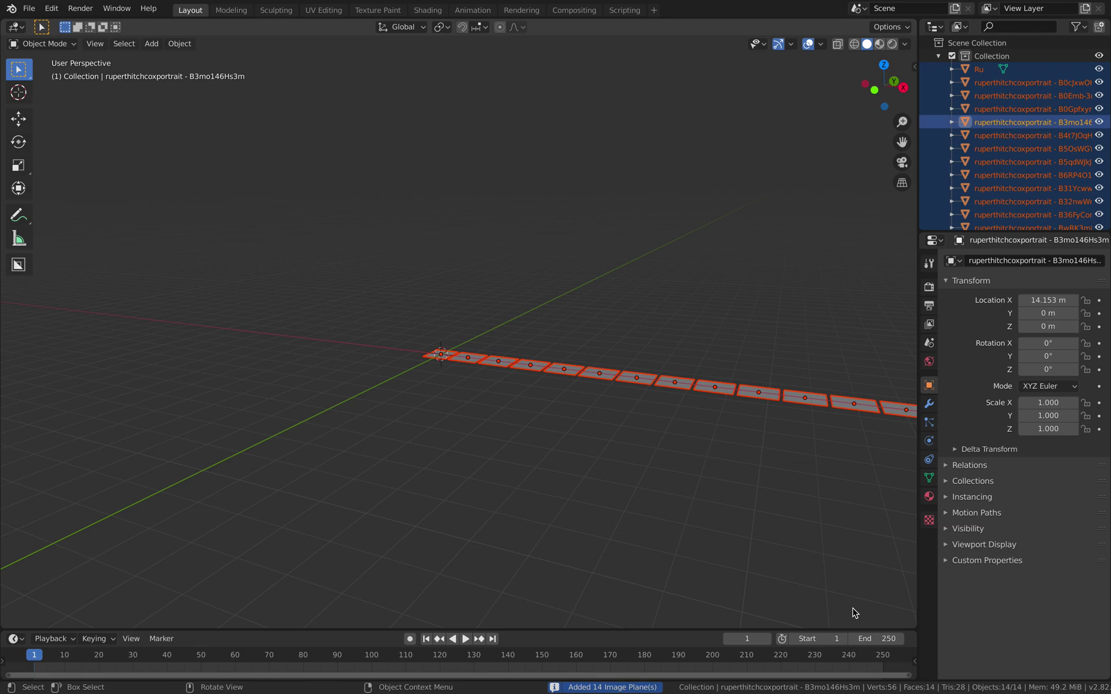
- Enlarge the Outliner to fit all imported planes and select only the last plane in the row
middle_click_drag(529, 345, 475, 318)
scroll(490, 375, "up", 2)
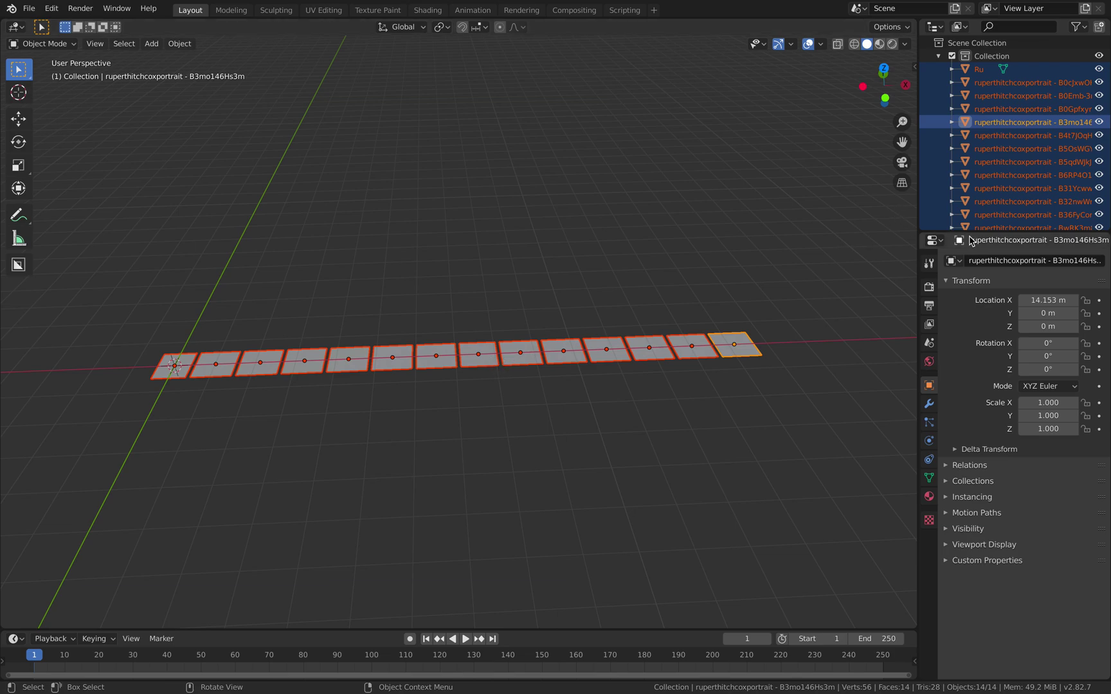
left_click_drag(962, 233, 960, 273)
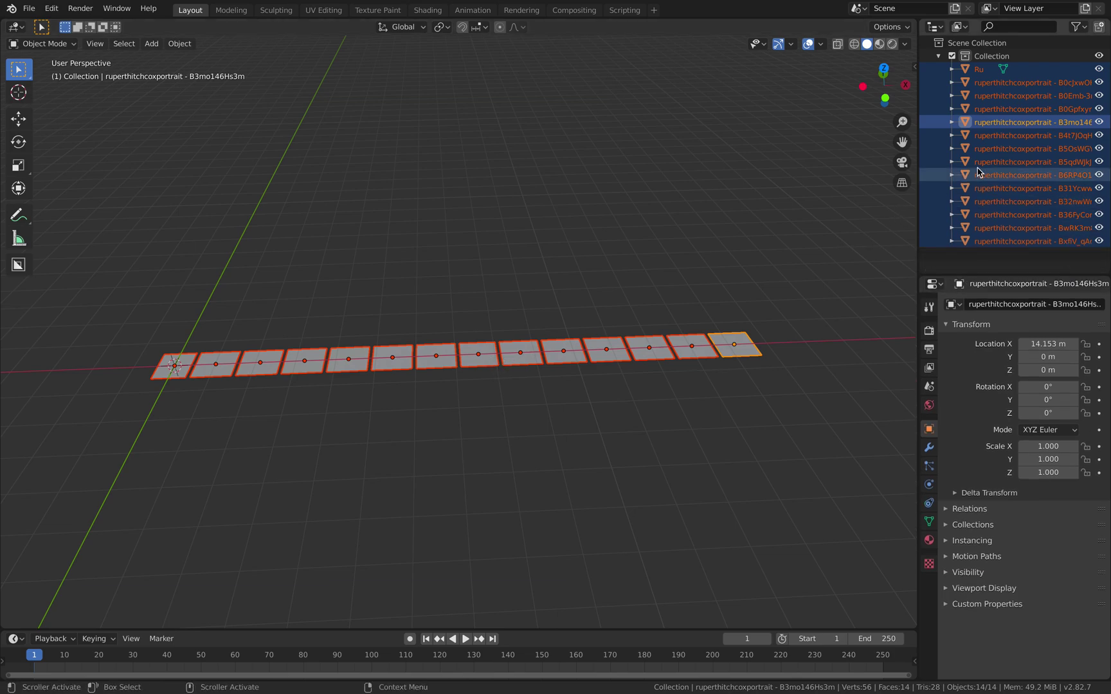
middle_click_drag(656, 241, 772, 291)
key("alt+a")
left_click(761, 371)
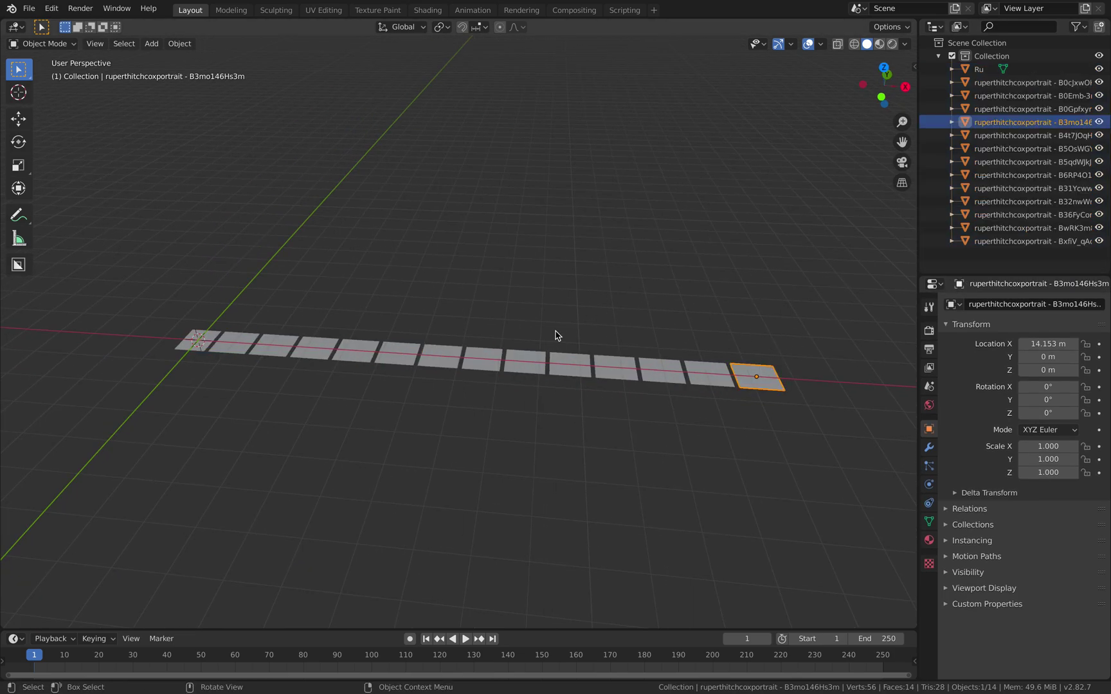
mouse_move(617, 352)
middle_mouse_down()
mouse_move(625, 231)
mouse_move(615, 349)
middle_mouse_up()
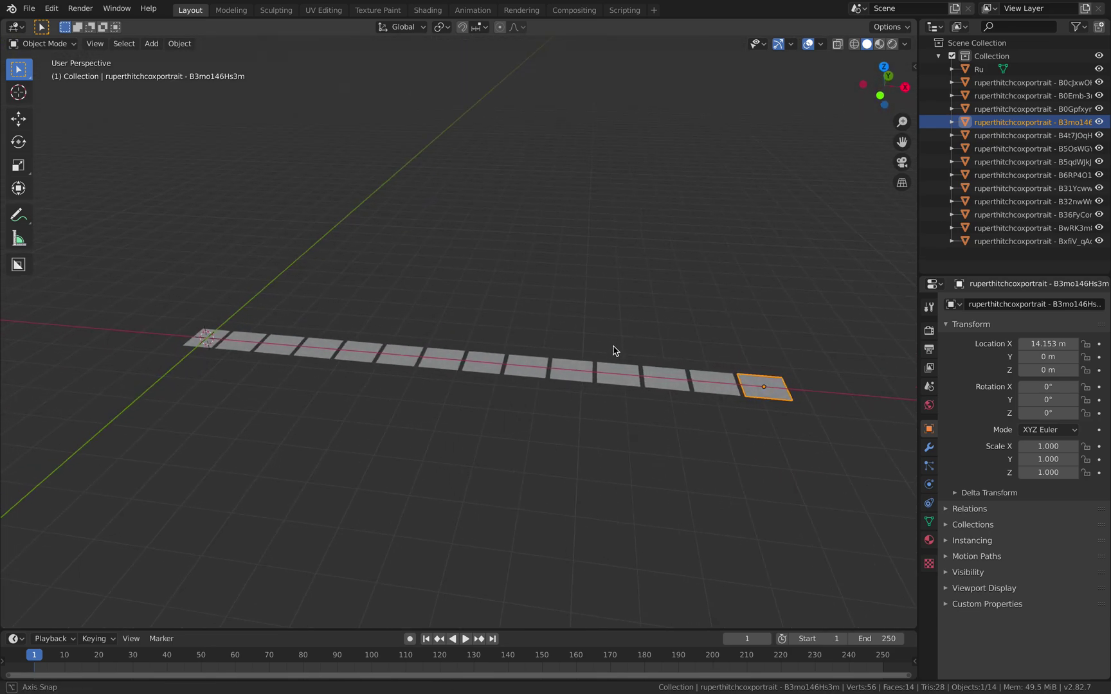
- Set the solid viewport shading color to Texture and deselect the image plane
left_click(905, 44)
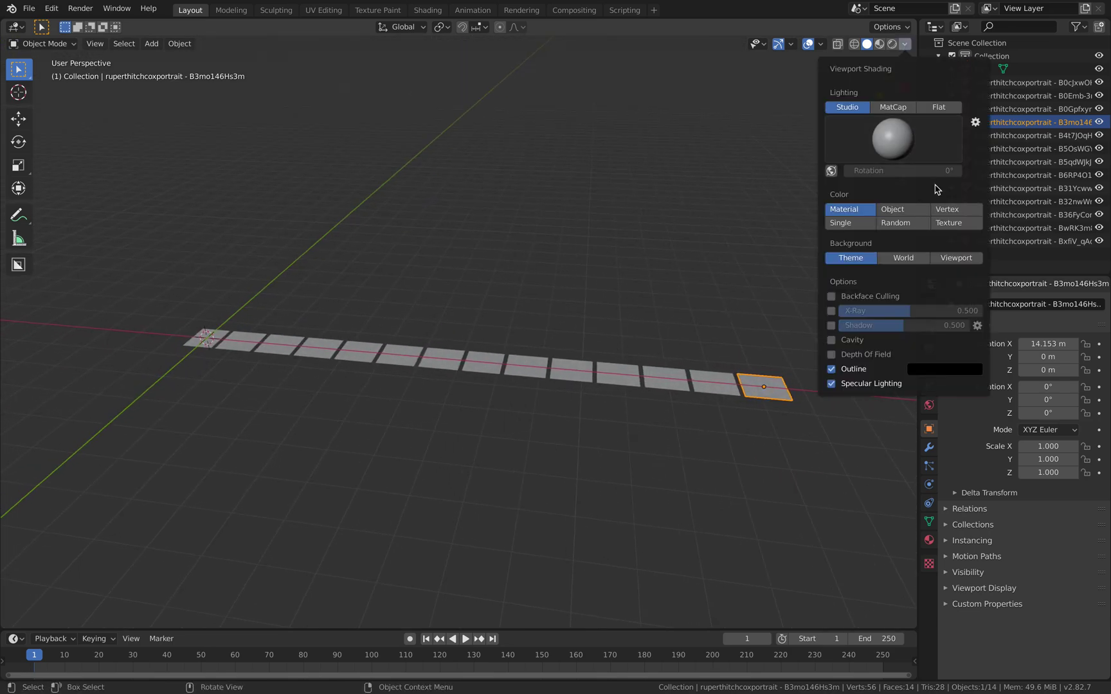
left_click(950, 224)
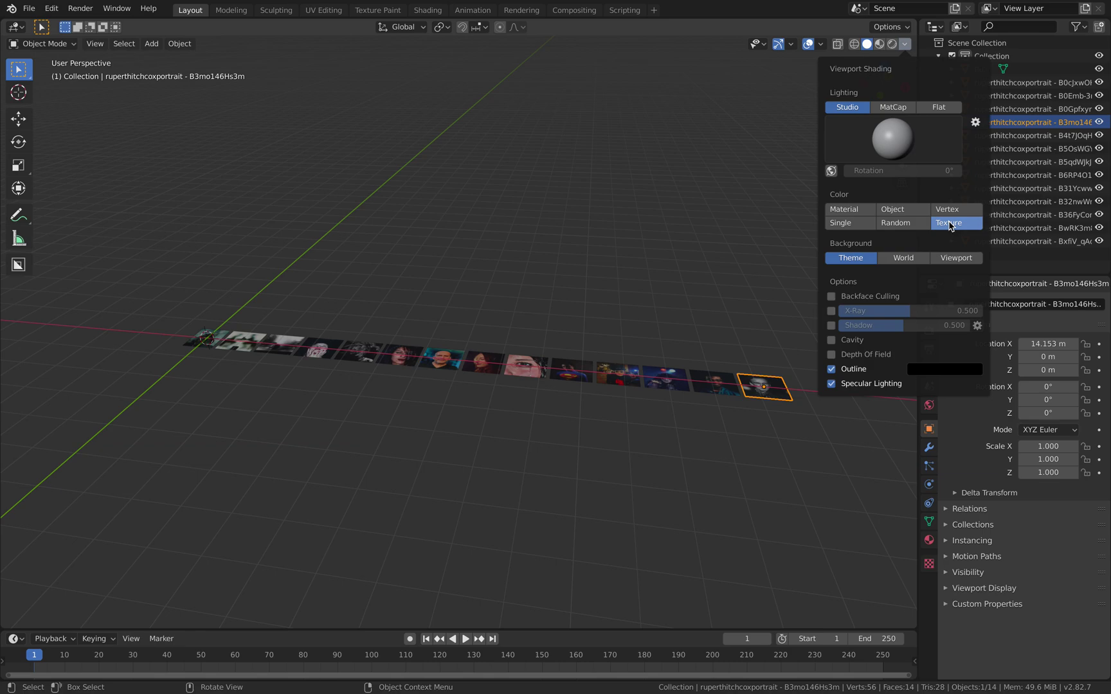
left_click(599, 238)
mouse_move(600, 238)
middle_mouse_down()
mouse_move(601, 362)
mouse_move(588, 286)
mouse_move(598, 389)
mouse_move(590, 293)
mouse_move(598, 362)
mouse_move(588, 309)
mouse_move(581, 331)
middle_mouse_up()
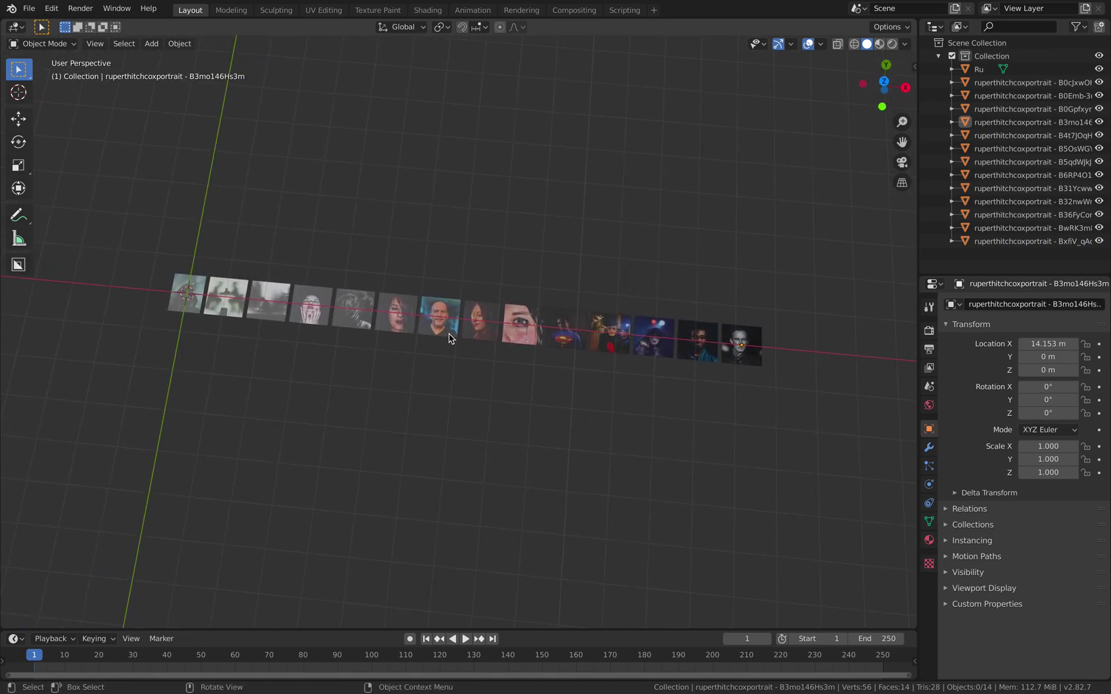
- Select the seventh image plane from the origin and examine its material's Principled BSDF surface settings
scroll(450, 331, "up", 3)
scroll(450, 313, "down", 2)
left_click(455, 325)
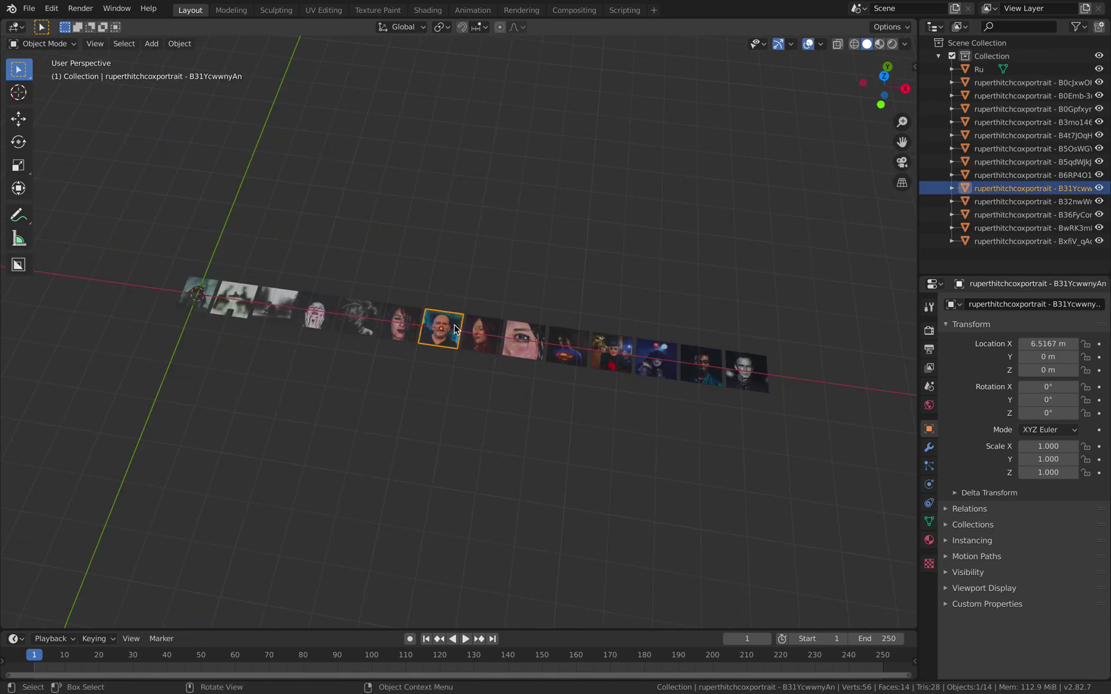
left_click(929, 539)
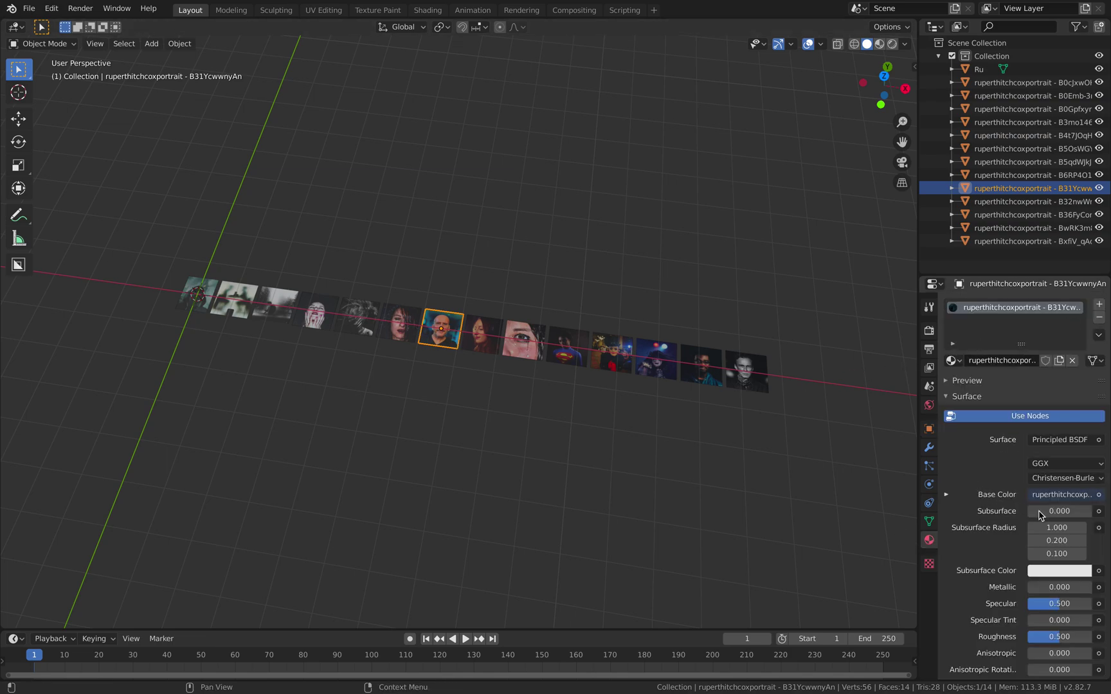
scroll(1043, 517, "down", 3)
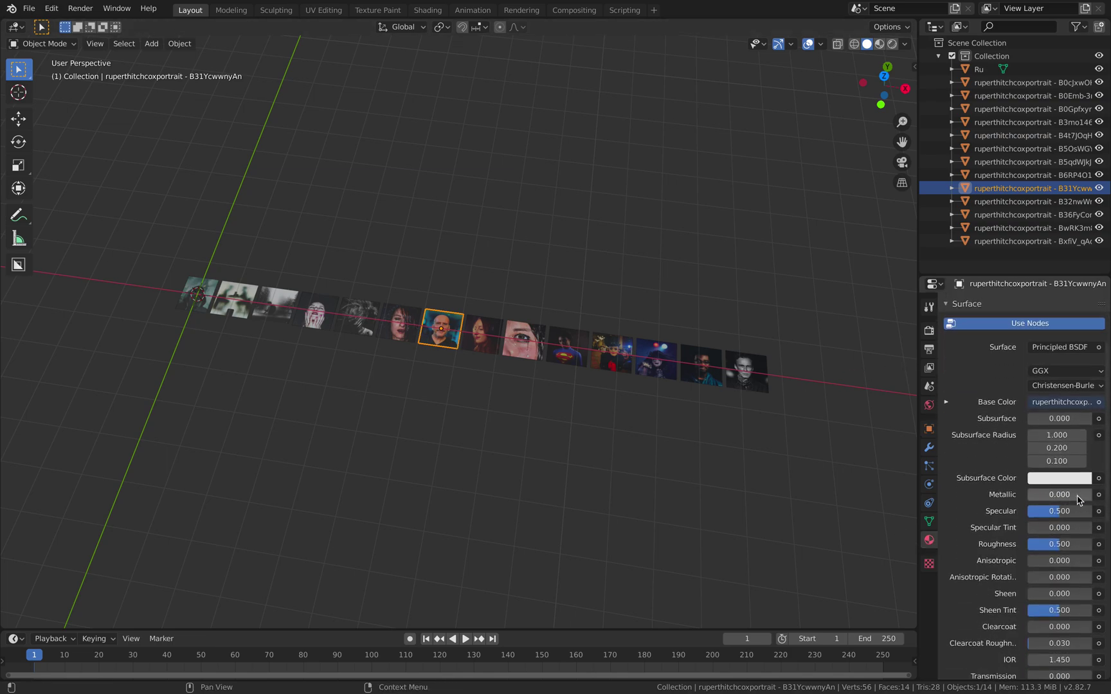
scroll(1048, 572, "down", 2)
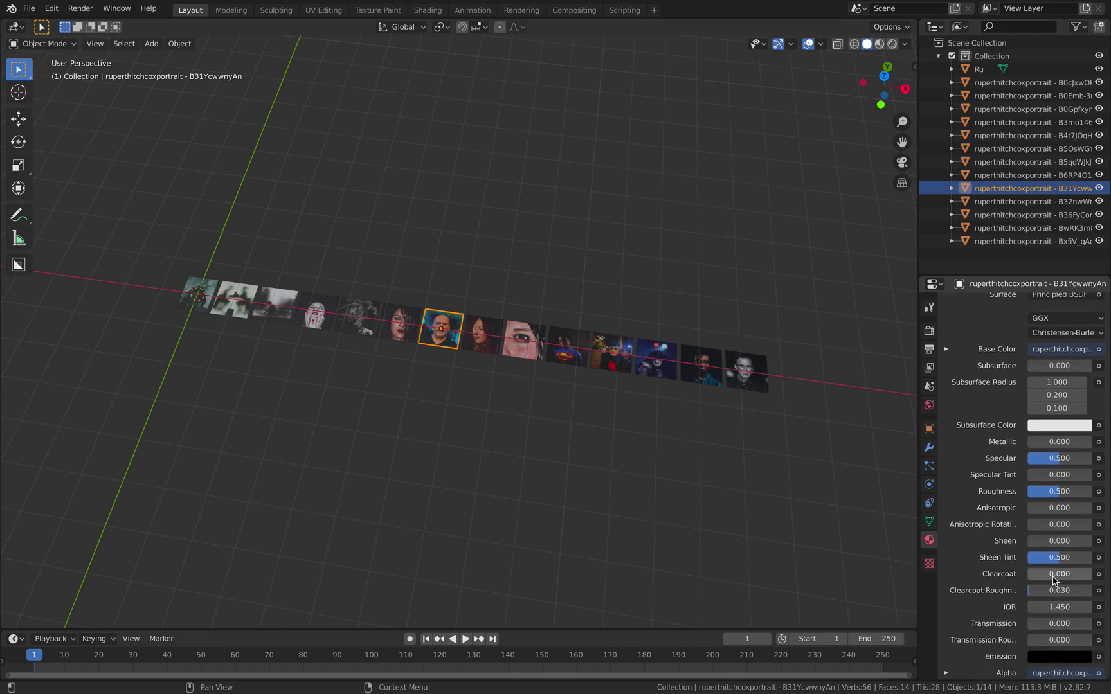
- Select all image planes in the row, keeping the seventh plane from the origin as the active object
middle_click_drag(558, 392, 384, 317)
scroll(521, 332, "up", 2)
scroll(467, 396, "up", 2)
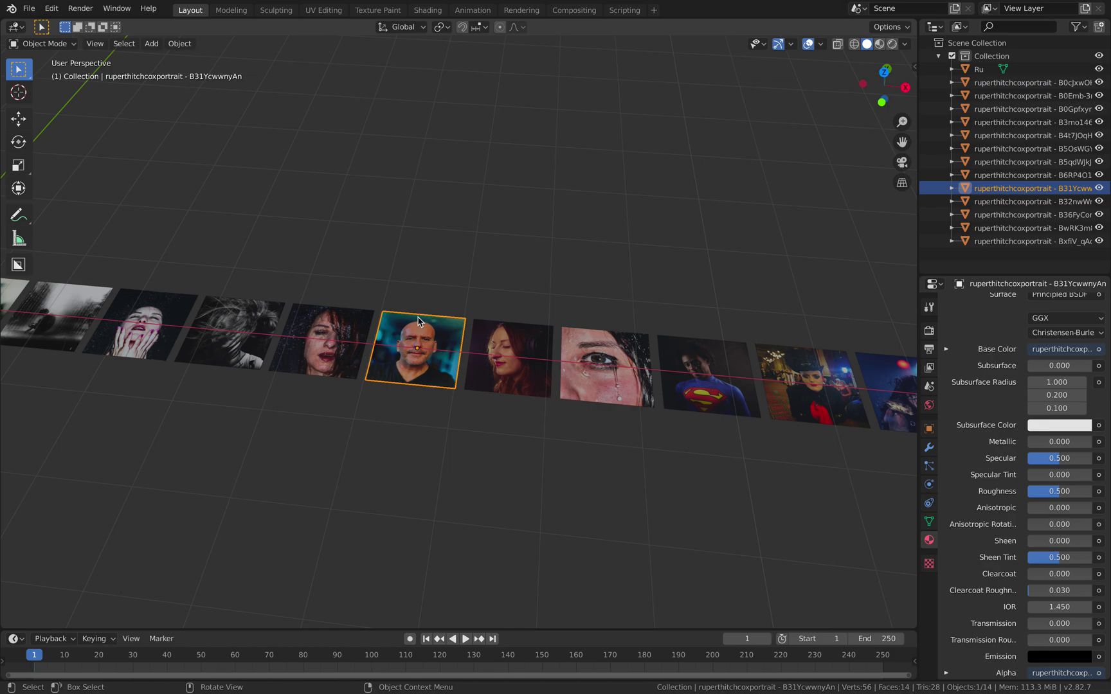
scroll(442, 329, "down", 1)
middle_click_drag(467, 371, 452, 371)
scroll(456, 371, "down", 2)
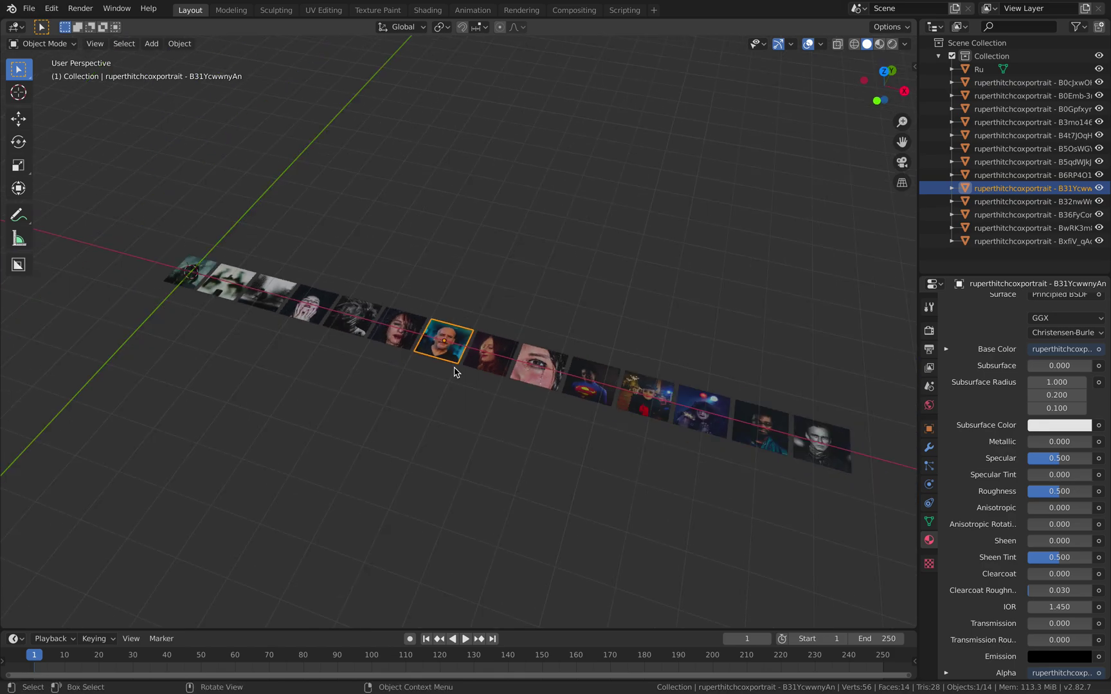
key("a")
key("a")
key("a")
middle_click_drag(741, 400, 688, 322, "shift")
mouse_move(740, 378)
middle_mouse_down()
mouse_move(719, 347)
mouse_move(715, 376)
mouse_move(739, 377)
middle_mouse_up()
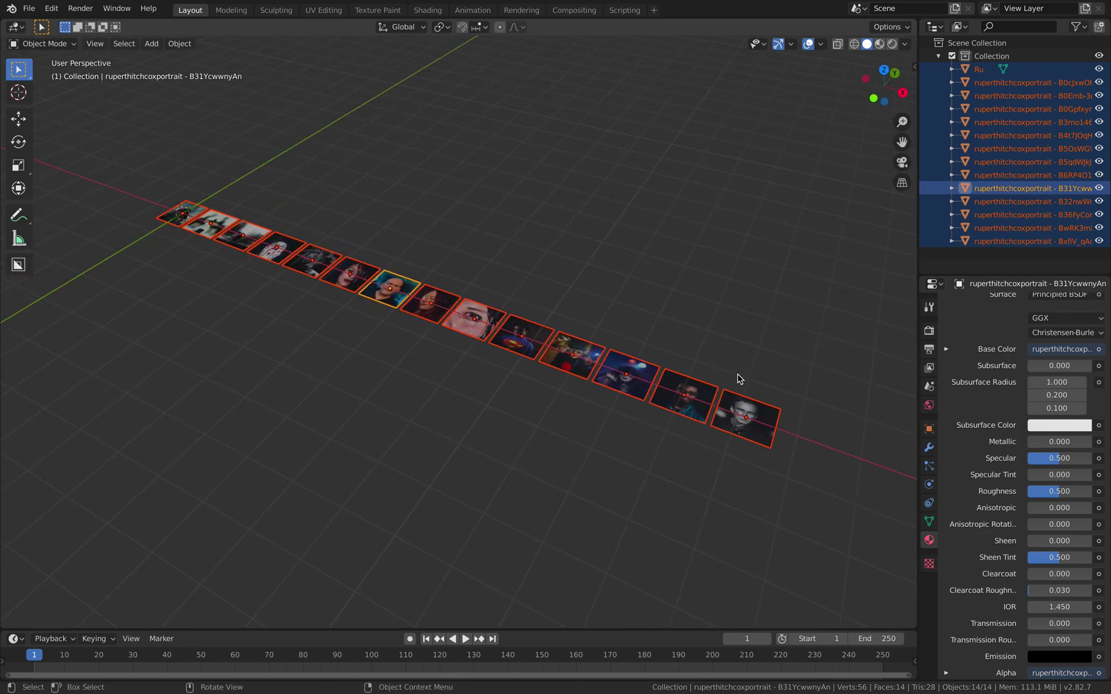
- Add a Solidify modifier to the active image plane and set its thickness to 0.35 m
left_click(929, 447)
left_click(982, 309)
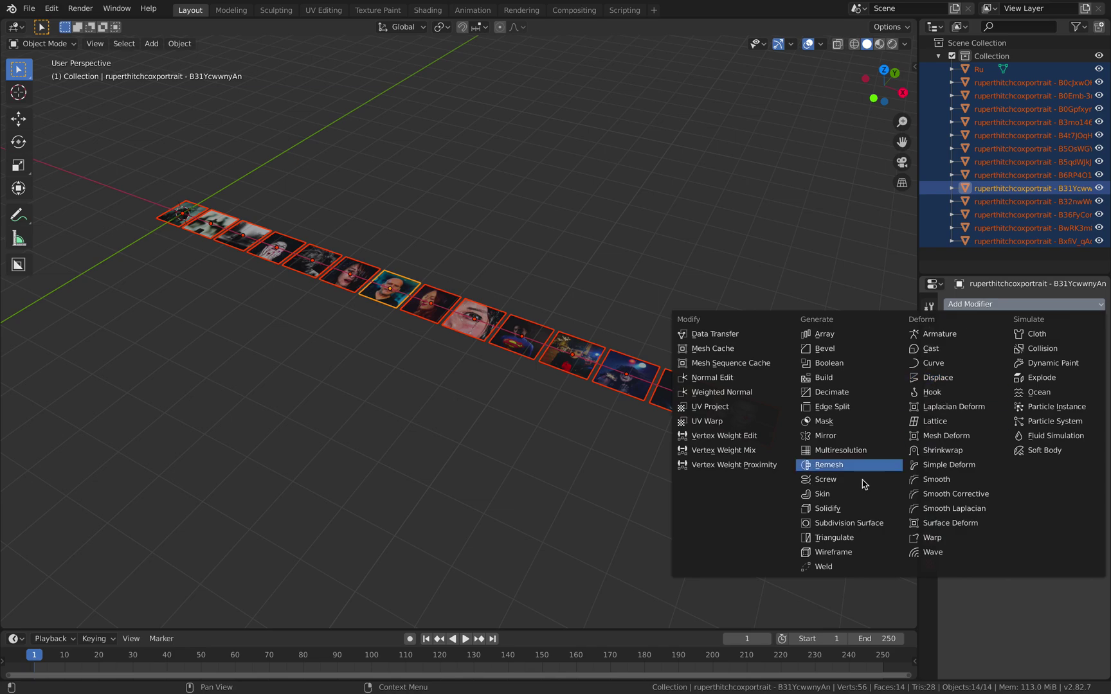
left_click(839, 512)
left_click_drag(972, 377, 1008, 376)
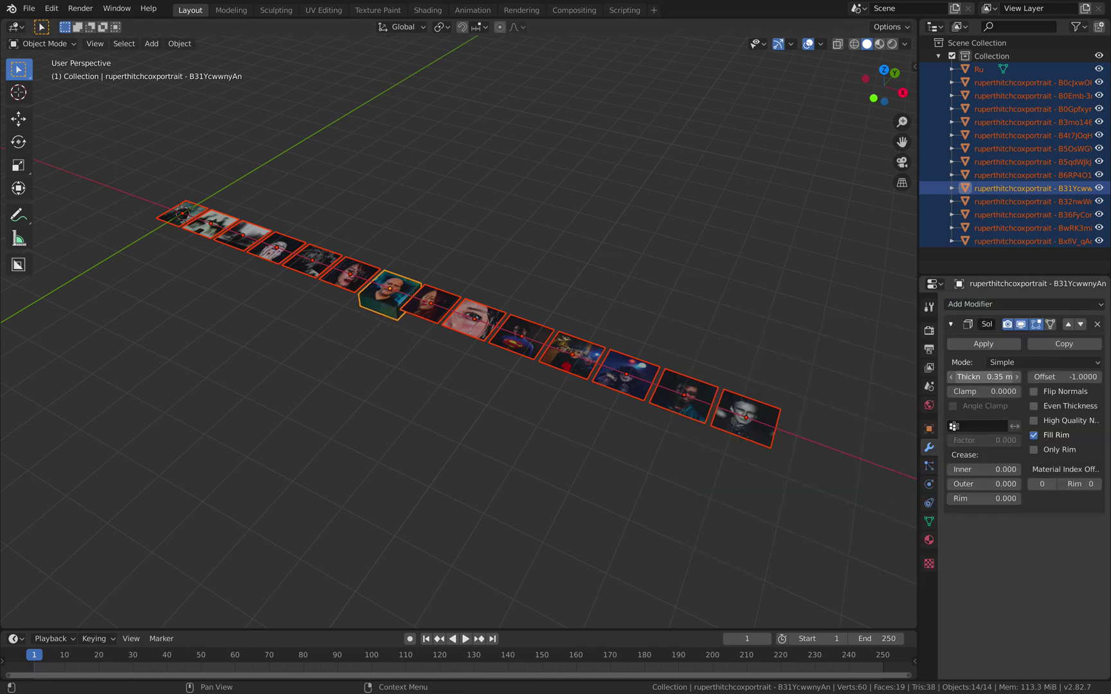
scroll(614, 355, "up", 2)
middle_click_drag(614, 356, 652, 372)
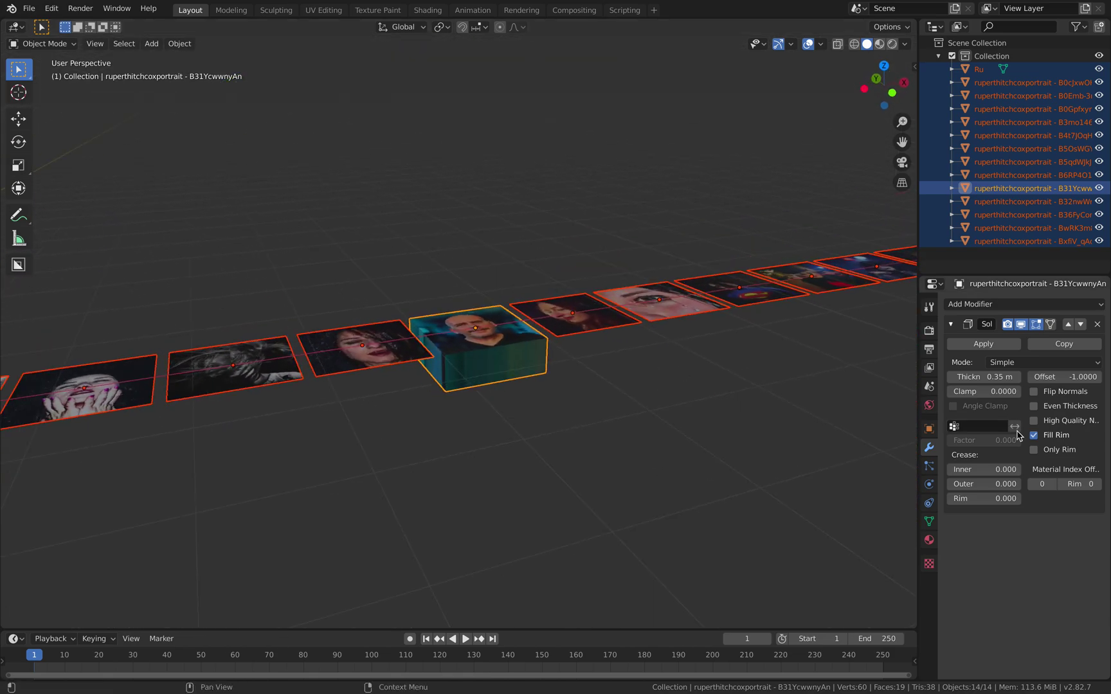
- Compare the thickened plane with Fill Rim disabled and enabled, leaving the option on
left_click(1034, 435)
left_click(1034, 436)
left_click(1034, 436)
left_click(1033, 436)
mouse_move(582, 328)
middle_mouse_down()
mouse_move(555, 298)
mouse_move(568, 339)
middle_mouse_up()
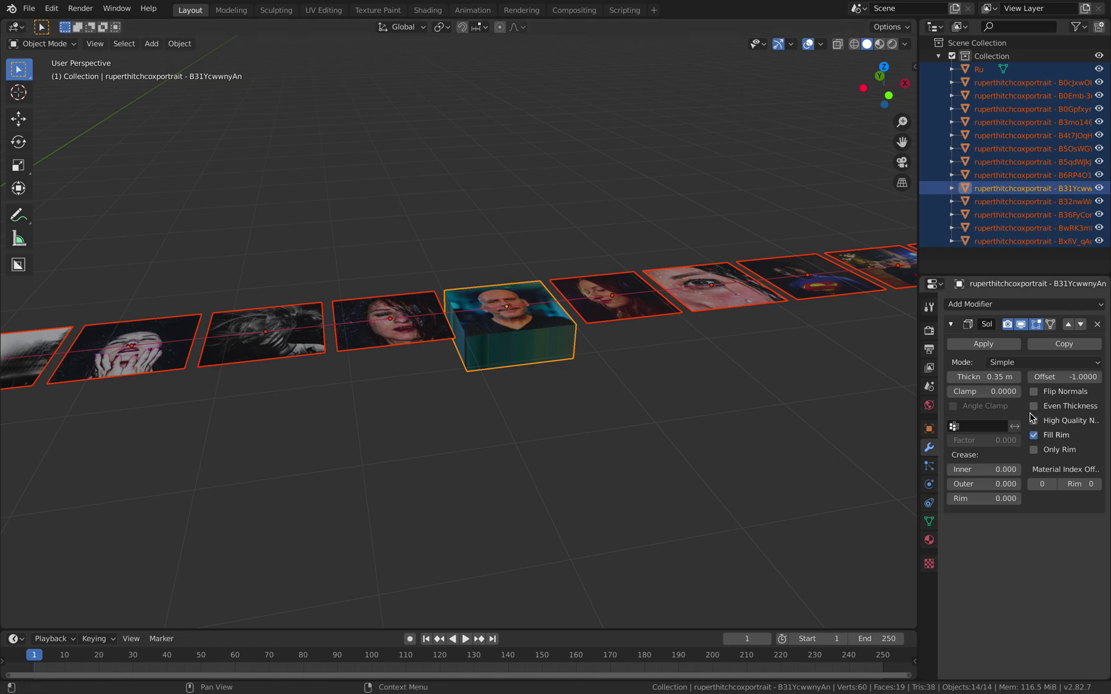
- Set the active plane's Solidify thickness to 0.15 m and link its modifiers to all the selected image planes
mouse_move(953, 377)
left_mouse_down()
mouse_move(940, 377)
mouse_move(953, 377)
left_mouse_up()
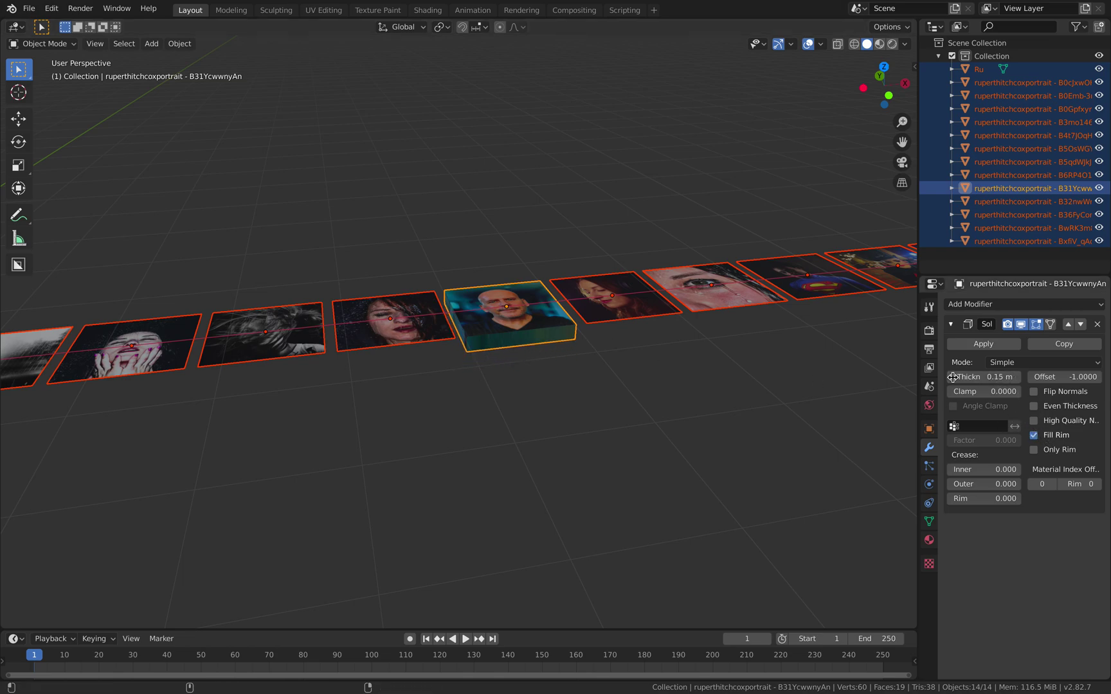
middle_click_drag(566, 360, 540, 319)
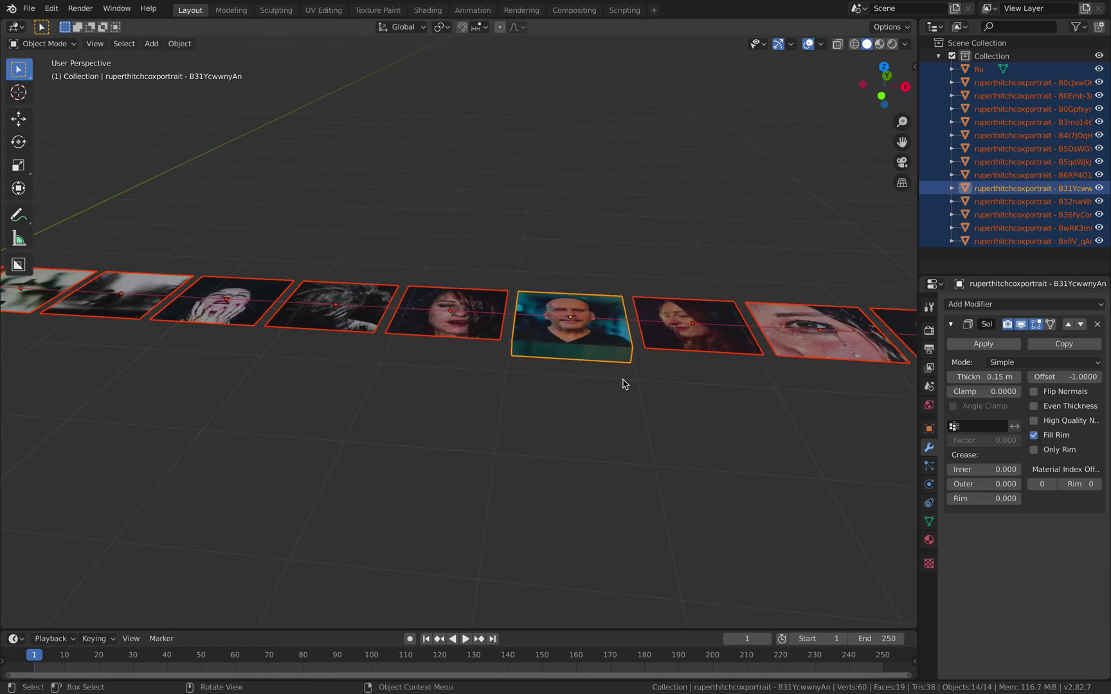
scroll(629, 365, "down", 4)
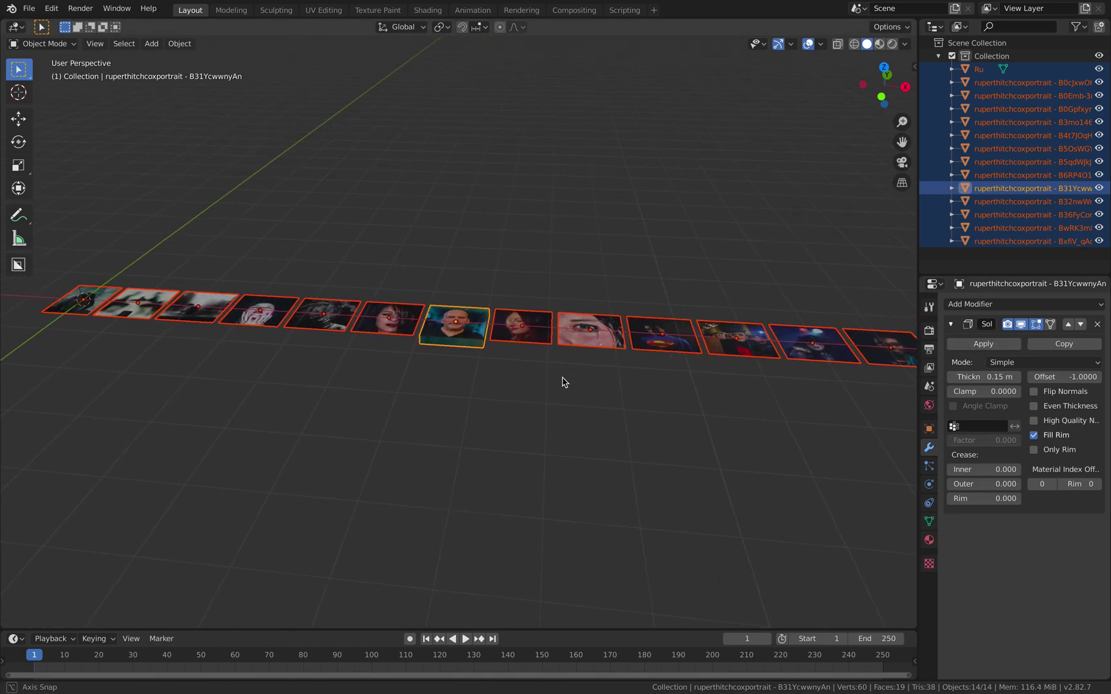
scroll(559, 381, "up", 2)
key("ctrl+l")
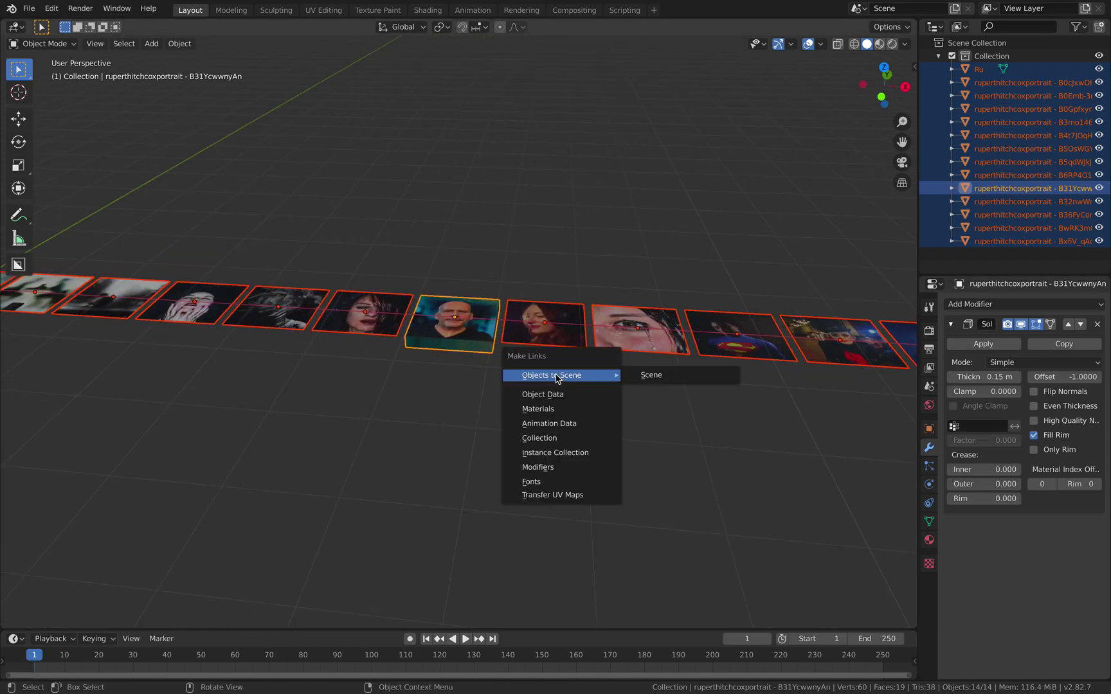
left_click(551, 467)
middle_click_drag(724, 335, 704, 351)
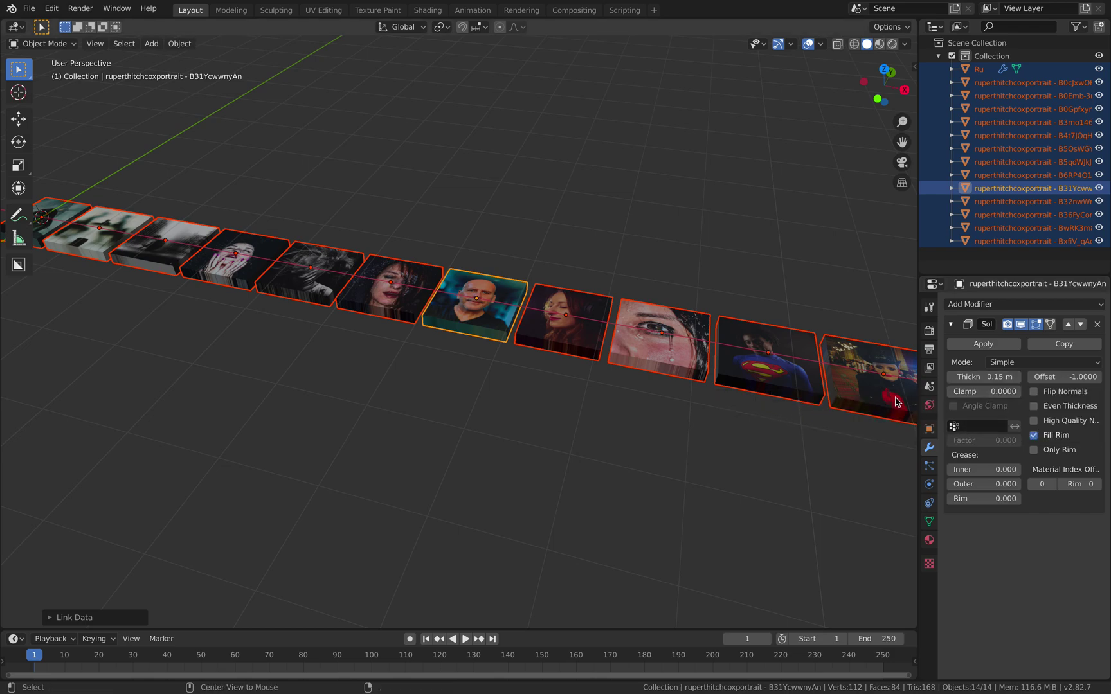
- Reduce the Solidify thickness to 0.09 m on all selected planes and deselect them
left_click_drag(968, 376, 948, 377)
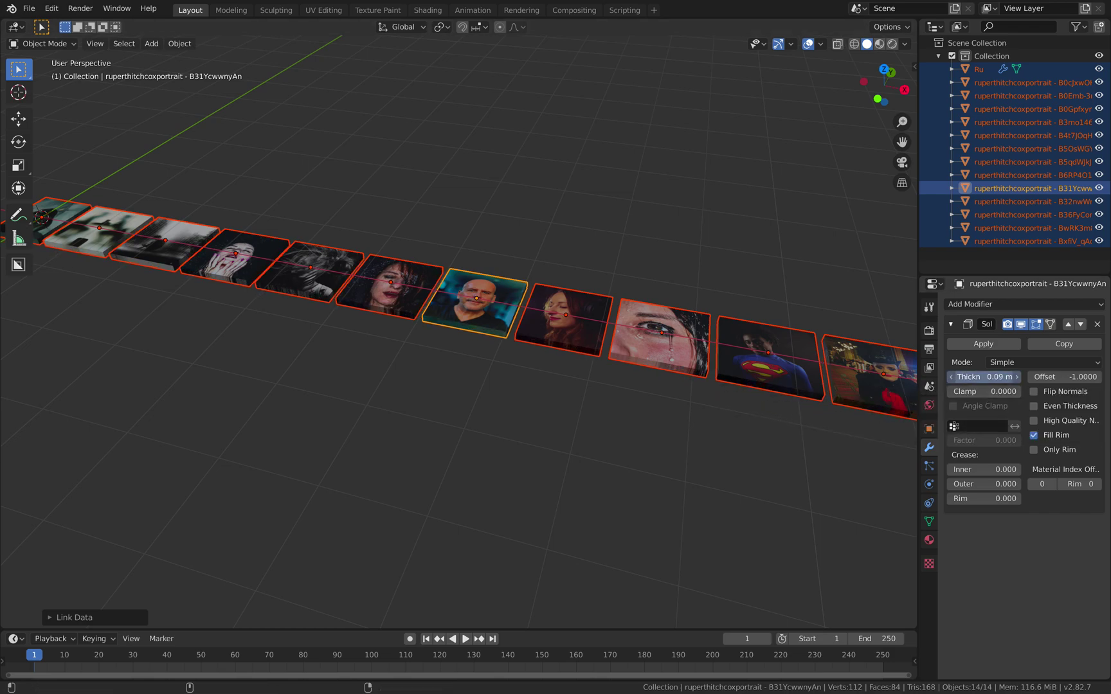
left_click(622, 260)
middle_click_drag(622, 260, 628, 327)
- Save the scene to the Desktop folder as ar_ru_001.blend
key("ctrl+s")
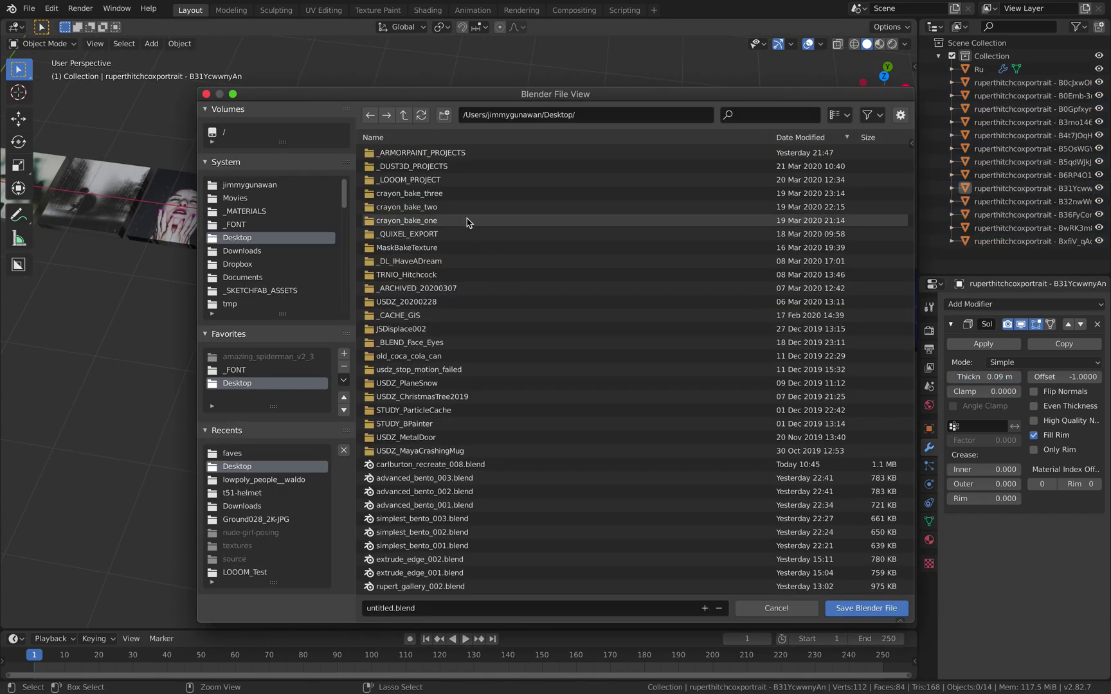
left_click(372, 607)
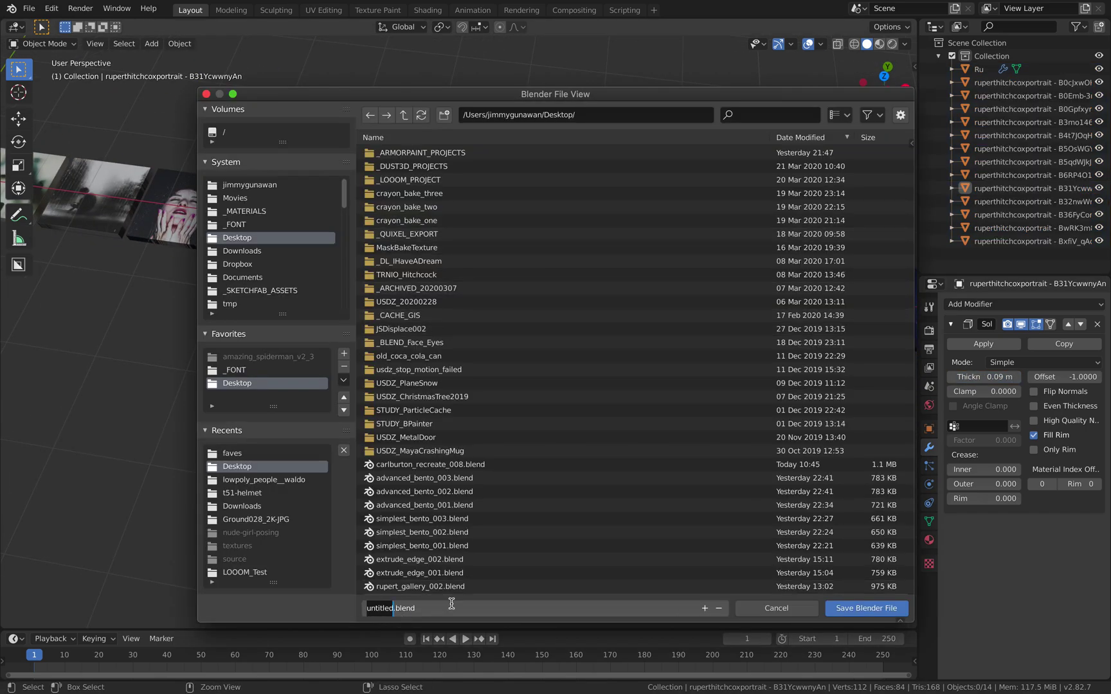
type("ar_ru_001")
key("Return")
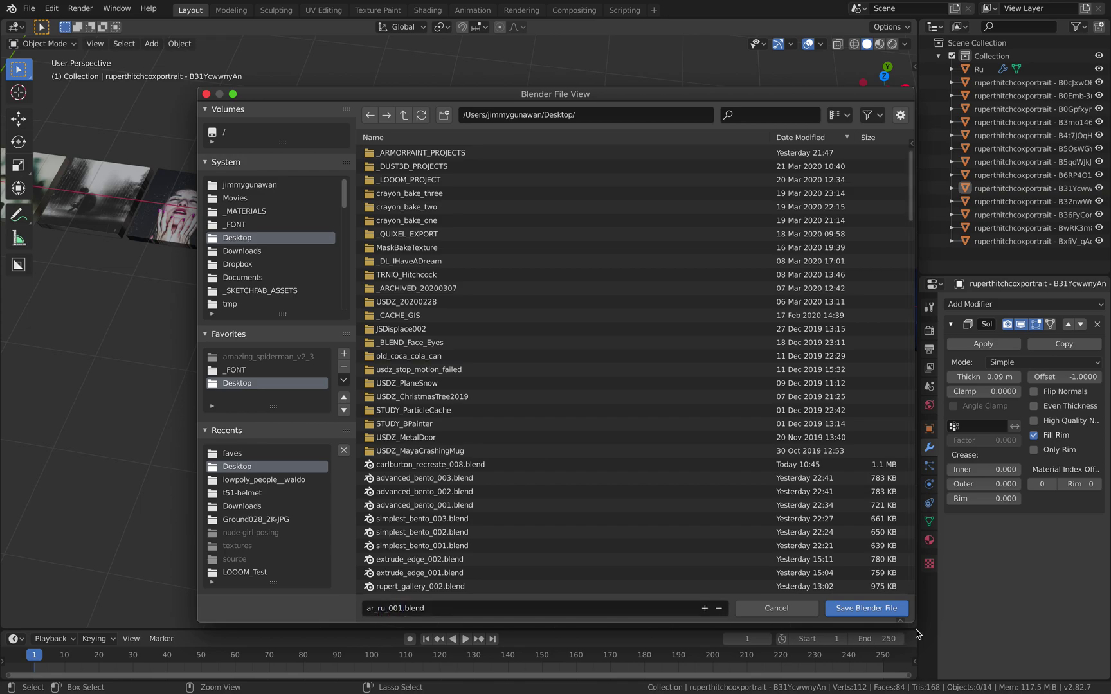
left_click(898, 613)
- Bring the whole row of thickened planes into view and save the current file again
scroll(566, 384, "down", 3)
middle_click_drag(560, 385, 550, 327)
scroll(342, 296, "down", 2)
middle_click_drag(310, 341, 293, 332)
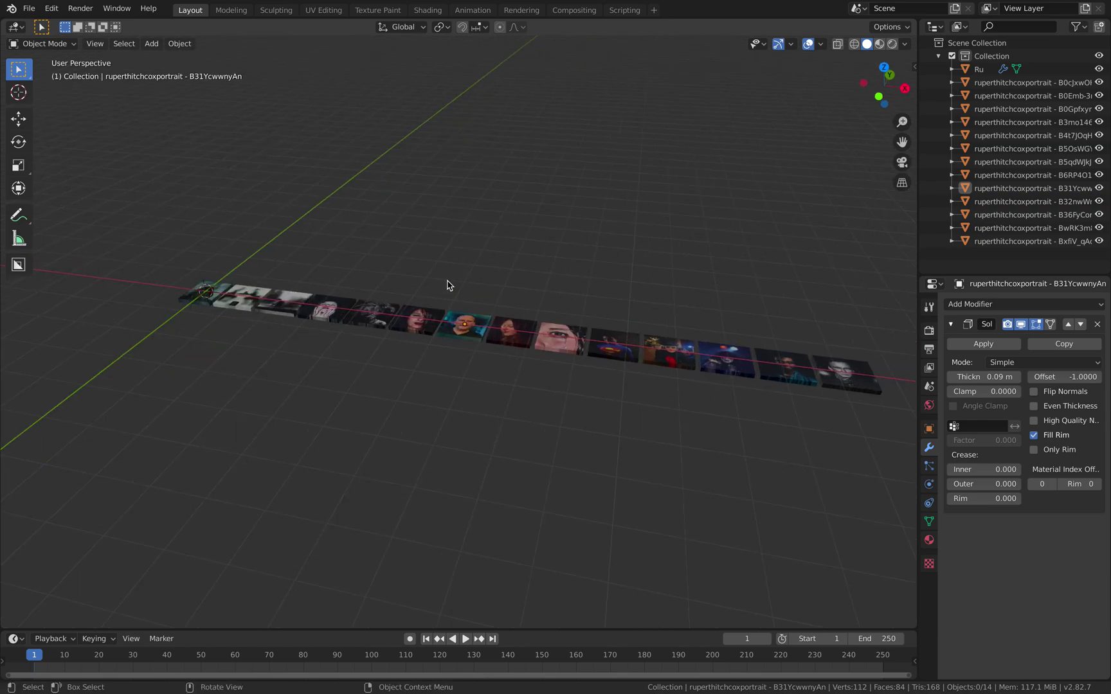
middle_click_drag(295, 241, 459, 267)
key("ctrl+s")
- Show the transform properties and check the dimensions of the seventh and eighth image planes
left_click(495, 334)
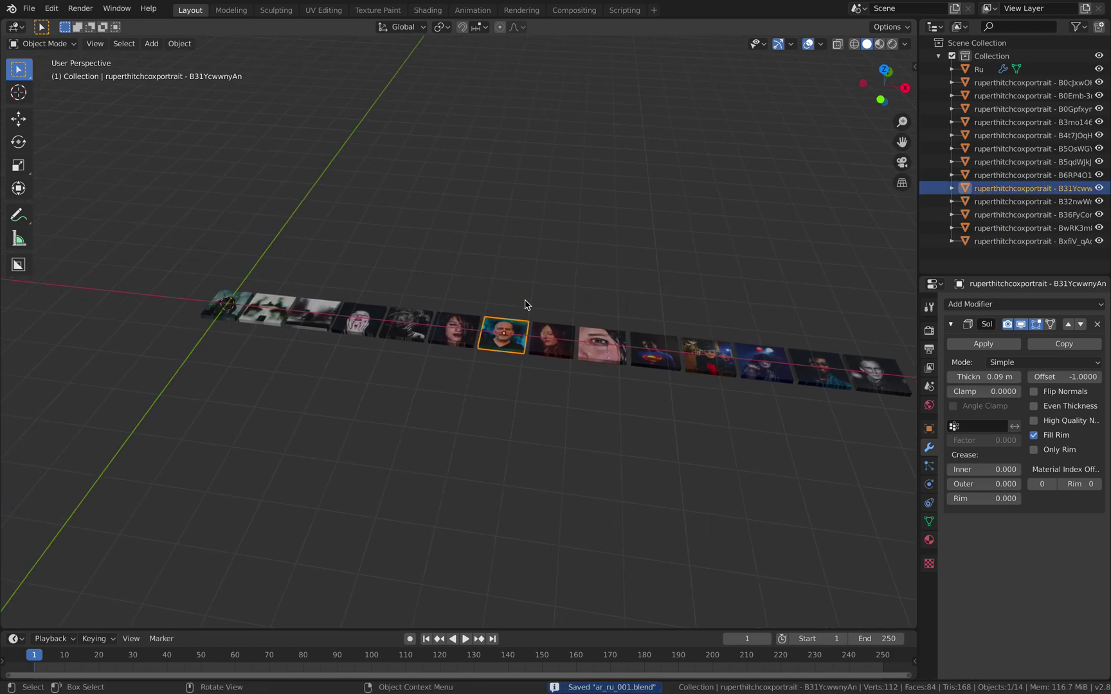
left_click(915, 67)
middle_click_drag(707, 258, 701, 335)
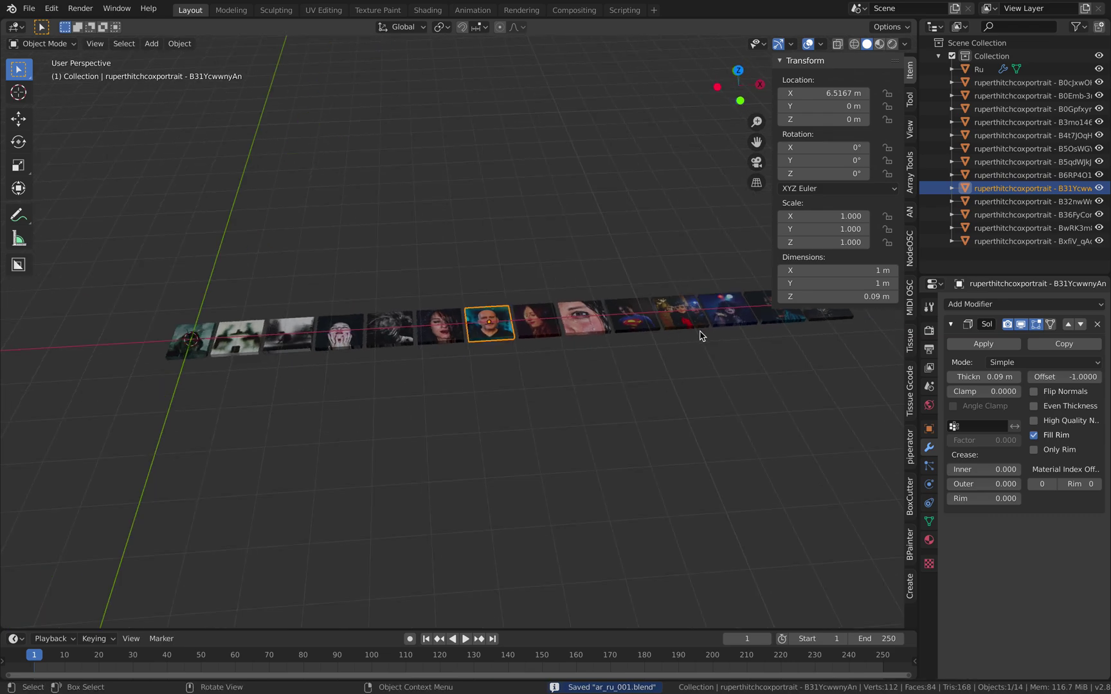
scroll(615, 331, "up", 5)
left_click(674, 332)
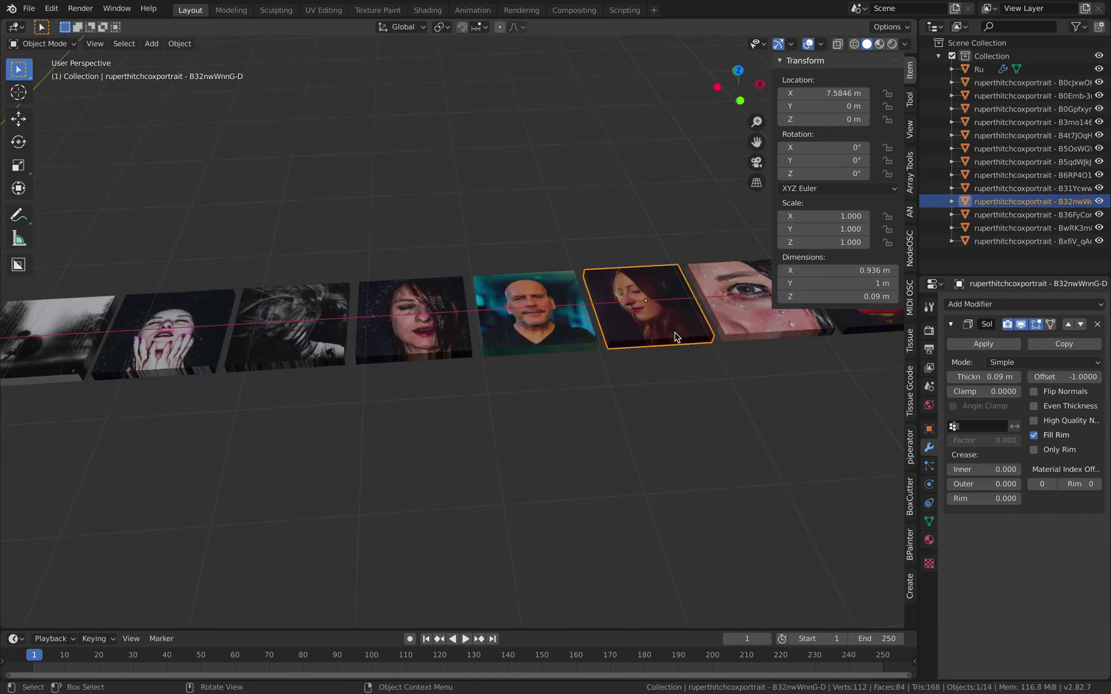
left_click(547, 341)
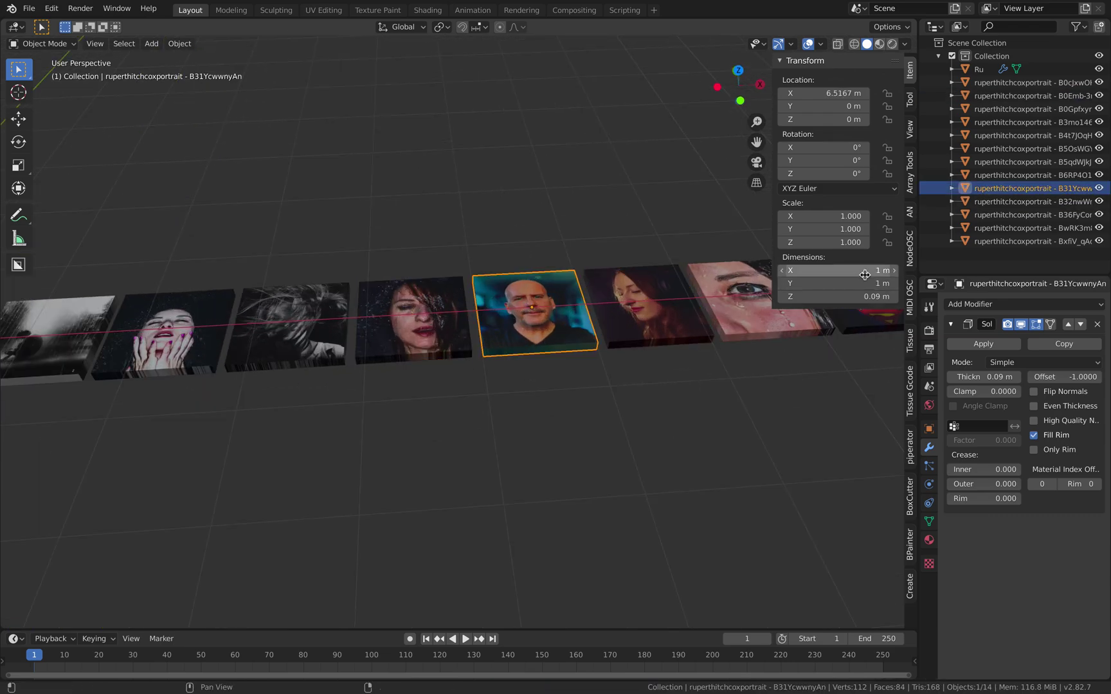
scroll(422, 310, "down", 7)
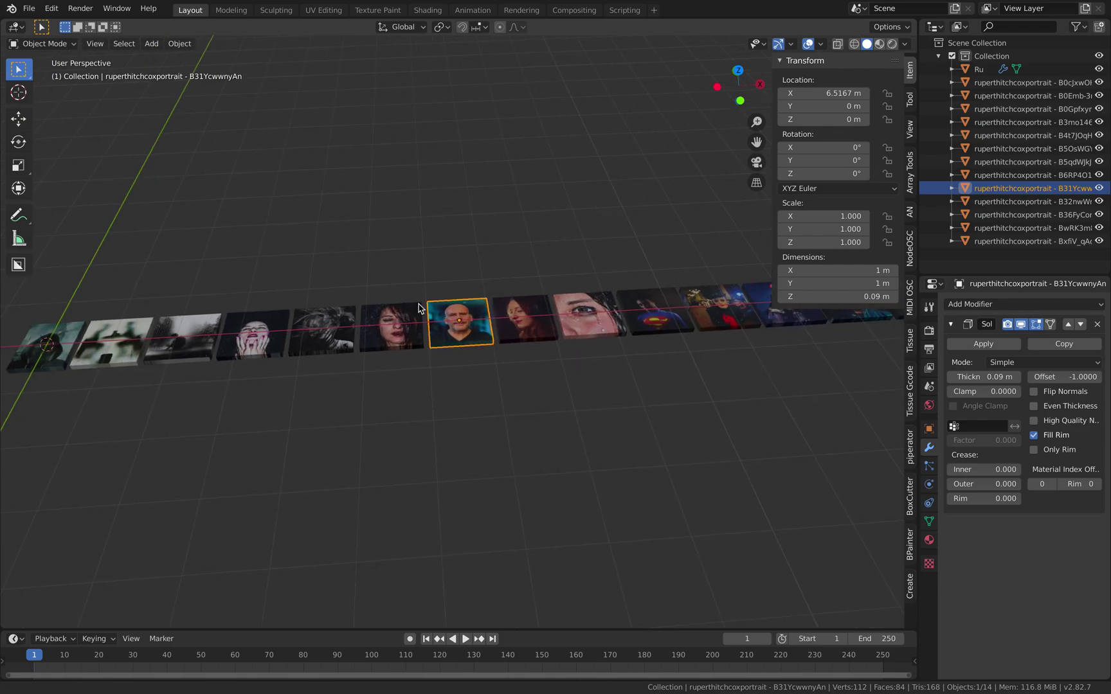
- Check the dimensions of the first image plane at the origin and deselect it
middle_click_drag(560, 335, 558, 362)
scroll(382, 325, "up", 1)
middle_click_drag(147, 319, 424, 352, "shift")
scroll(424, 353, "up", 3)
left_click(388, 363)
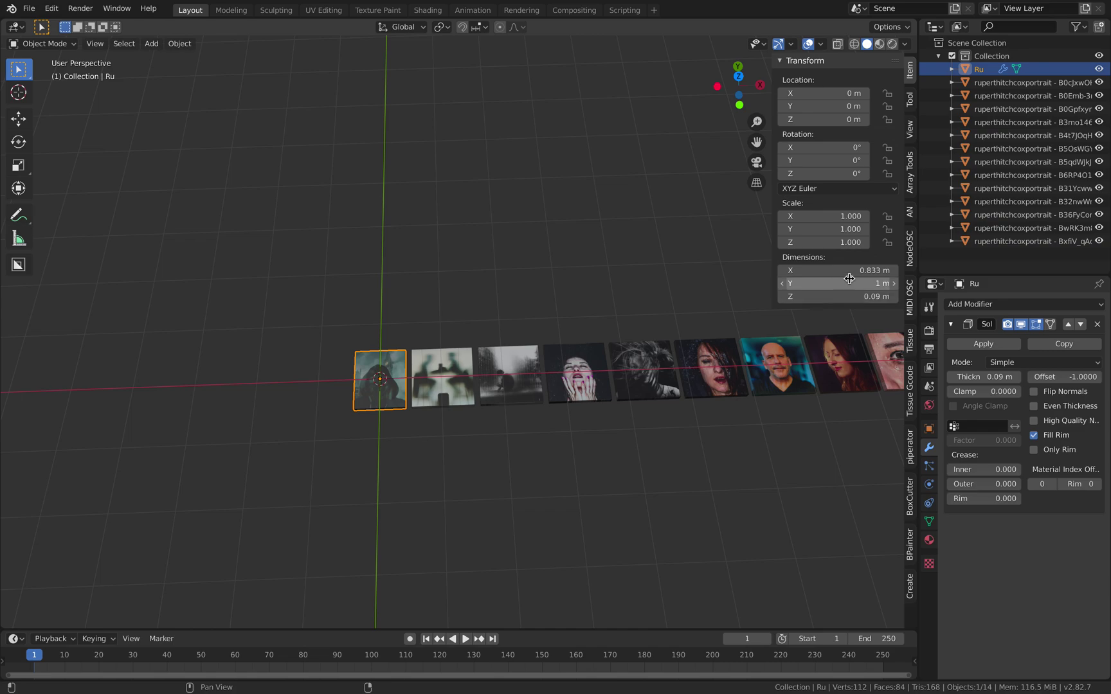
scroll(643, 295, "down", 3)
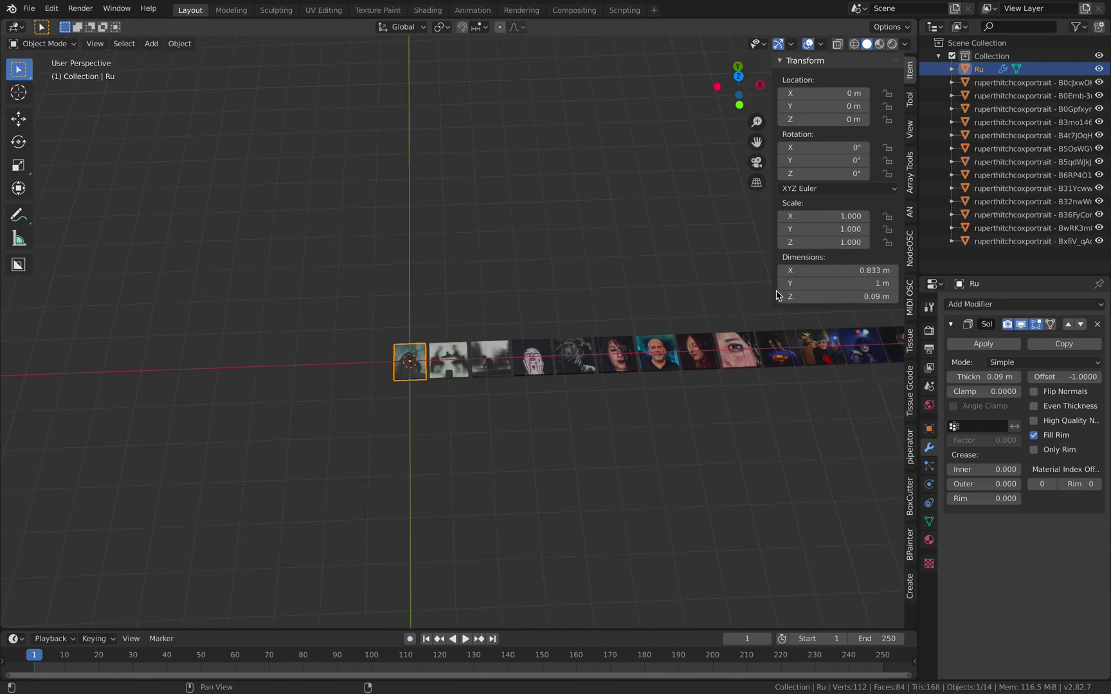
left_click(519, 201)
middle_click_drag(520, 202, 463, 248)
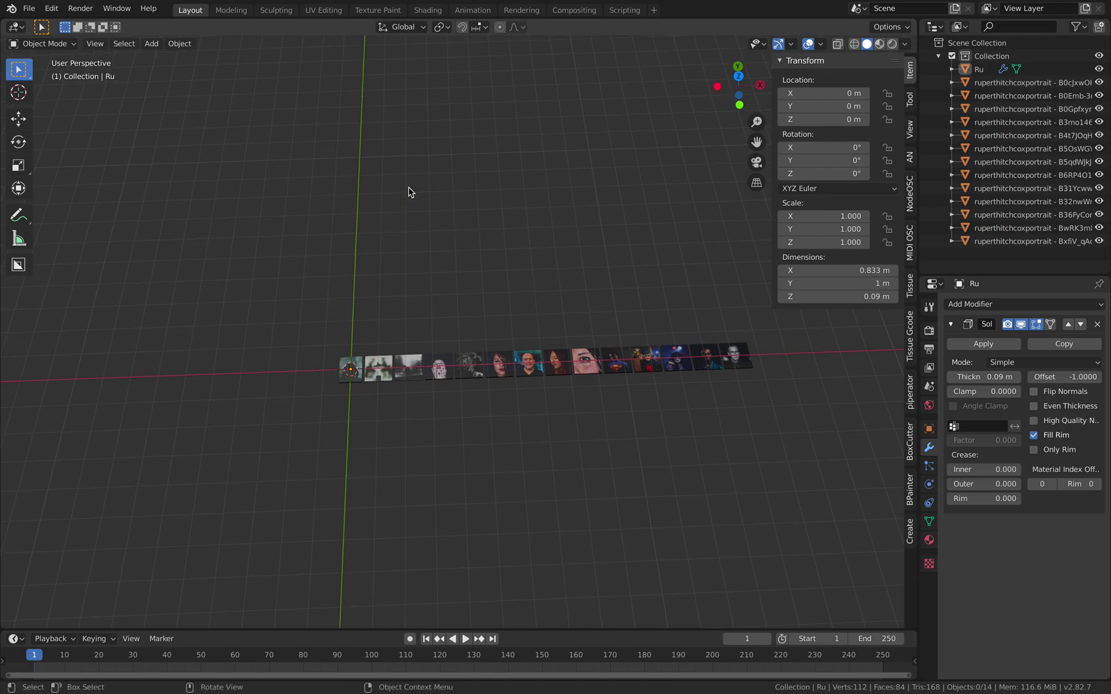
- In top orthographic view, add a cube and move it beyond the image row to about X -0.13 m, Y 4.37 m
left_click(621, 357)
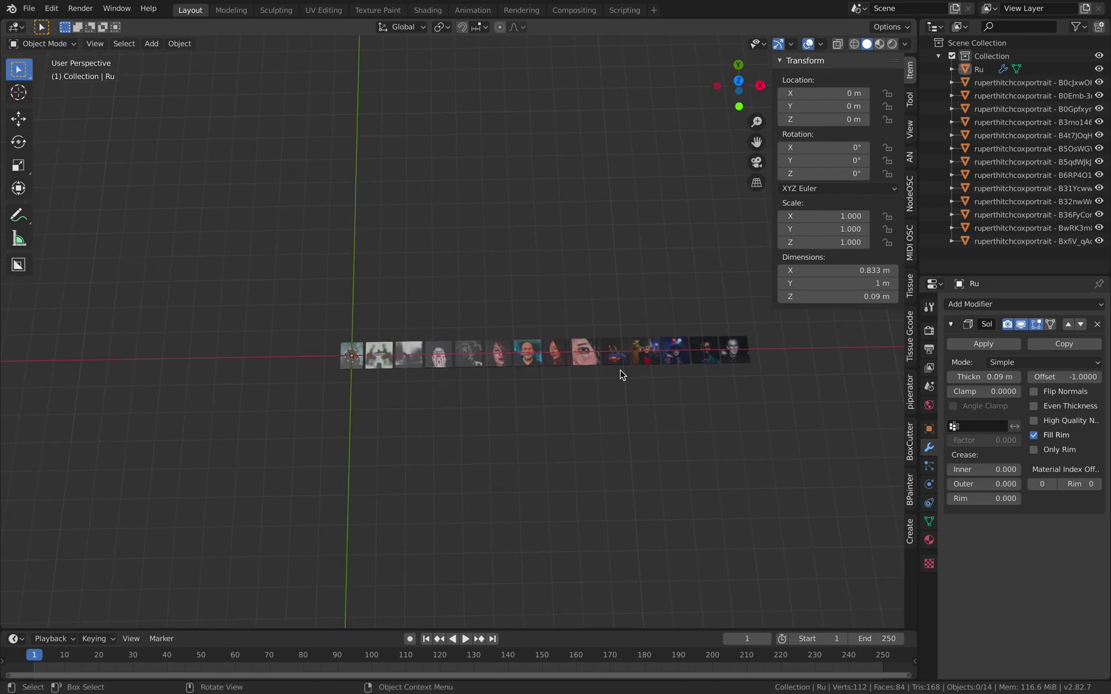
left_click(740, 81)
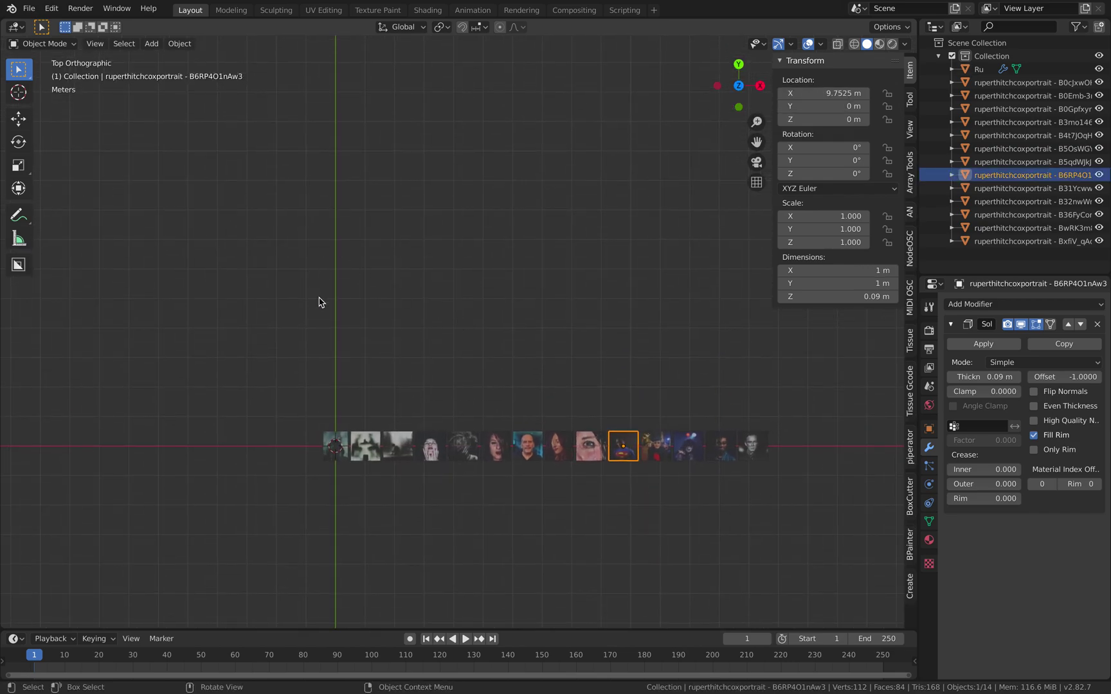
key("shift+a")
key("shift+a")
mouse_move(423, 241)
left_click(518, 256)
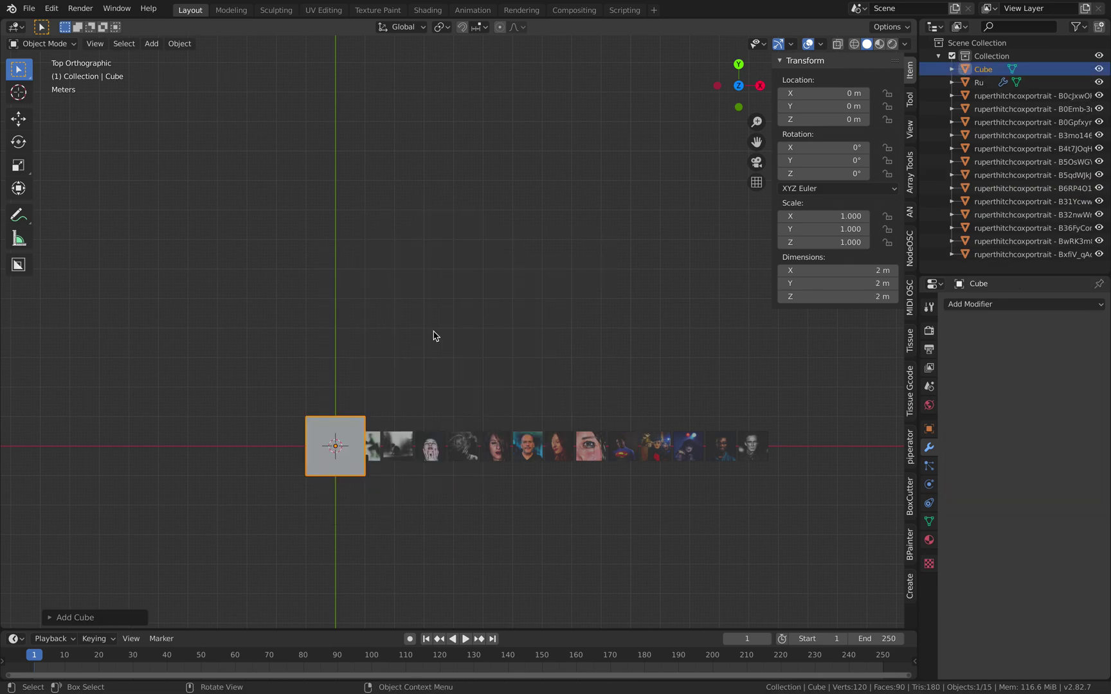
key("g")
left_click(422, 201)
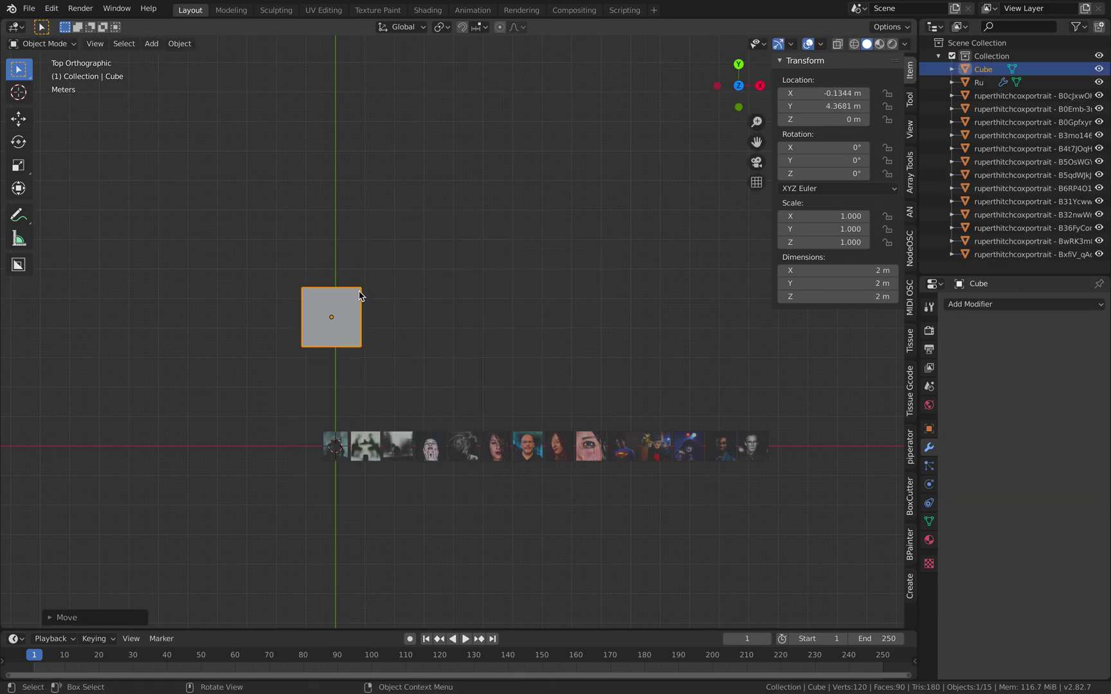
- Enter Edit Mode on the cube and merge all its vertices at center into a single vertex
key("Tab")
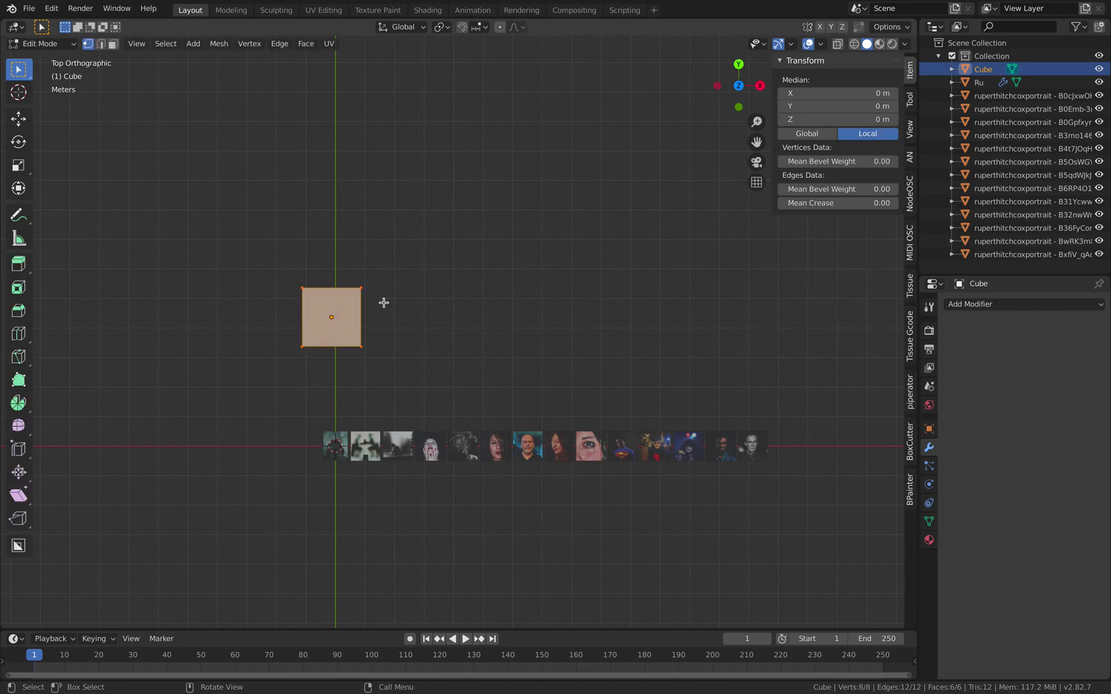
right_click(384, 303)
mouse_move(389, 565)
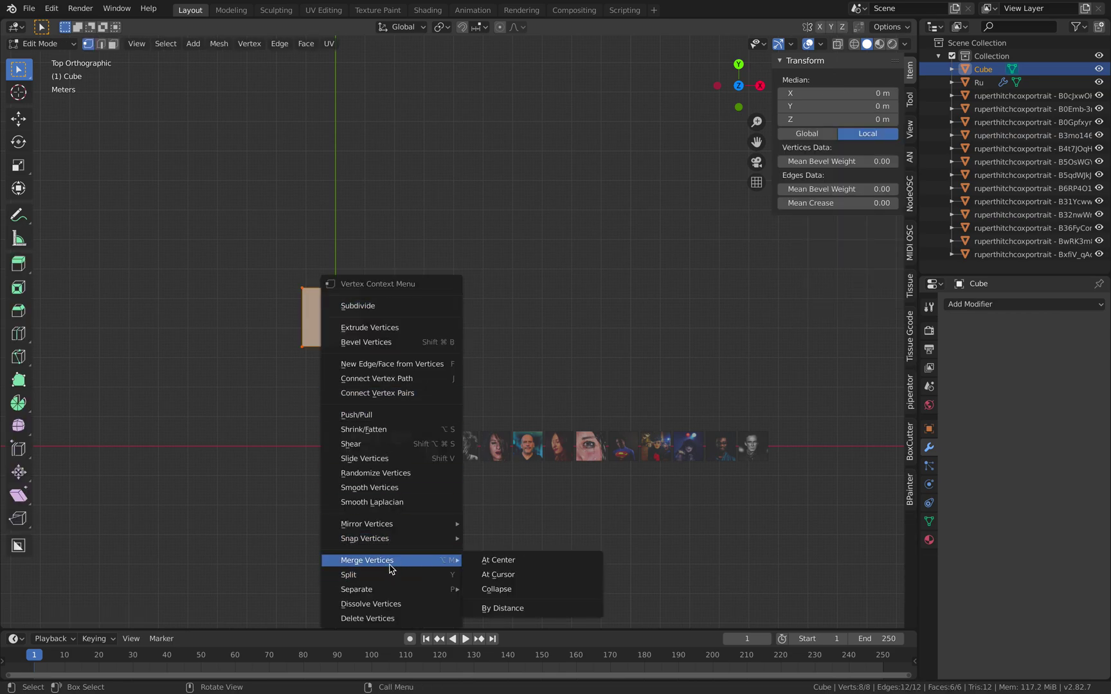
left_click(497, 563)
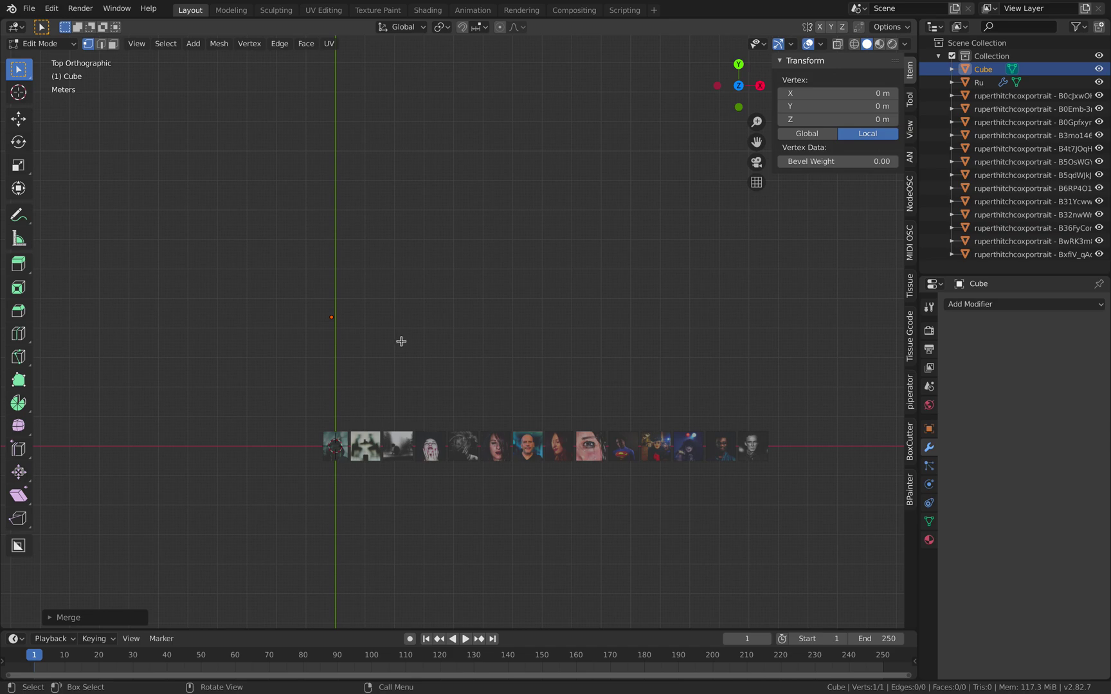
- Extrude the single vertex about 14.76 m along the X axis to form an edge parallel to the image row
key("g")
key("x")
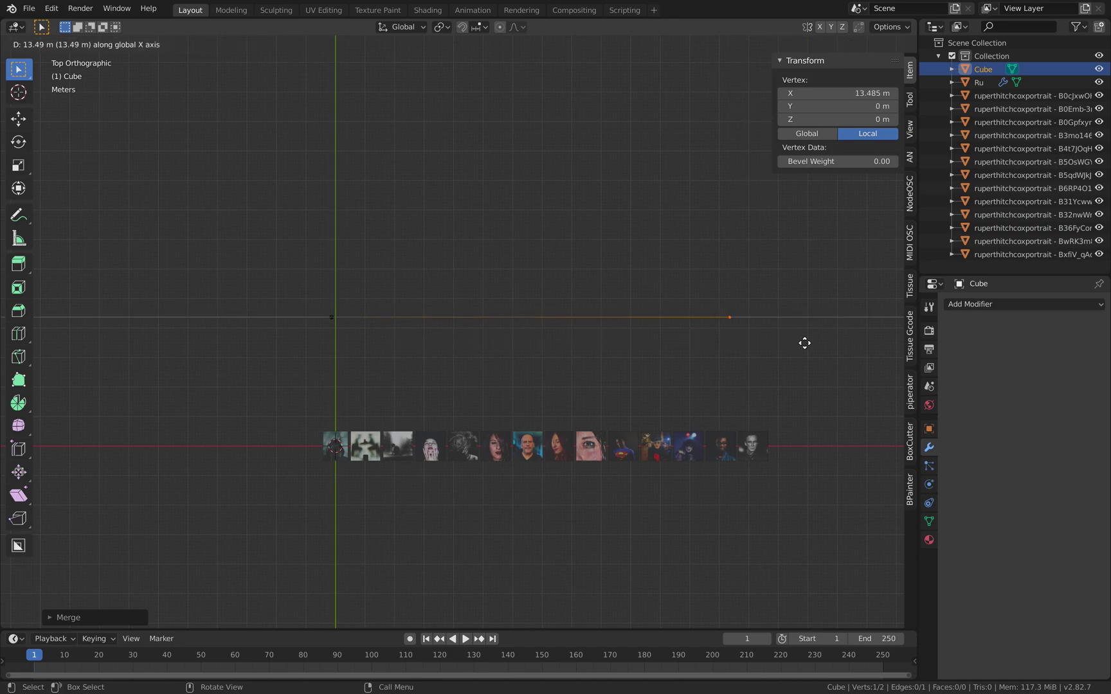
left_click(837, 346)
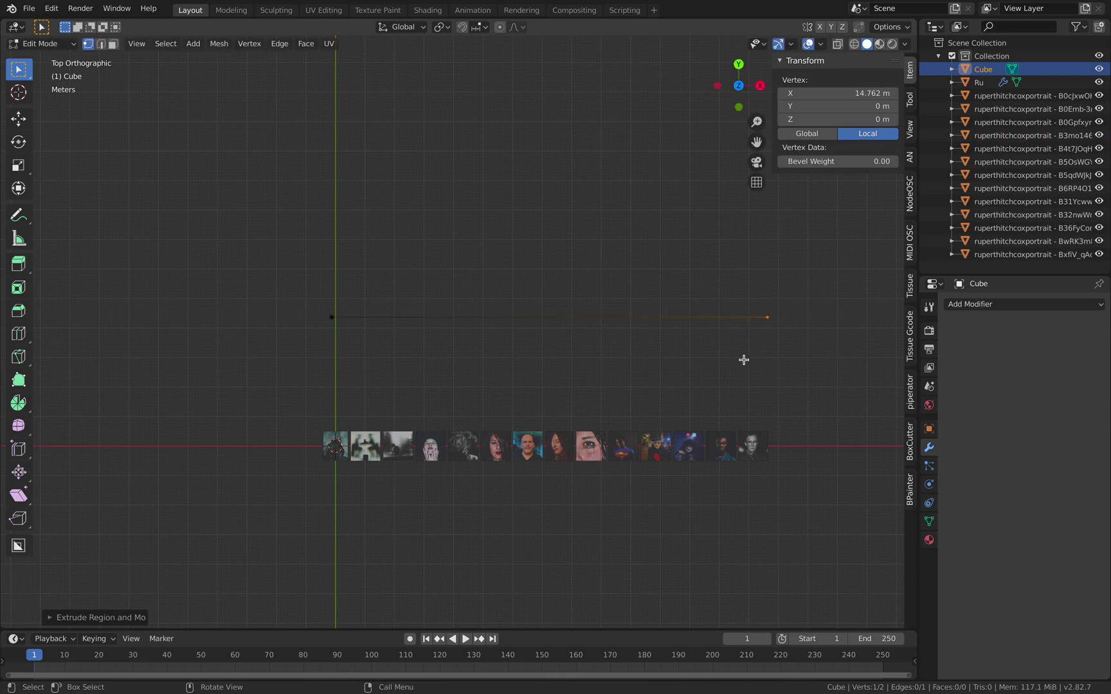
middle_click_drag(681, 346, 630, 312, "shift")
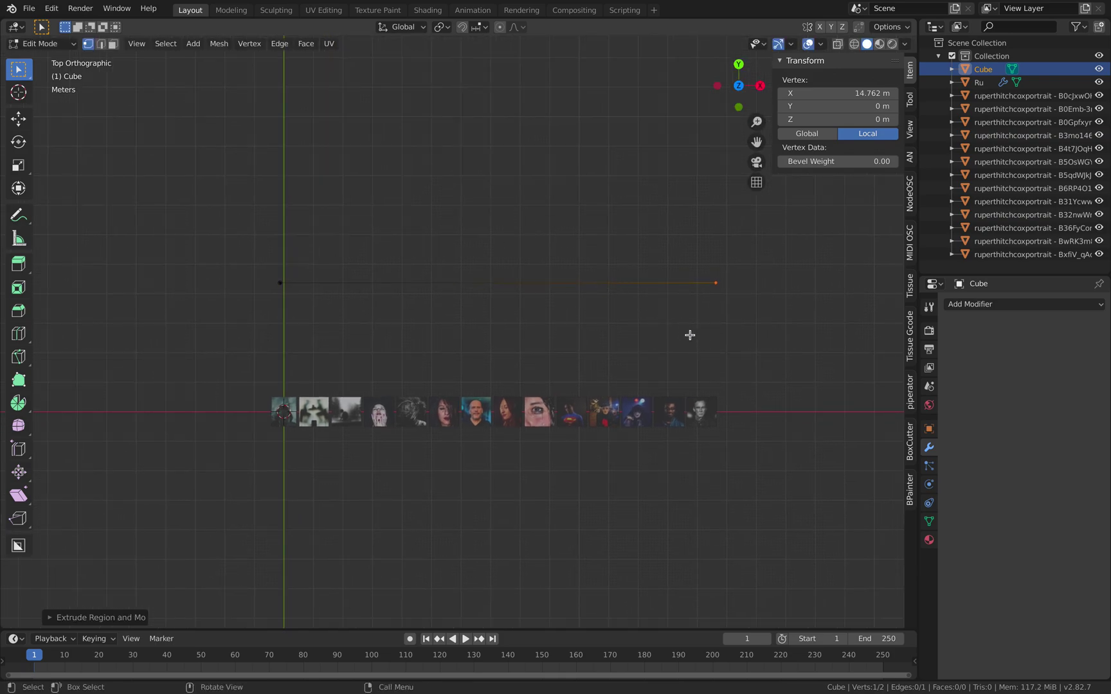
- Move the edge about 1.86 m in X and 2.3 m in Y, then shorten it by moving its far vertex to about X 12.24 m
scroll(690, 335, "down", 1)
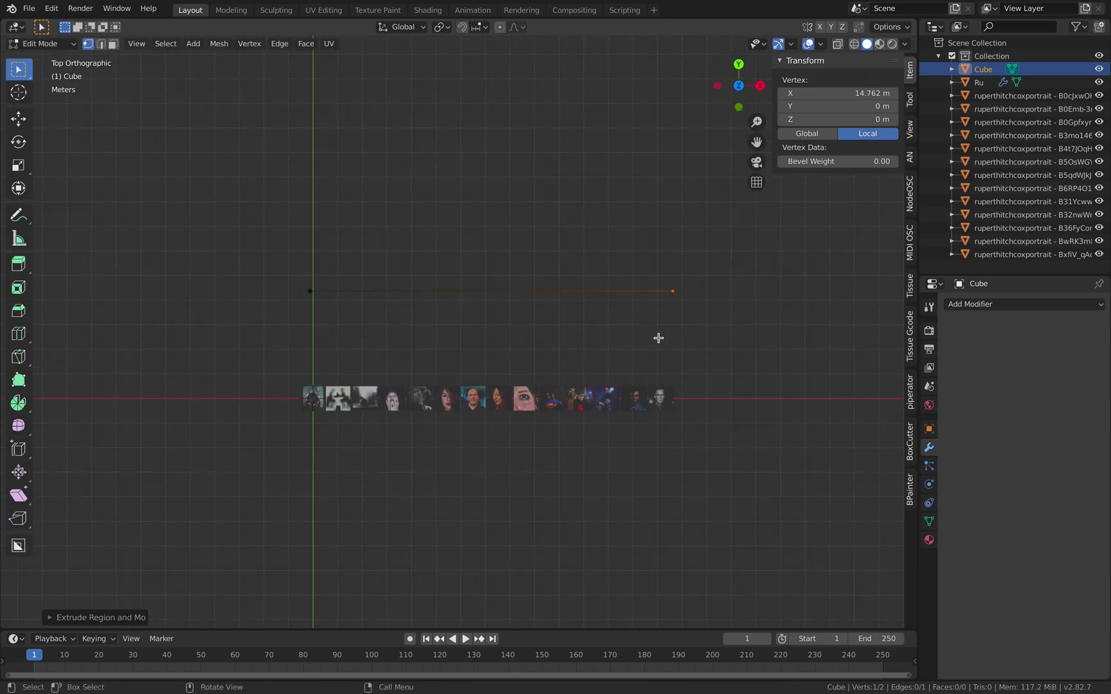
key("a")
key("g")
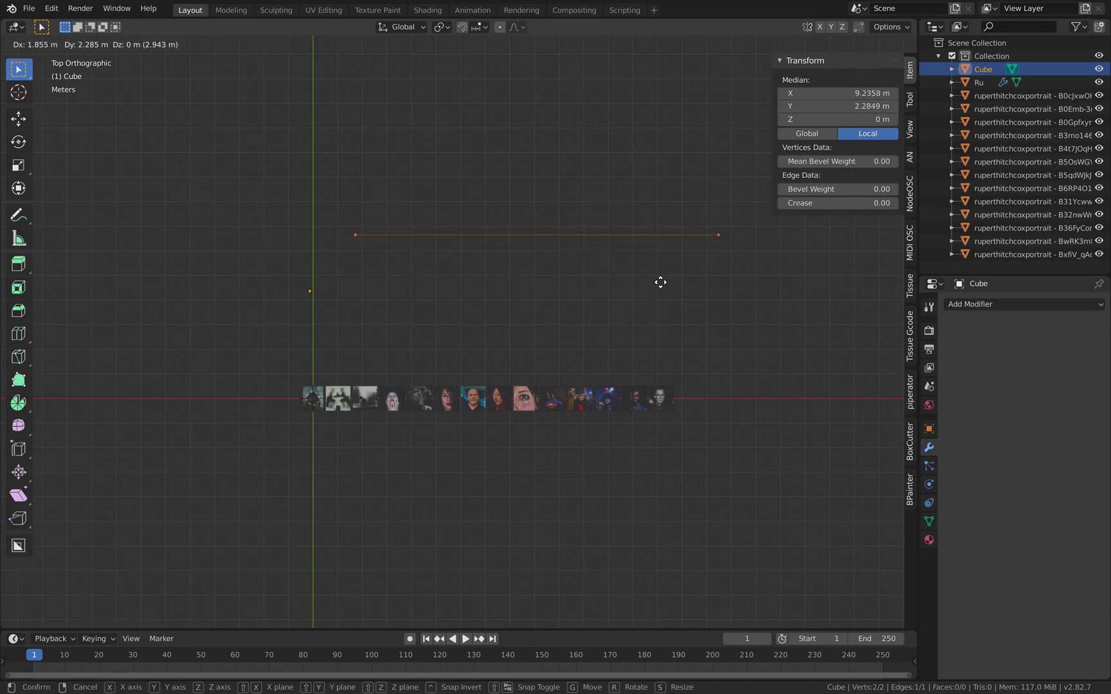
left_click(661, 283)
left_click(717, 235)
key("g")
left_click(588, 284)
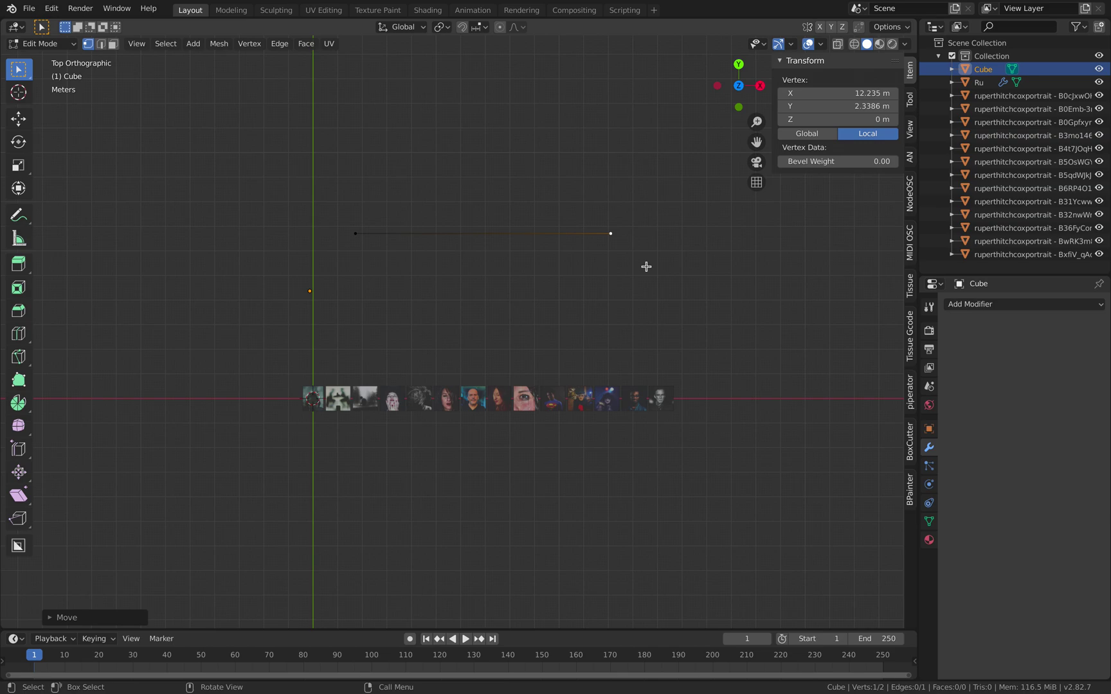
- Extrude one angled segment from each end vertex of the edge, splaying both segments toward the image row
key("e")
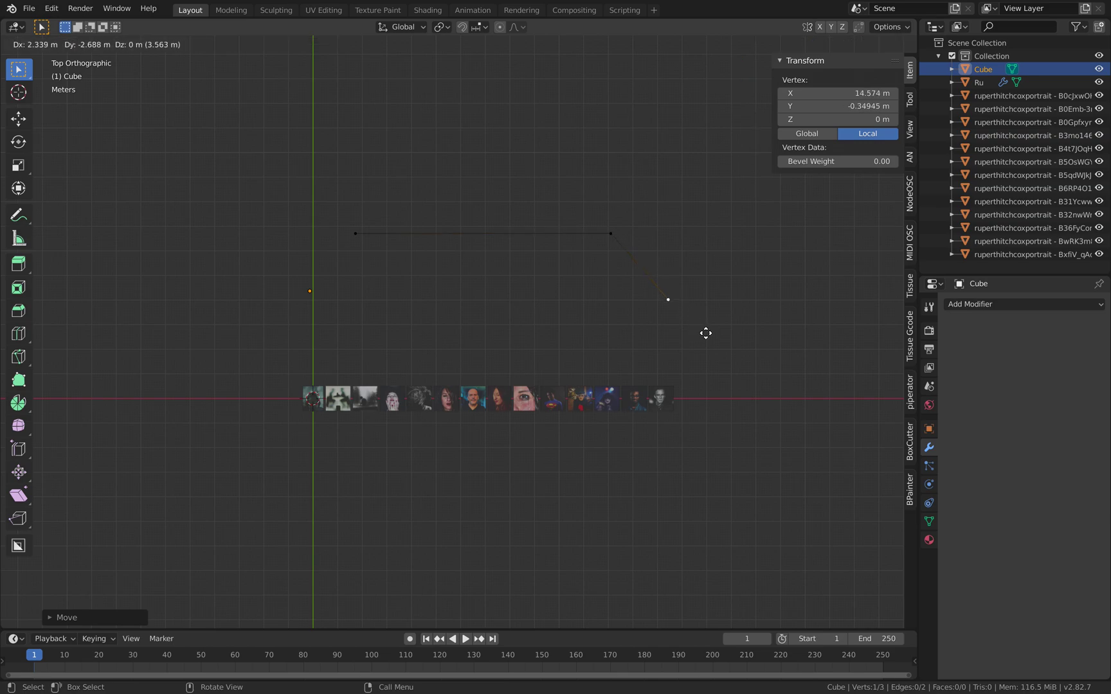
left_click(715, 341)
left_click(355, 235)
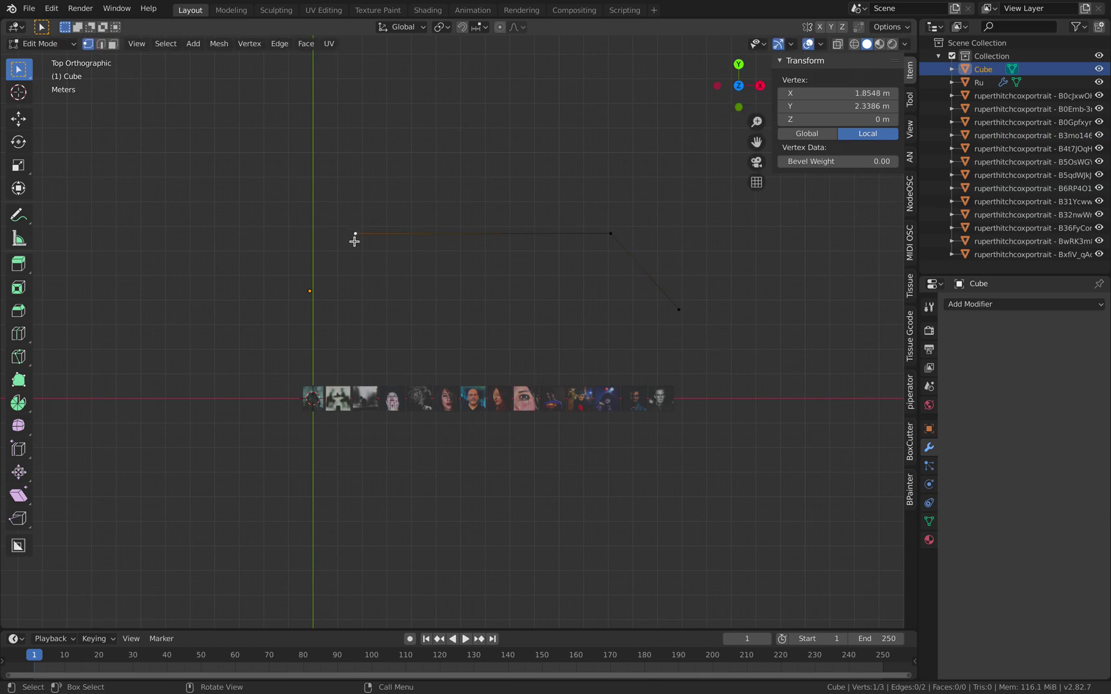
key("e")
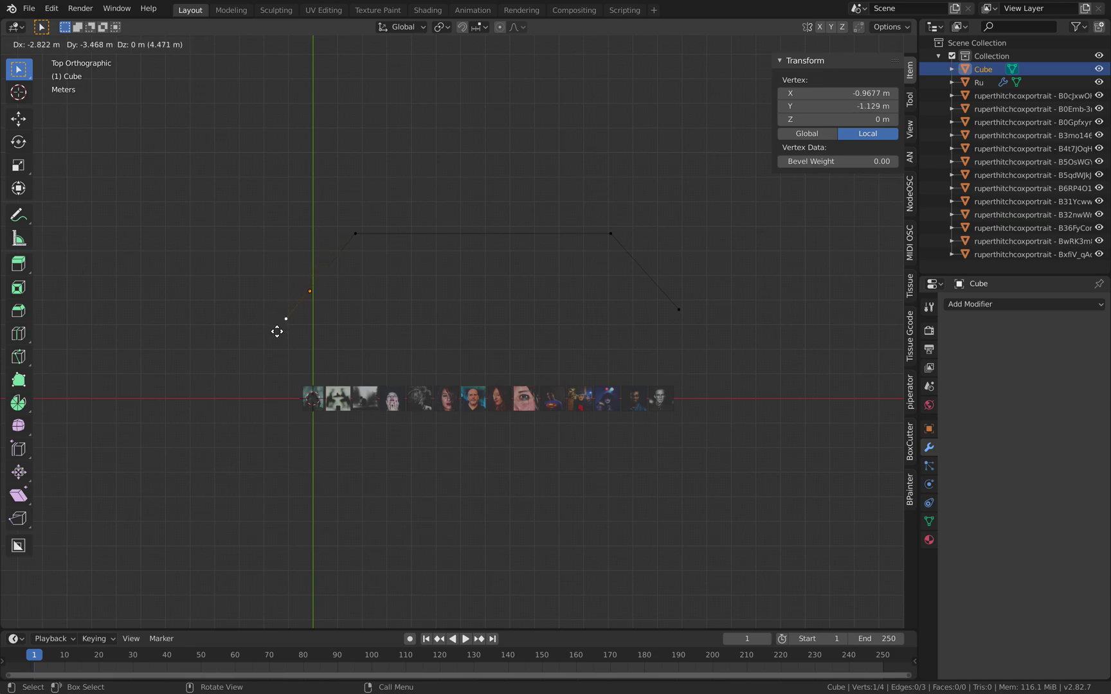
left_click(277, 331)
middle_click_drag(521, 342, 528, 248)
middle_click_drag(622, 379, 588, 360)
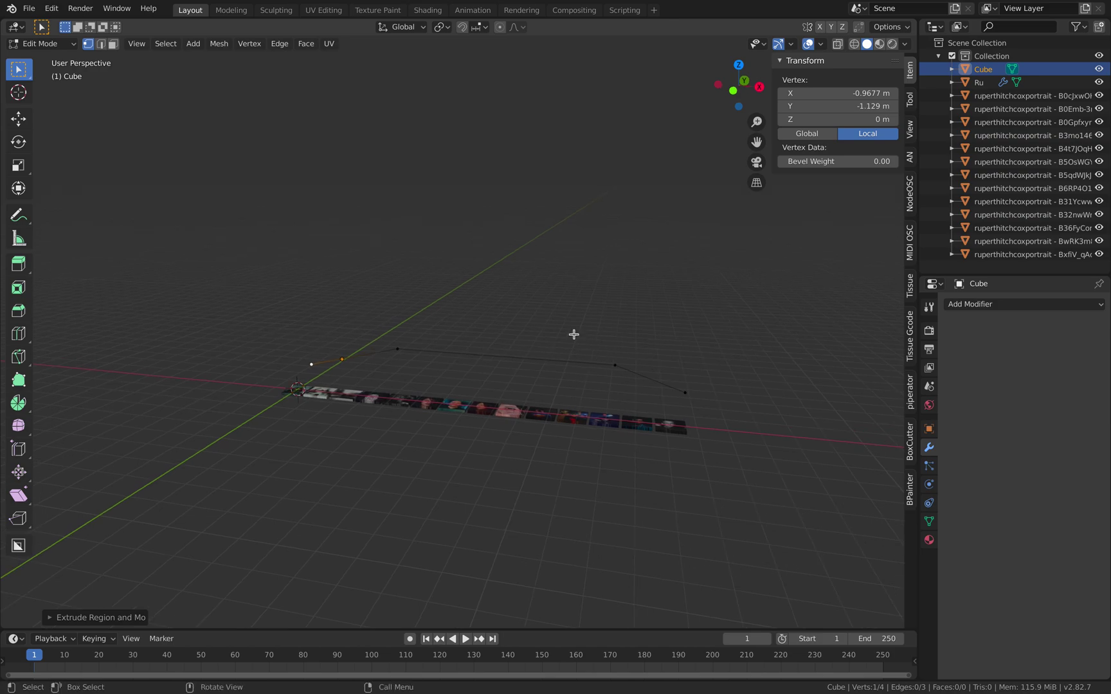
- Select the whole wall outline and extrude it about 4.59 m along the Z axis into three wall faces
key("a")
key("a")
key("a")
key("alt+a")
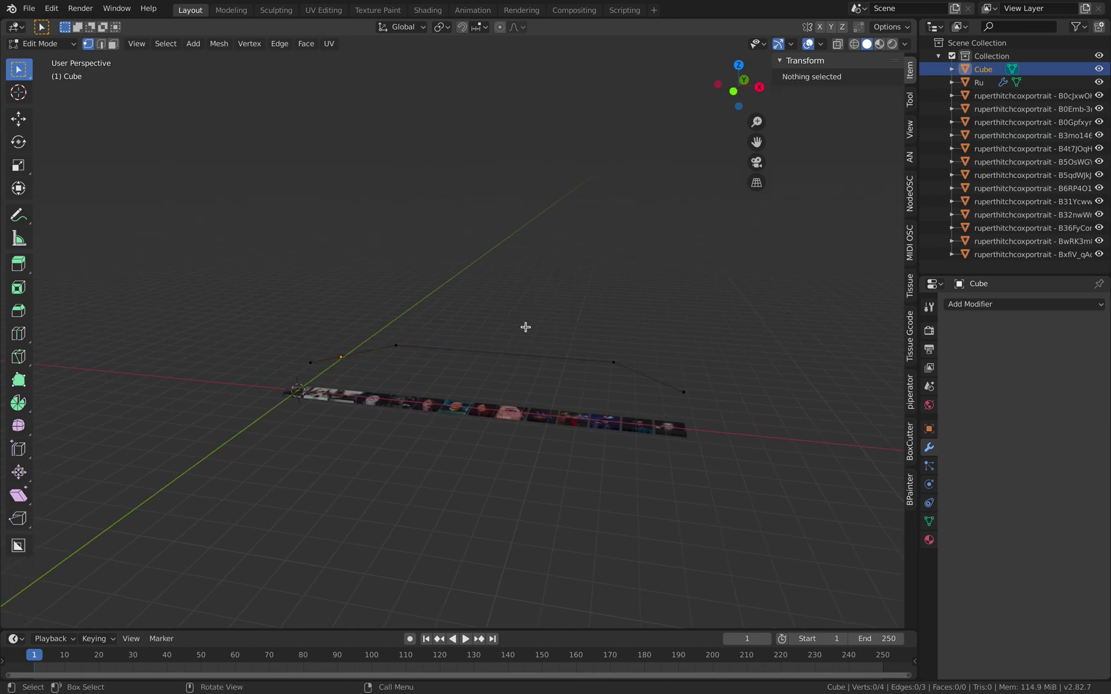
key("a")
key("e")
key("z")
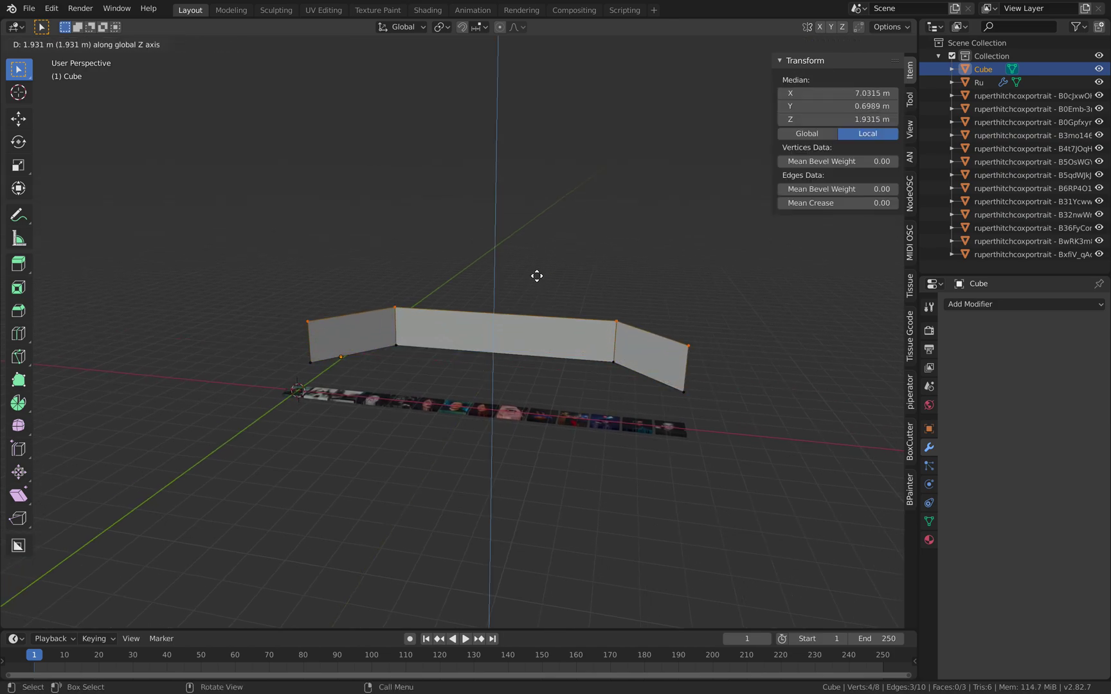
left_click(546, 224)
- Leave Edit Mode on the wall and save the Blender file
middle_click_drag(546, 224, 315, 416)
middle_click_drag(538, 388, 511, 409)
scroll(511, 410, "up", 1)
key("Tab")
key("ctrl+s")
middle_click_drag(442, 380, 495, 375)
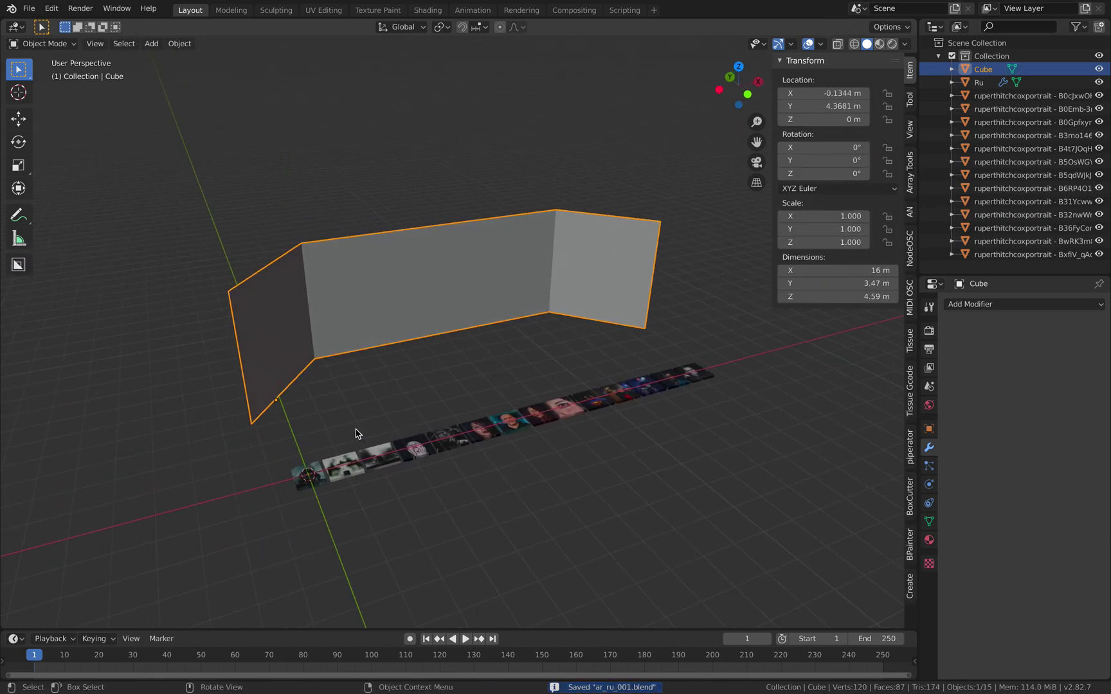
- Deselect the wall and box-select all fourteen image planes in the row
left_click(358, 433)
middle_click_drag(257, 417, 260, 414)
key("b")
left_click_drag(268, 418, 781, 448)
key("a")
middle_click_drag(682, 452, 633, 454)
key("alt+a")
middle_click_drag(374, 405, 352, 405)
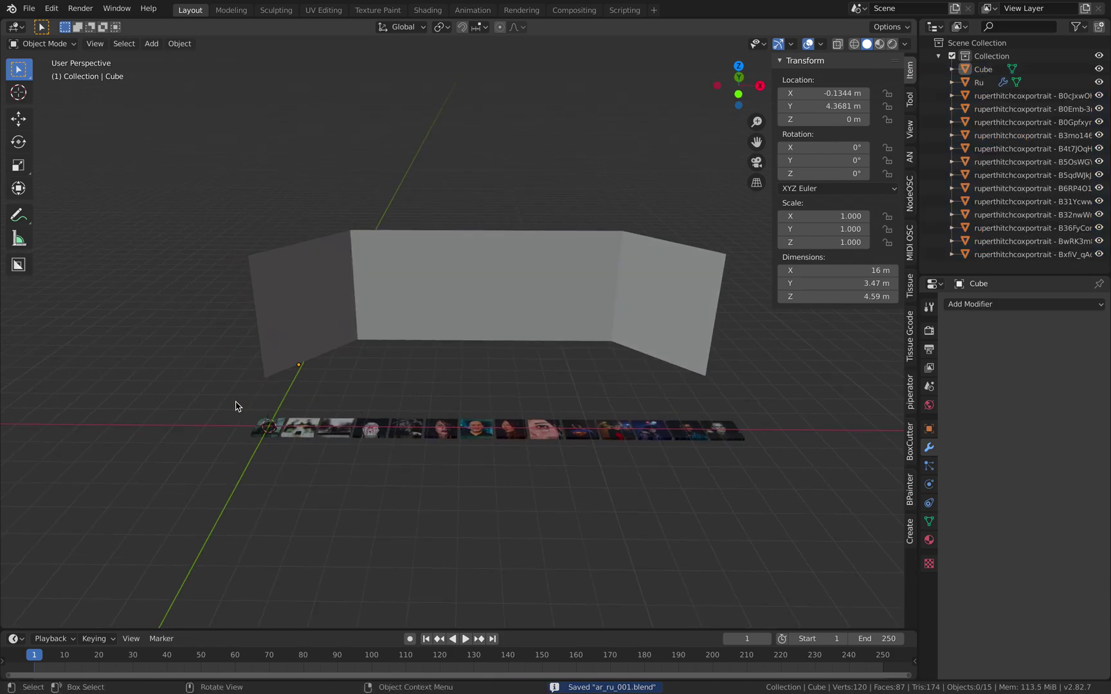
key("b")
left_click_drag(240, 402, 765, 483)
middle_click_drag(765, 483, 765, 225)
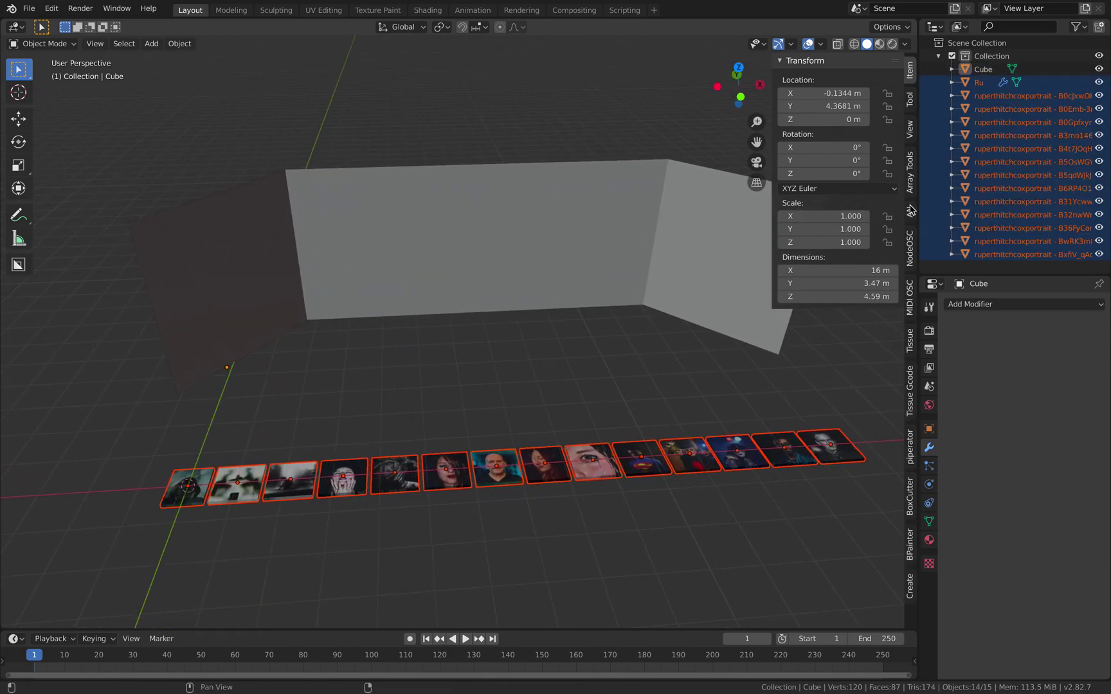
- Enlarge the 3D viewport and rotate the selected image planes 90° about the X axis so they stand upright
left_click_drag(919, 209, 964, 209)
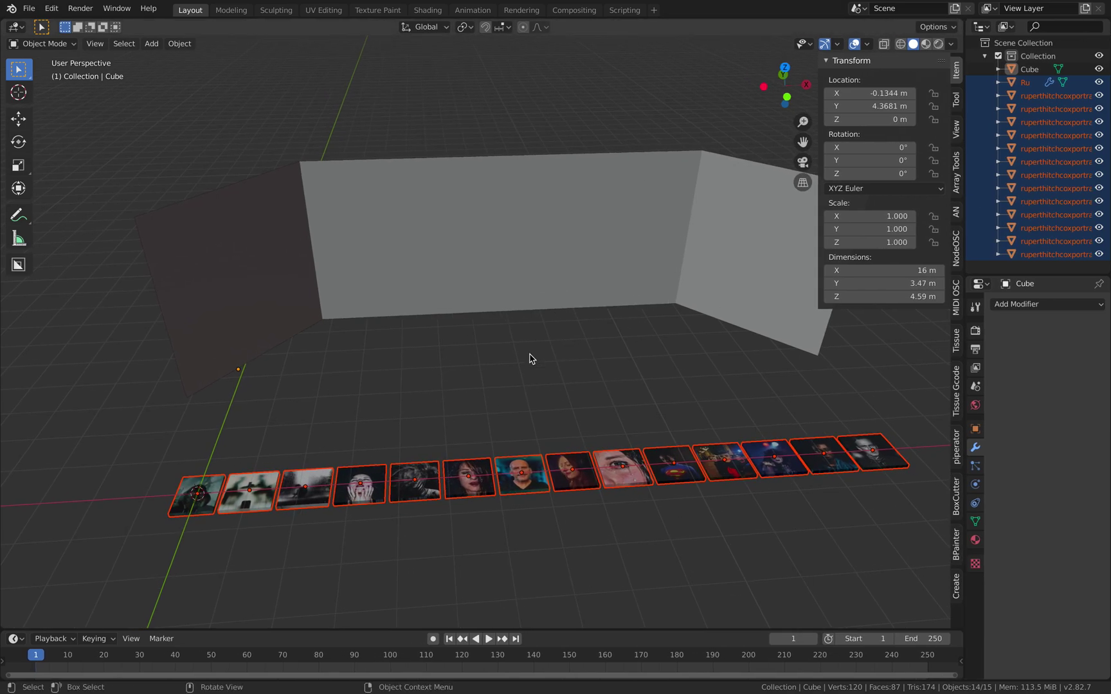
middle_click_drag(528, 359, 385, 376)
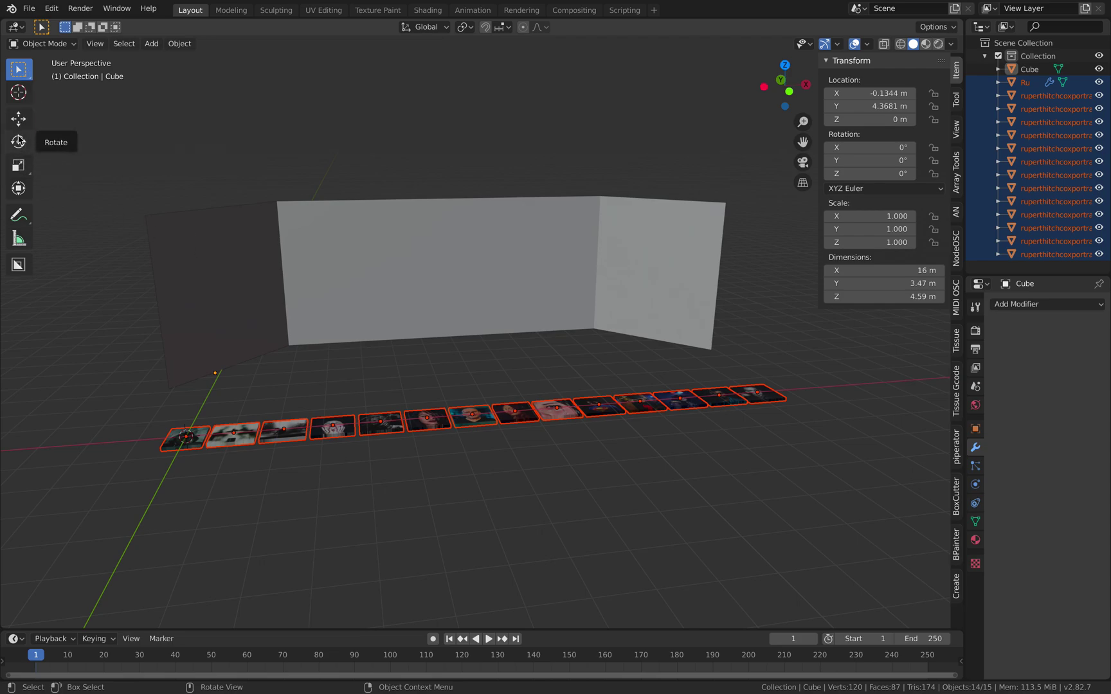
left_click(18, 142)
middle_click_drag(475, 392, 517, 379)
left_click_drag(537, 373, 543, 440)
type("90")
key("Return")
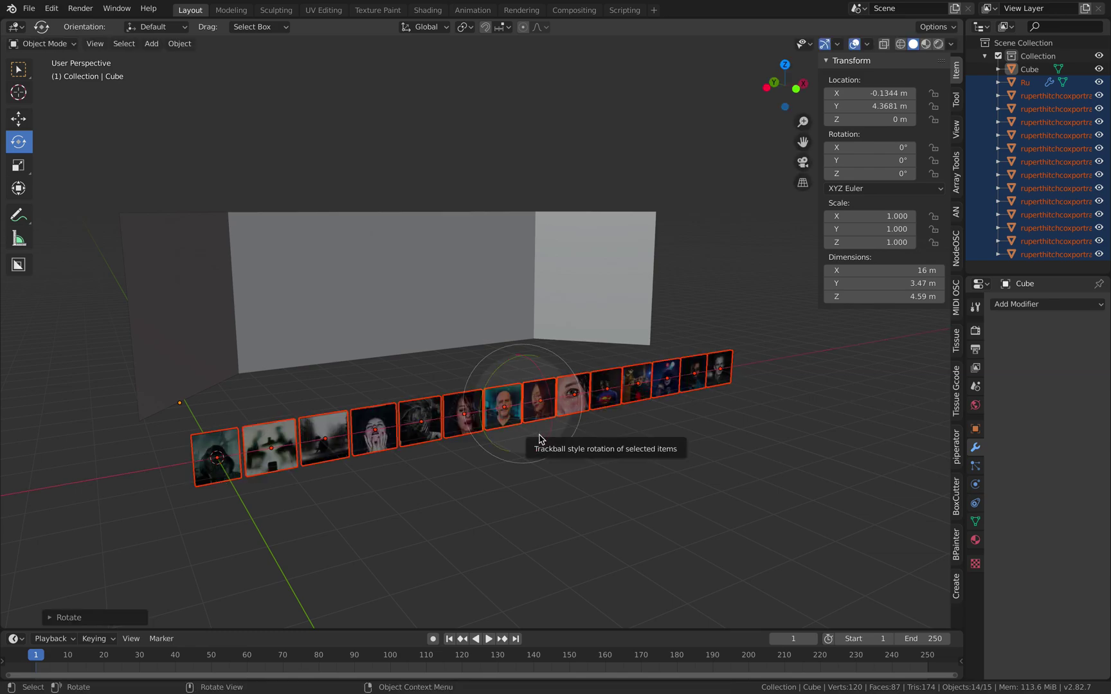
- Raise the image planes about 1.92 m in Z and move them about 6.56 m along Y to the wall's middle face
middle_click_drag(530, 482, 524, 483)
key("g")
key("z")
left_click(524, 432)
middle_click_drag(525, 432, 598, 466)
key("g")
key("y")
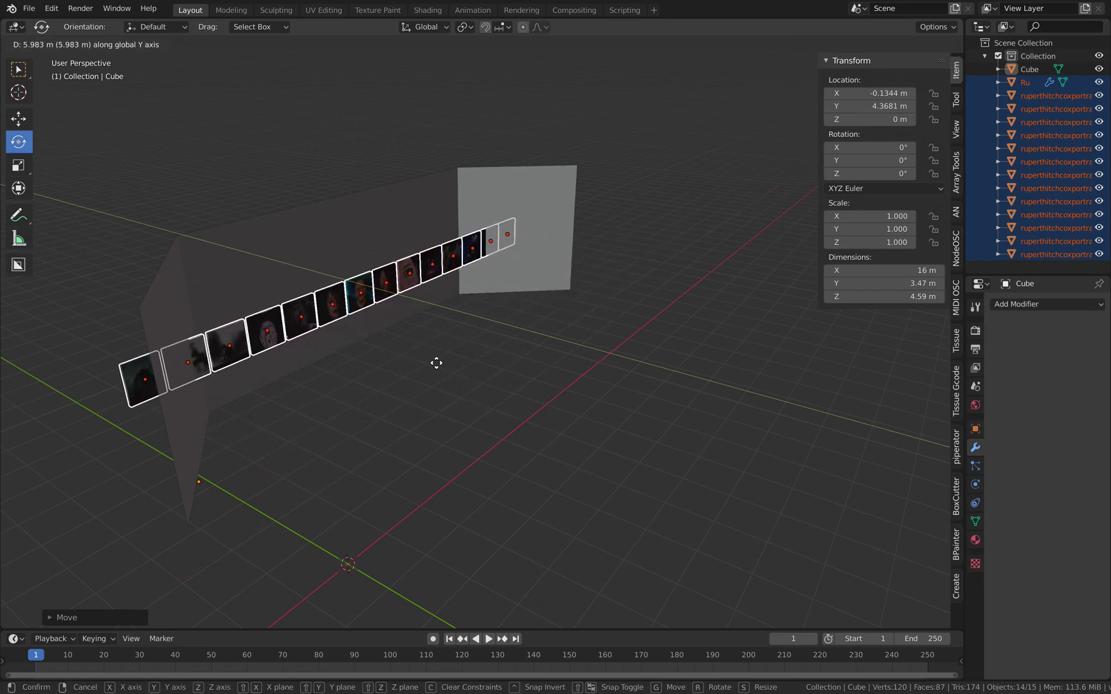
left_click(424, 347)
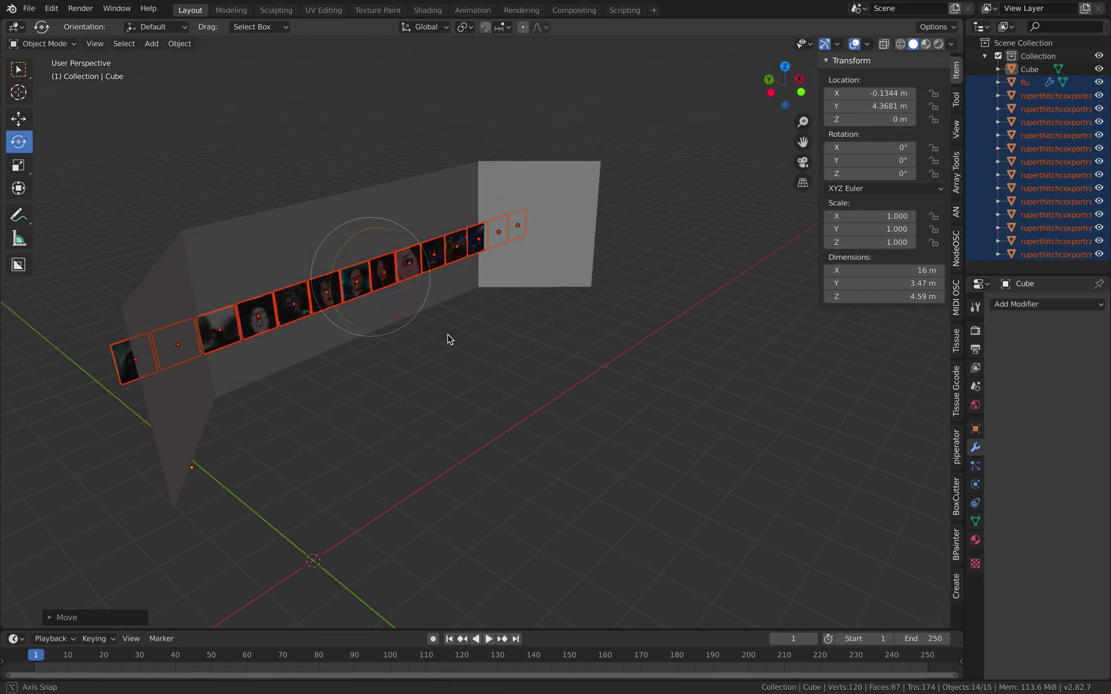
- Select the three image planes at the row's far X end and rotate them together about -49.7° around Z
middle_click_drag(449, 339, 409, 357)
middle_click_drag(492, 334, 640, 322)
scroll(481, 345, "up", 2)
left_click(486, 325)
left_click(645, 327, "shift")
left_click(659, 349, "shift")
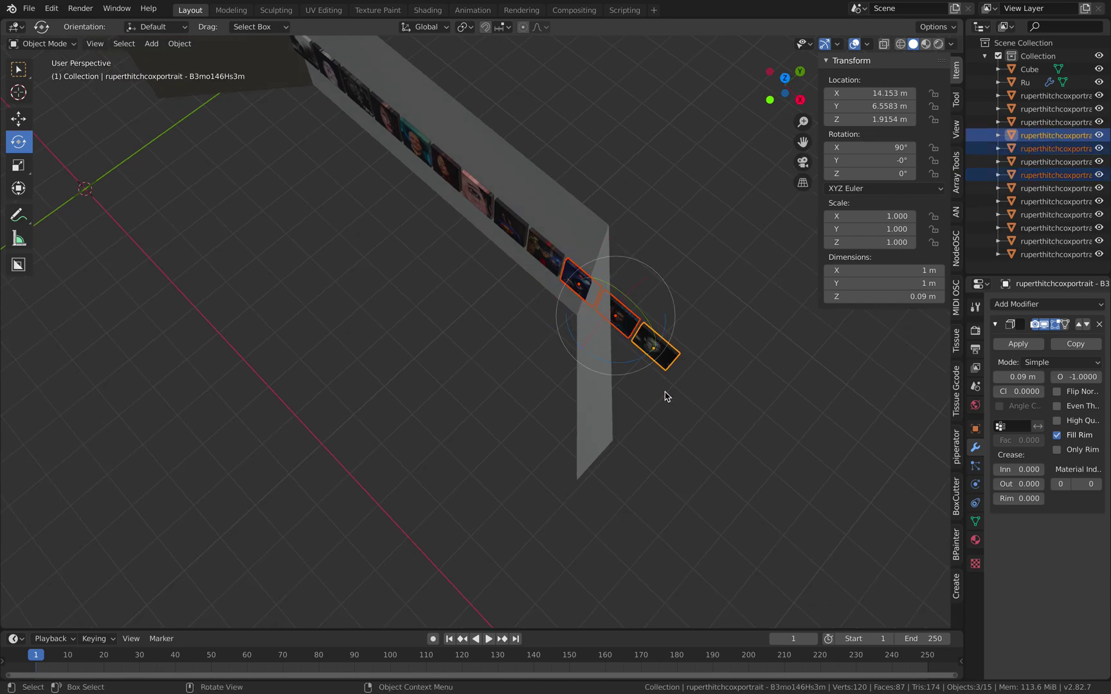
middle_click_drag(665, 396, 588, 258)
scroll(604, 333, "up", 2)
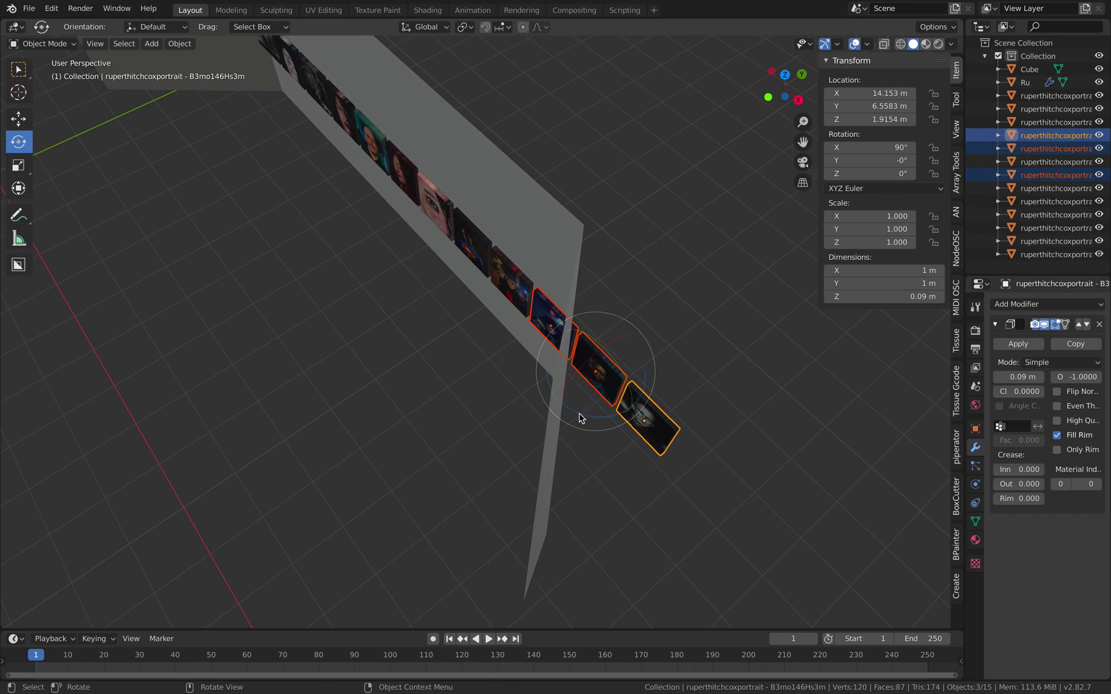
left_click_drag(579, 416, 525, 388)
middle_click_drag(614, 321, 613, 362)
- Check the rotated planes in bottom orthographic view, then select the wall and save the file
left_click(785, 87)
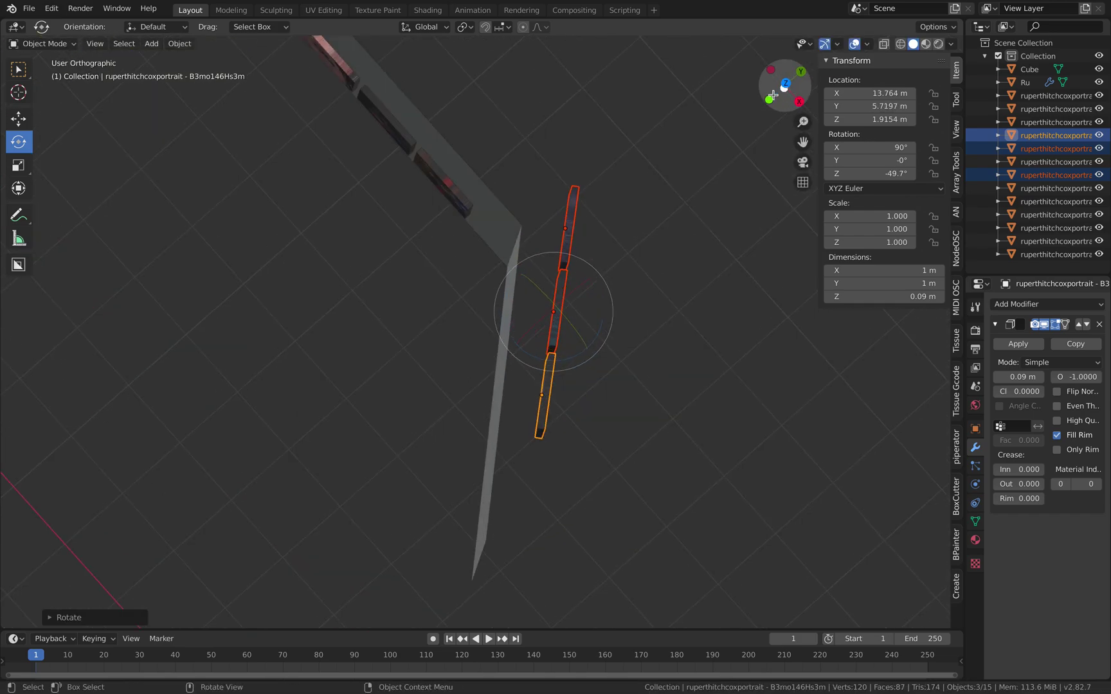
scroll(603, 370, "down", 1)
scroll(598, 377, "up", 2)
middle_click_drag(598, 367, 632, 314, "shift")
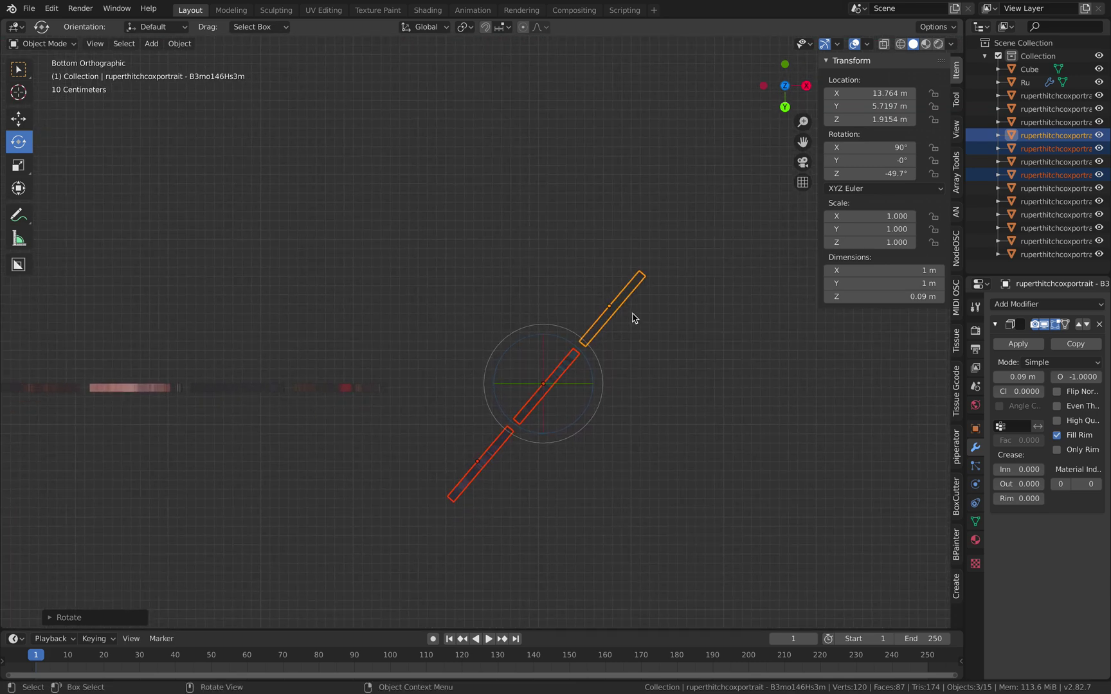
middle_click_drag(561, 323, 710, 236, "shift")
scroll(710, 236, "down", 3)
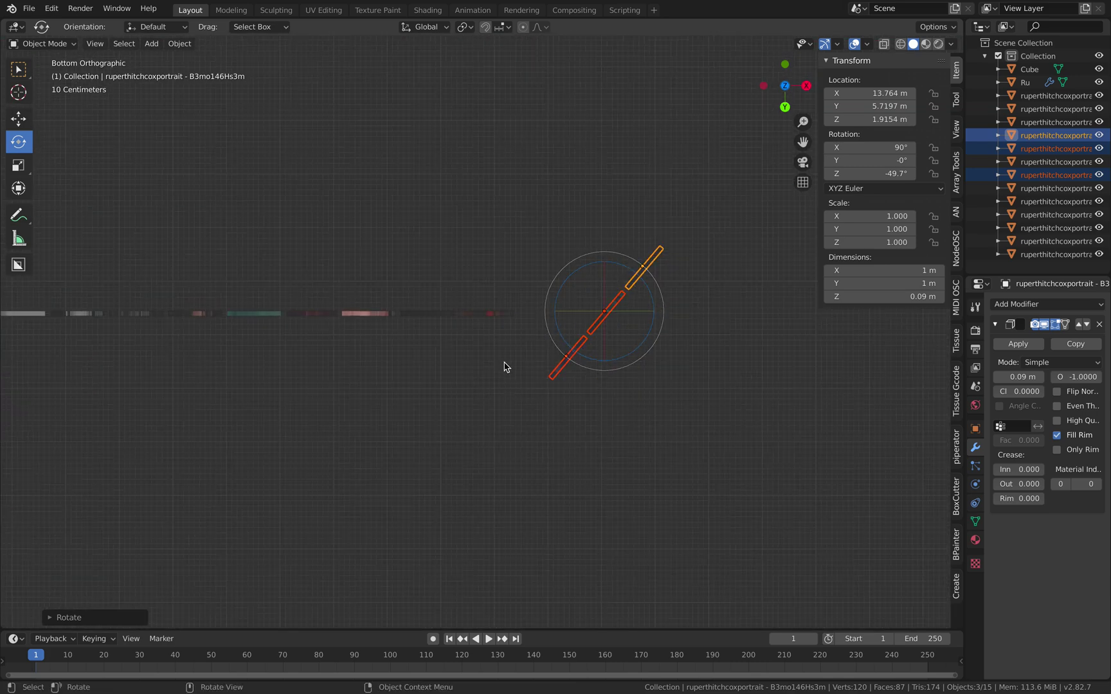
middle_click_drag(505, 367, 380, 325)
left_click(380, 324)
scroll(580, 320, "up", 3)
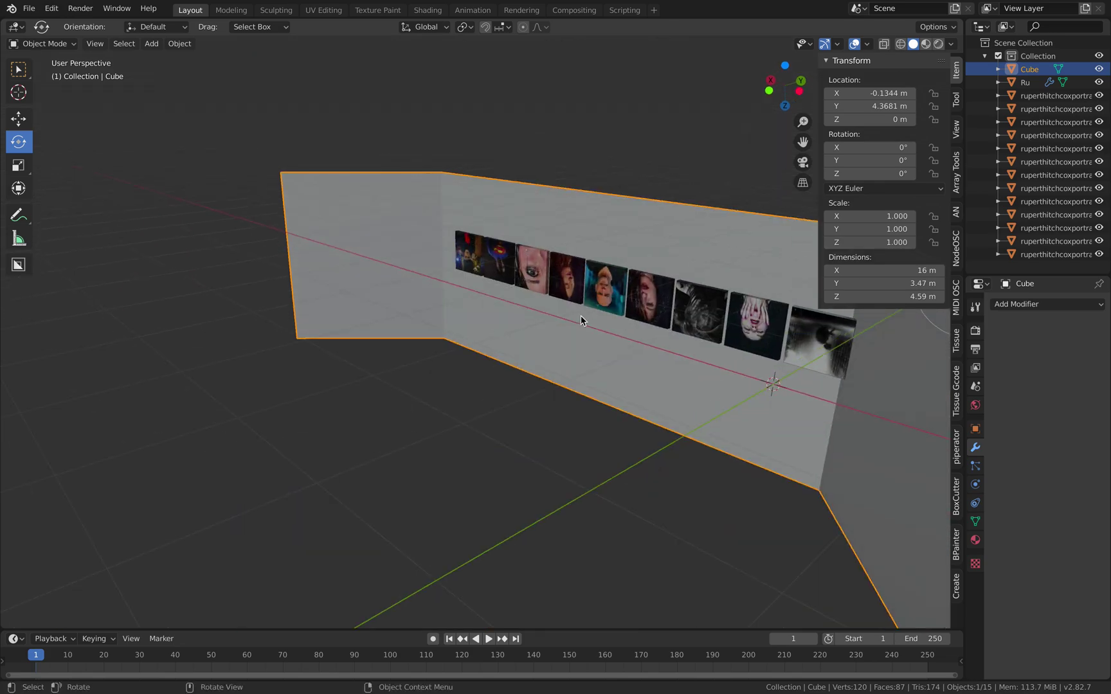
scroll(581, 321, "down", 3)
middle_click_drag(580, 320, 511, 322)
key("ctrl+s")
scroll(511, 322, "up", 2)
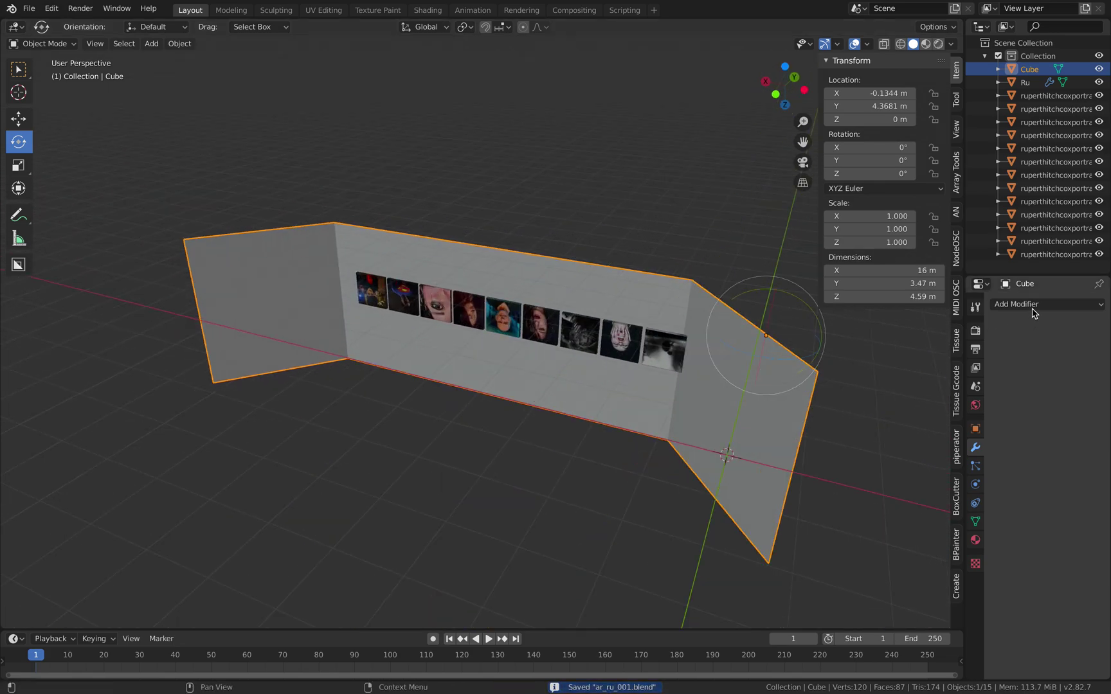
- Add a Solidify modifier to the wall and set its thickness to 0.25 m
left_click(1033, 313)
left_click(855, 508)
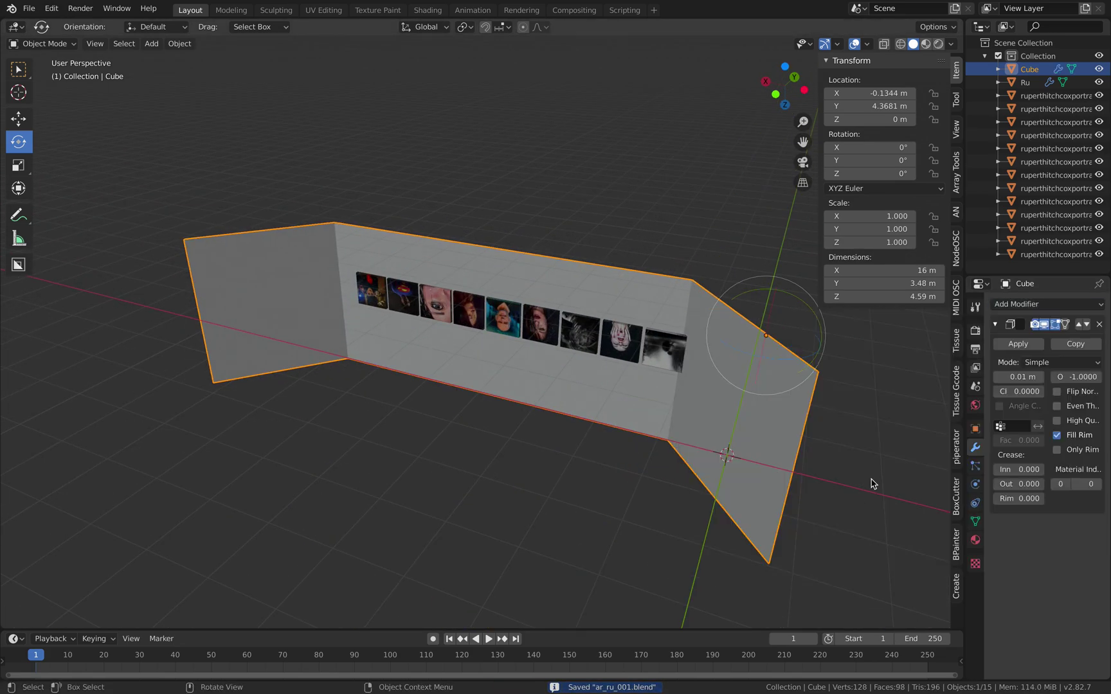
left_click_drag(1019, 377, 1093, 377)
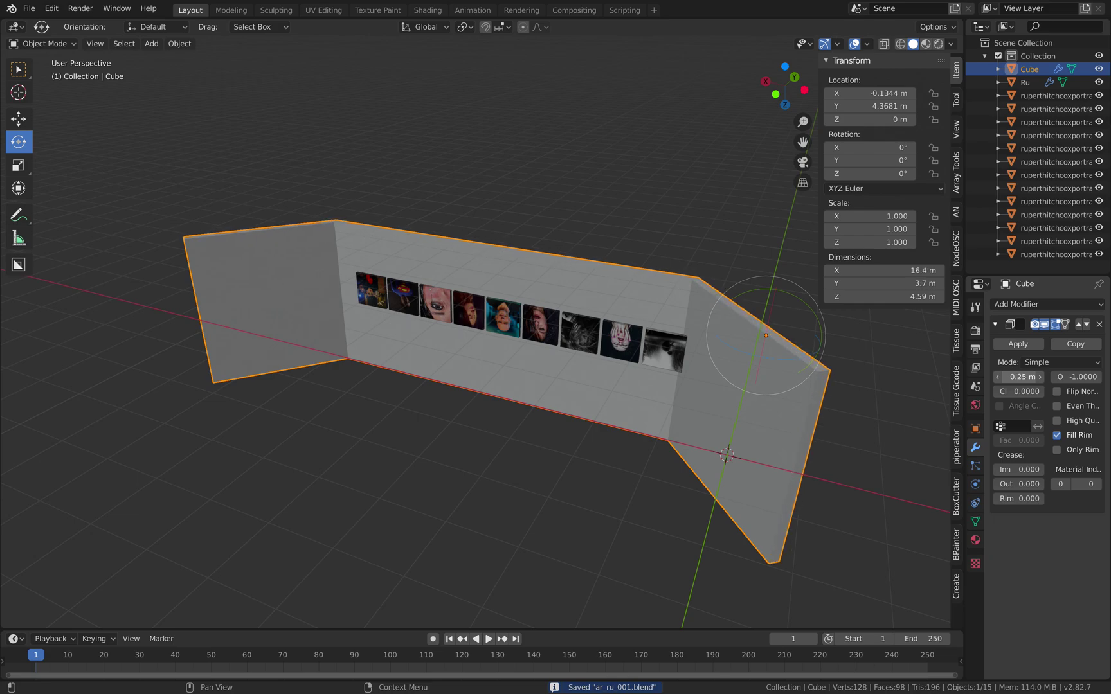
middle_click_drag(514, 312, 558, 309)
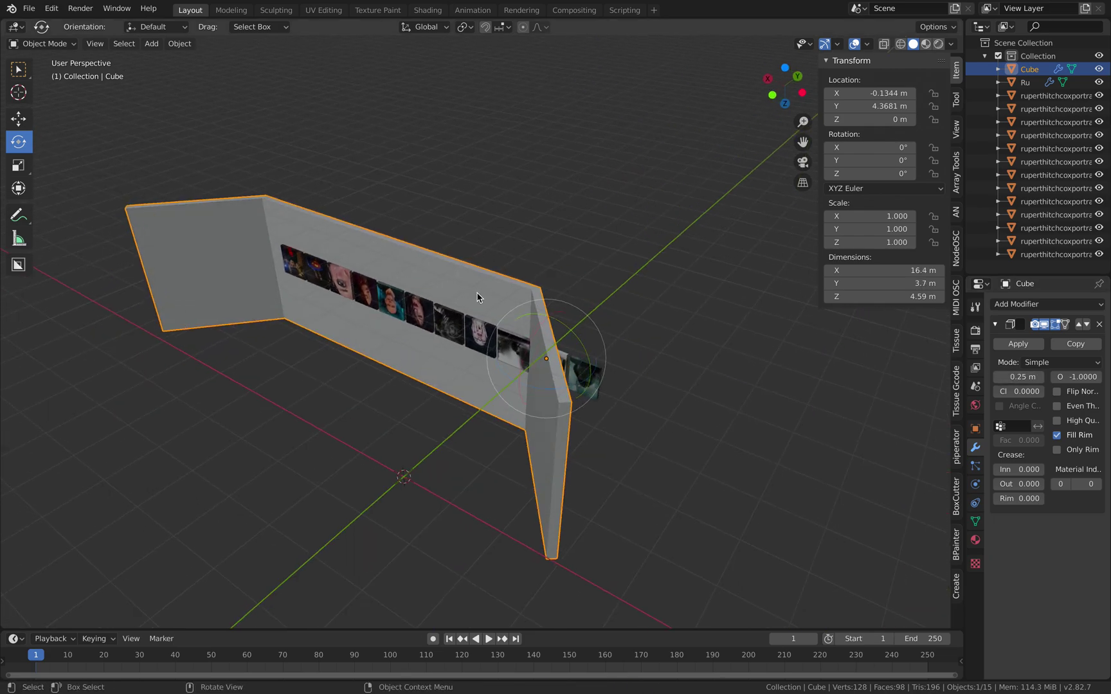
middle_click_drag(477, 297, 481, 372)
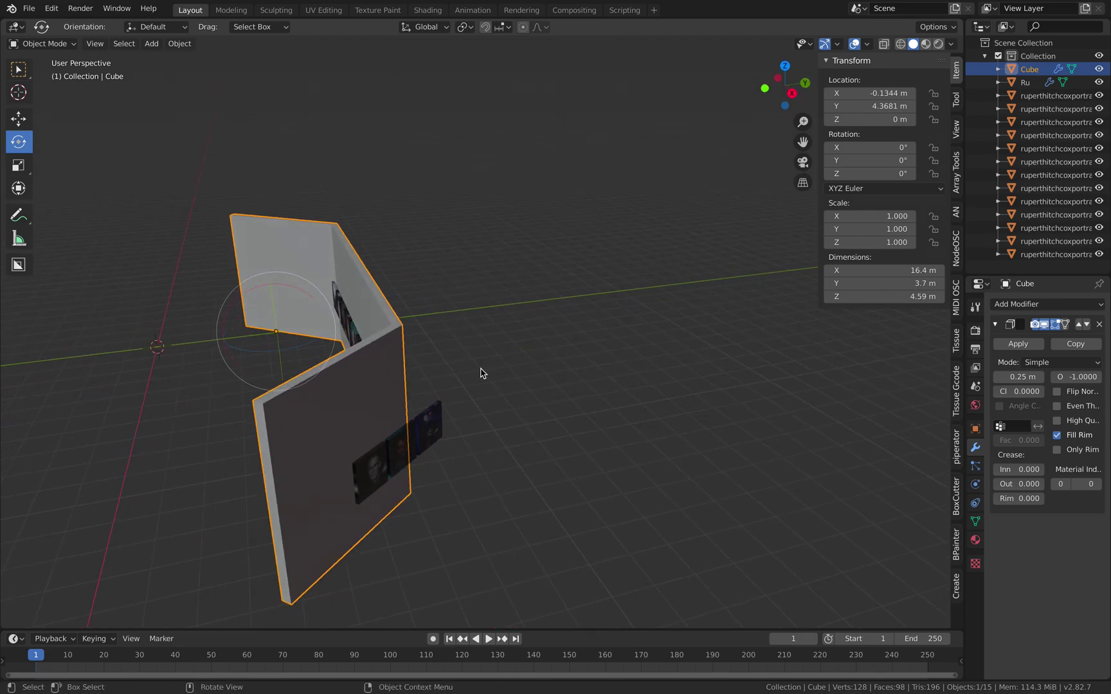
- Switch to the Select Box tool and select the three angled image planes behind the wall's side face
left_click(428, 426)
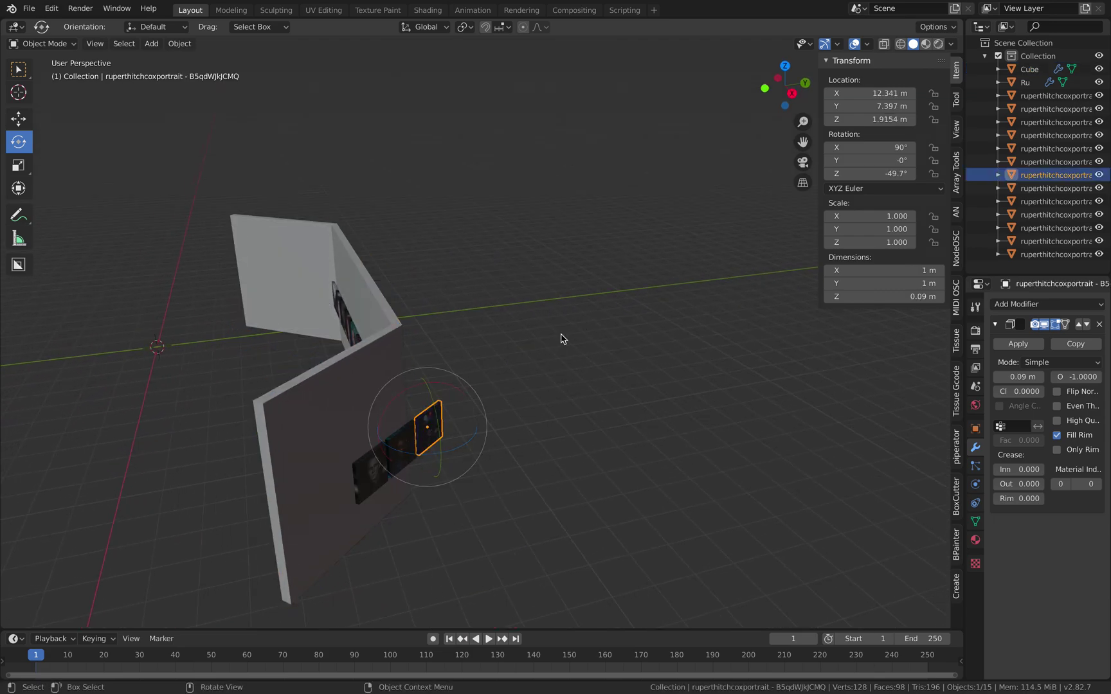
left_click(502, 364)
left_click(28, 75)
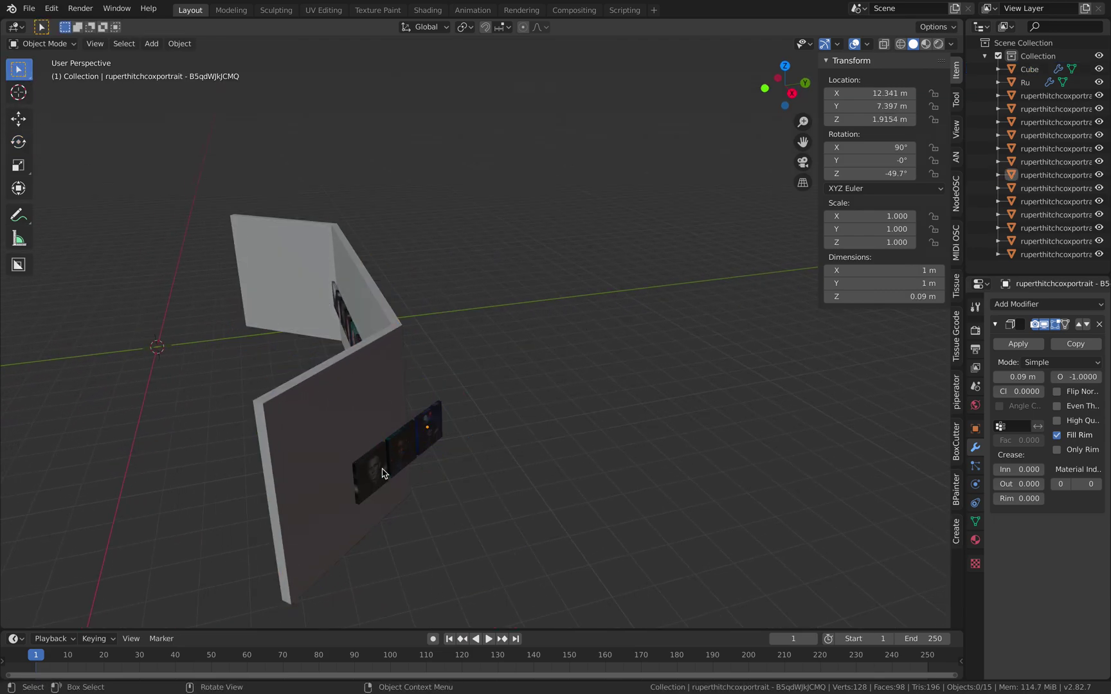
left_click(382, 473)
left_click(400, 448, "shift")
left_click(427, 426, "shift")
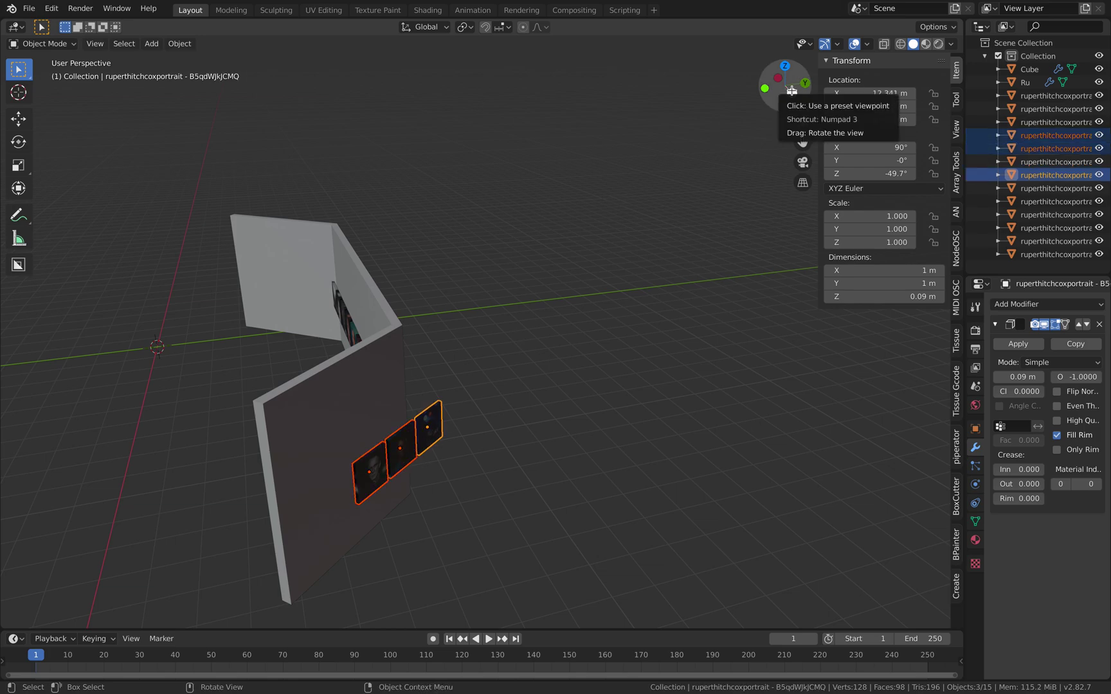
- In top orthographic view, adjust the three planes to about -48.4° around Z and move them along the inside of the angled wall
left_click(784, 66)
middle_click_drag(615, 298, 534, 205, "shift")
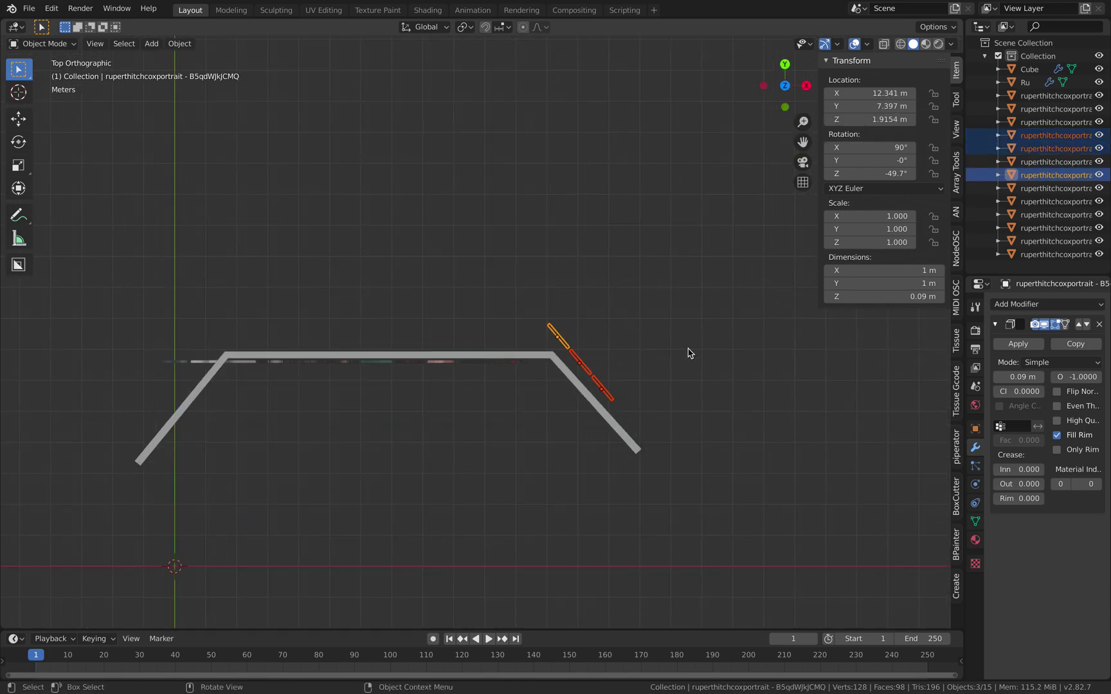
key("r")
left_click(689, 354)
key("g")
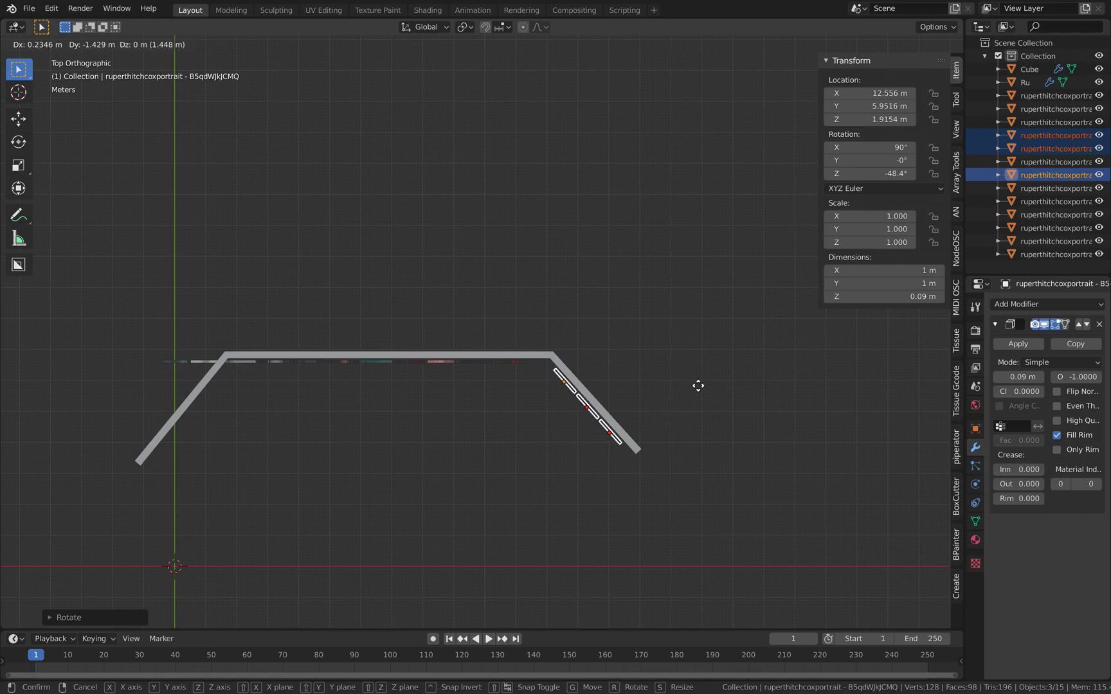
left_click(699, 385)
- Select the three image planes crossing the other side wall, rotate them to 49.9° around Z and move them along its inner face
scroll(381, 359, "up", 5)
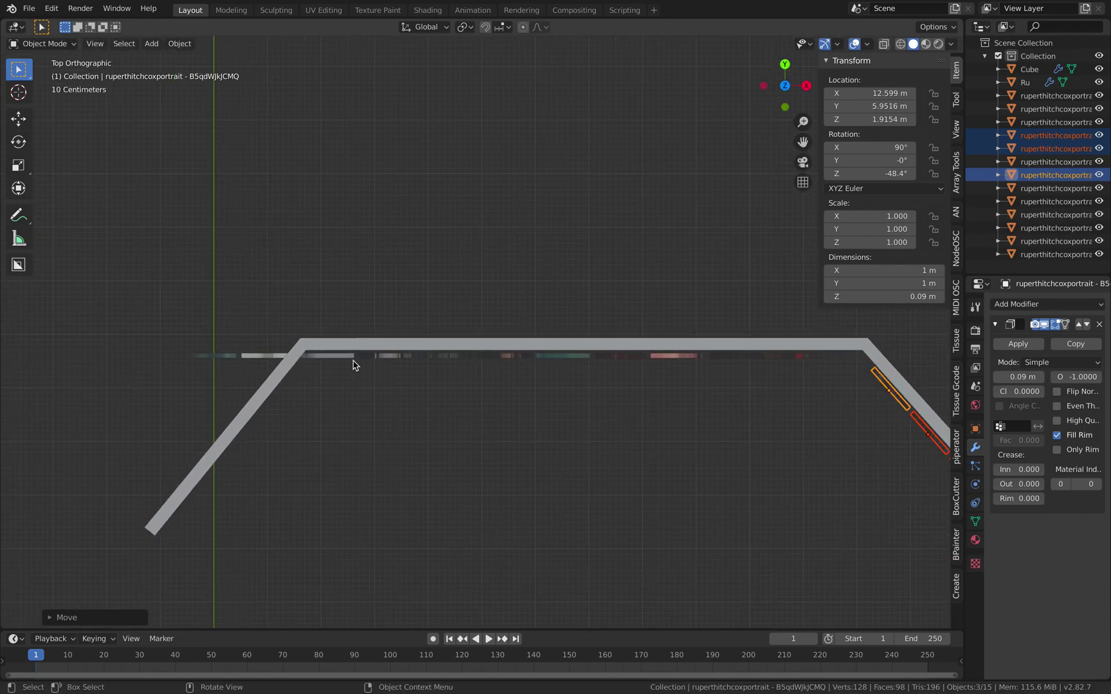
left_click(318, 362)
left_click(226, 364, "shift")
left_click(176, 365, "shift")
key("r")
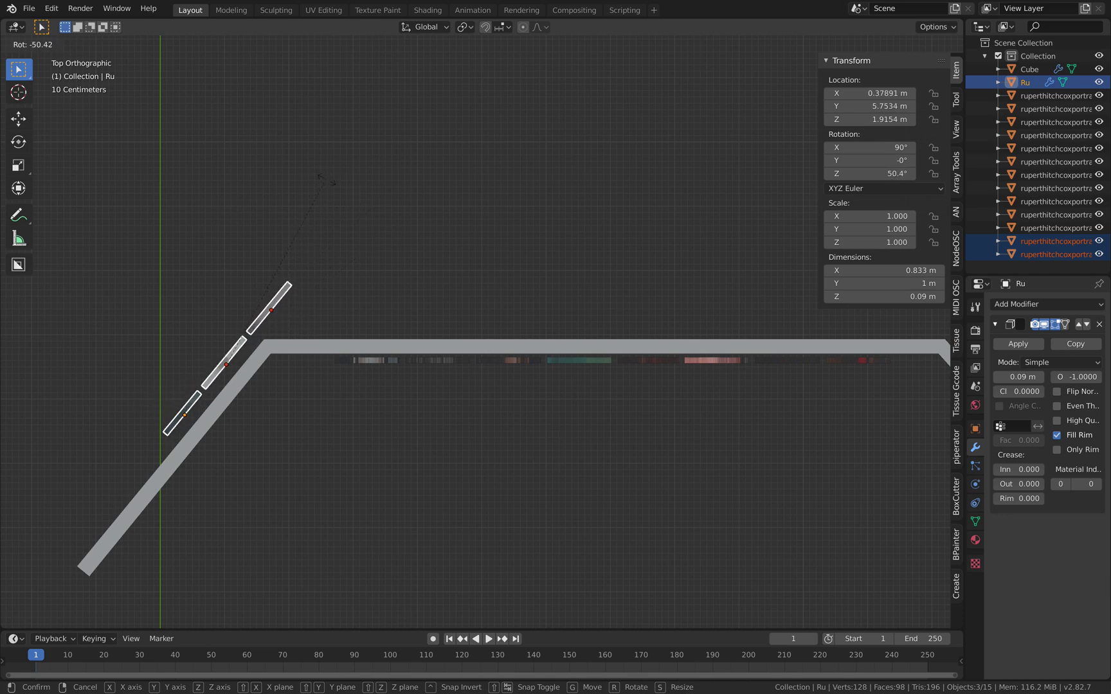
left_click(309, 300)
key("g")
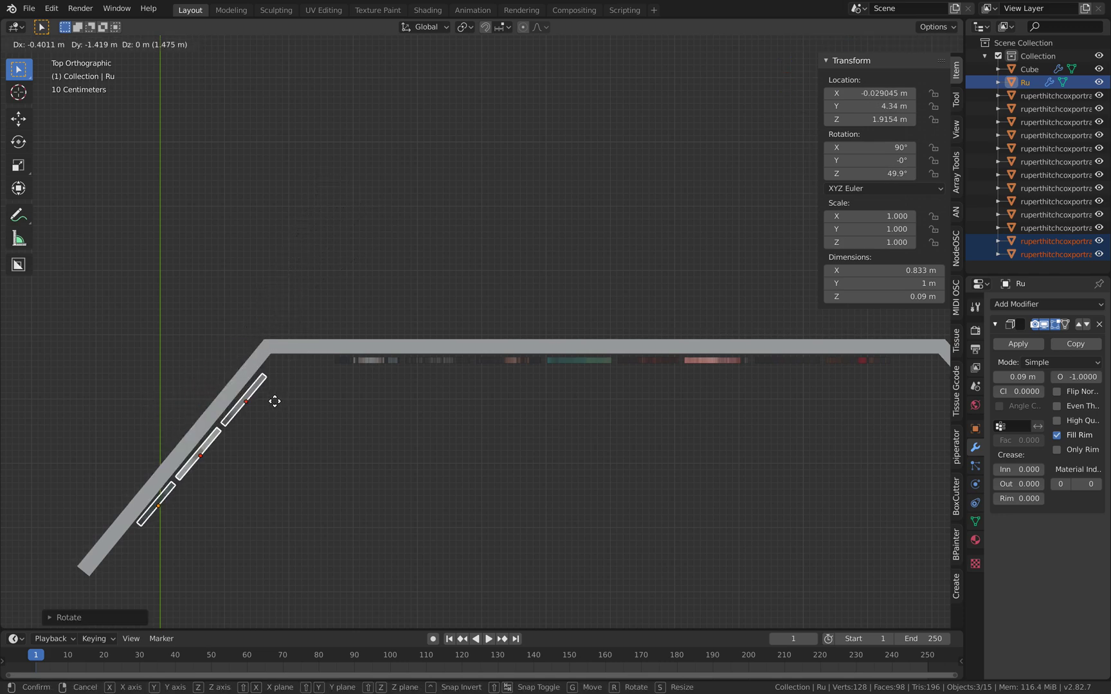
left_click(265, 407)
- Select the hooded-figure portrait on the side wall and scale it up to about 1.294
middle_click_drag(642, 487, 683, 377)
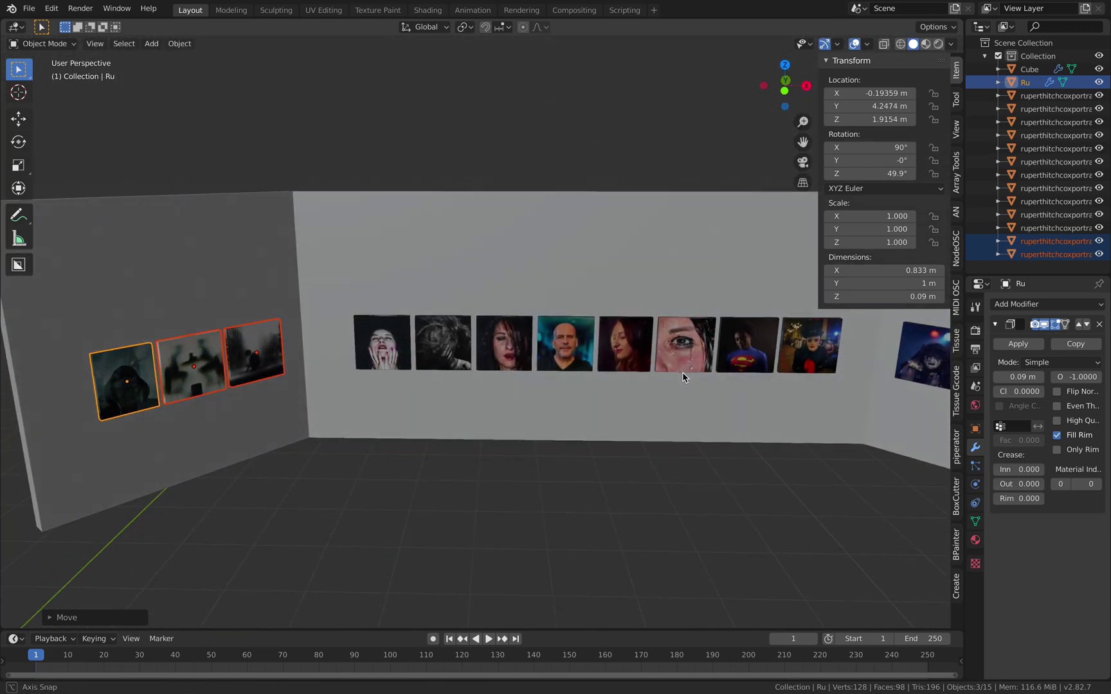
scroll(440, 377, "down", 2)
left_click(267, 225)
left_click(251, 367)
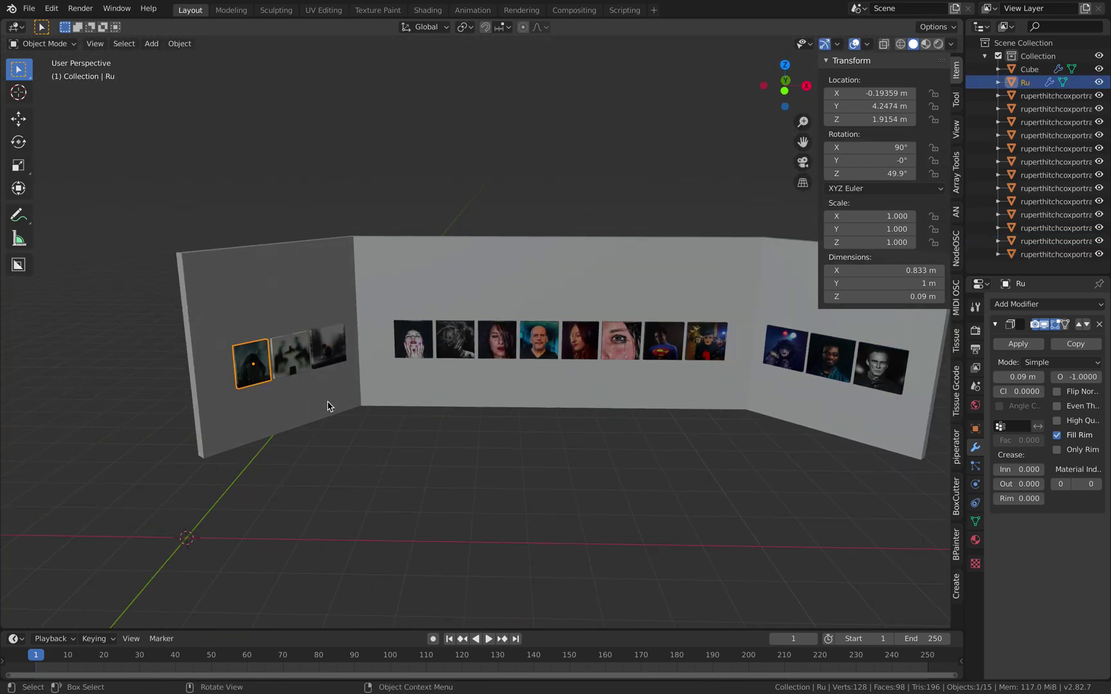
key("s")
left_click(363, 426)
key("g")
key("x")
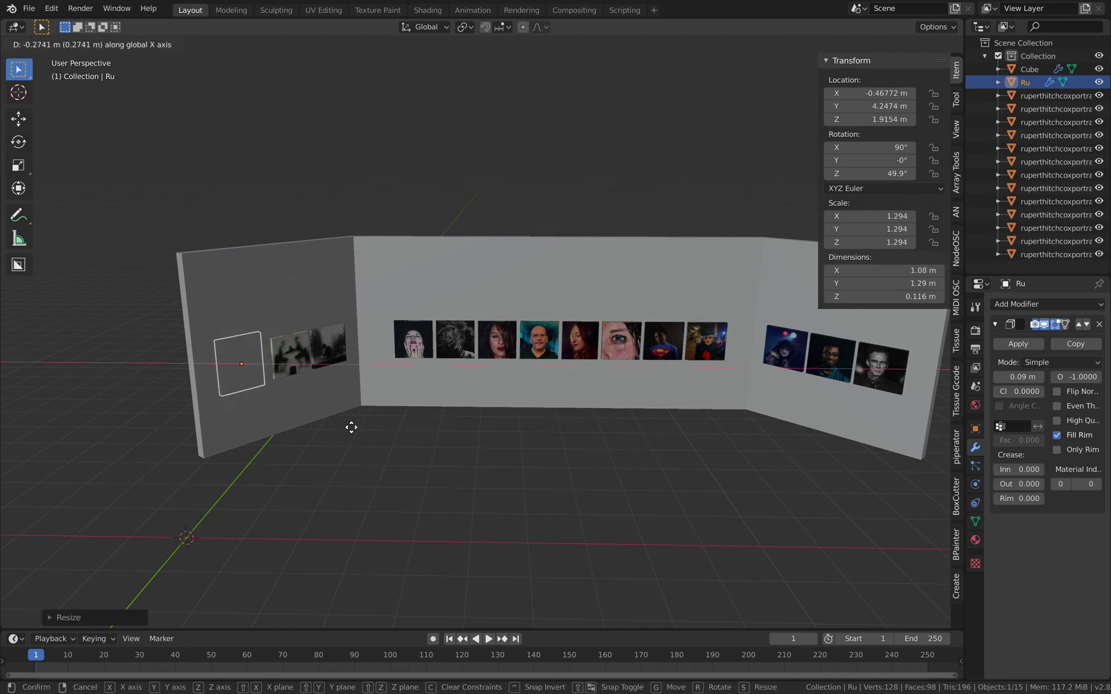
key("Escape")
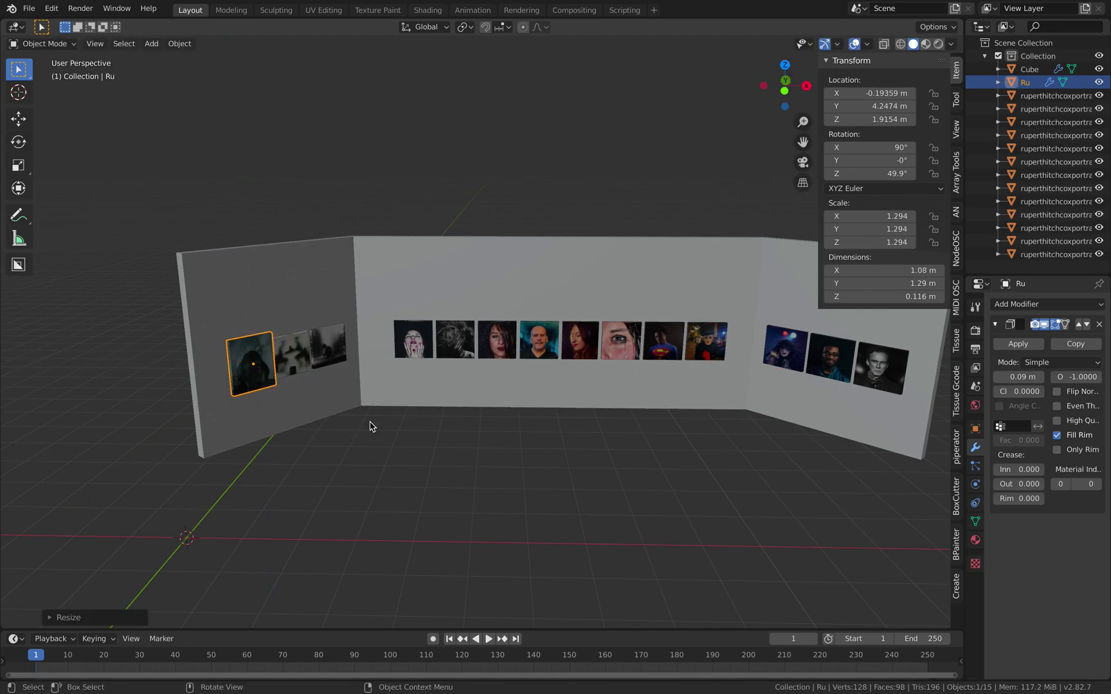
middle_click_drag(349, 434, 362, 398)
key("r")
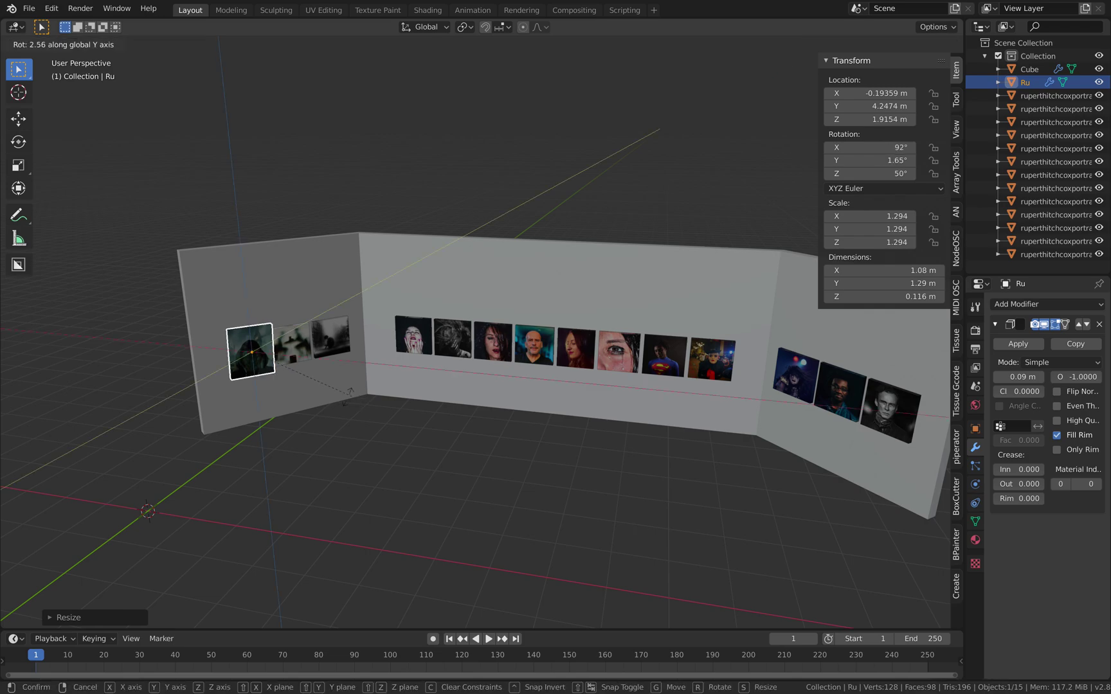
key("Escape")
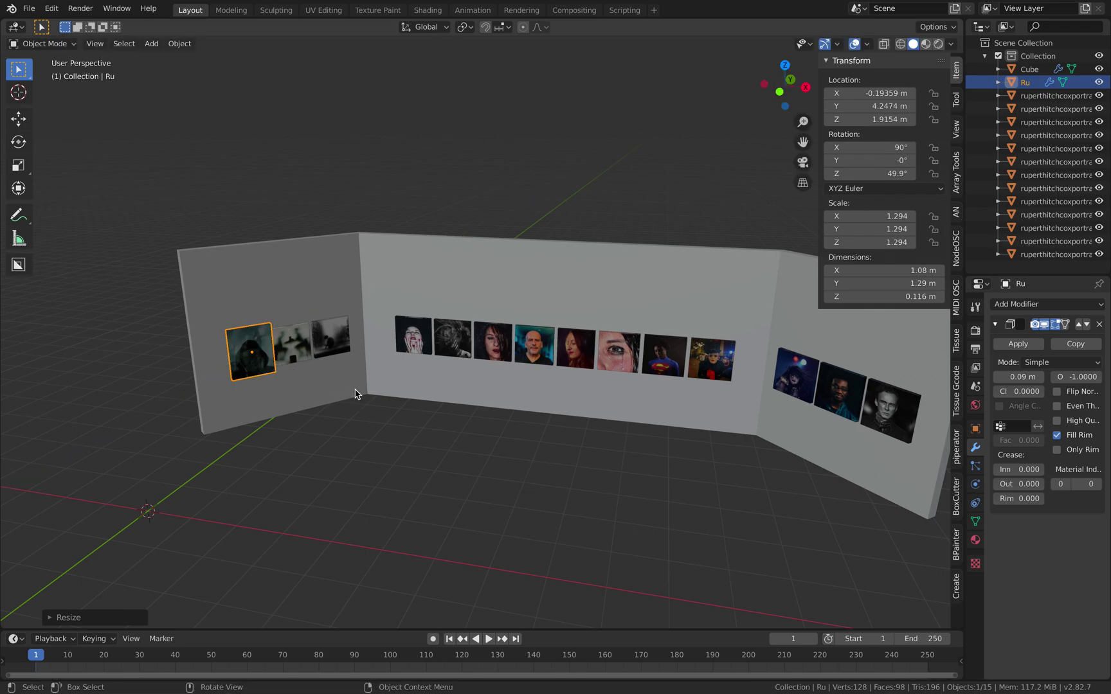
- Activate the Move tool with Local orientation and shift the hooded-figure portrait along the wall, away from its neighbouring pictures
scroll(352, 394, "up", 3)
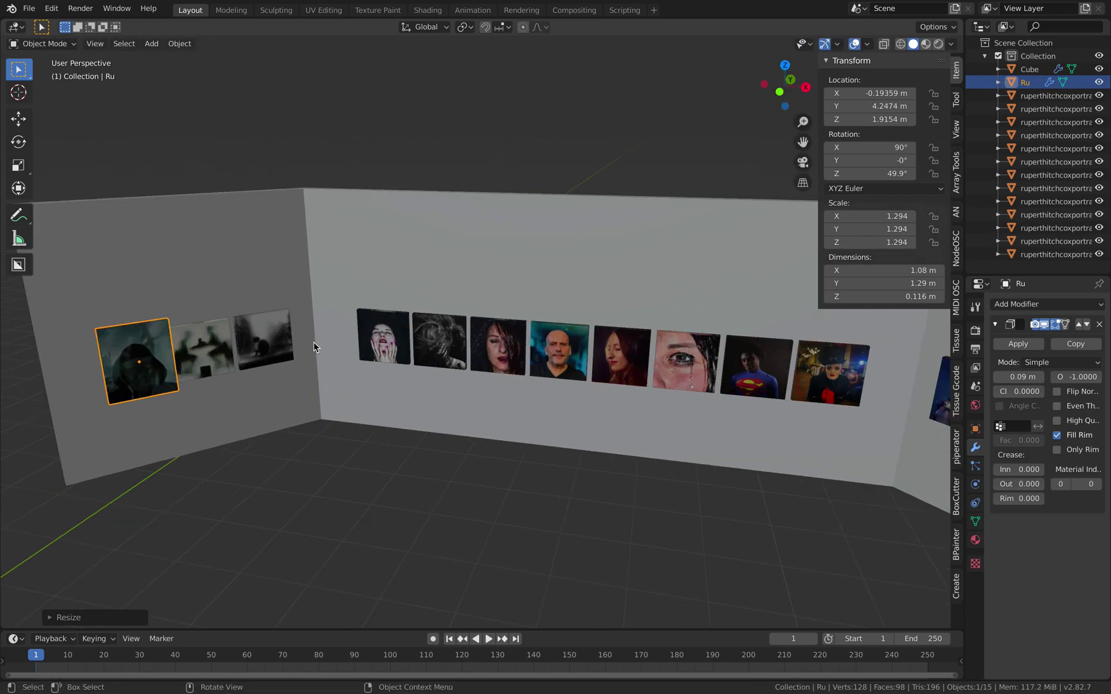
scroll(315, 347, "down", 1)
middle_click_drag(325, 349, 328, 359)
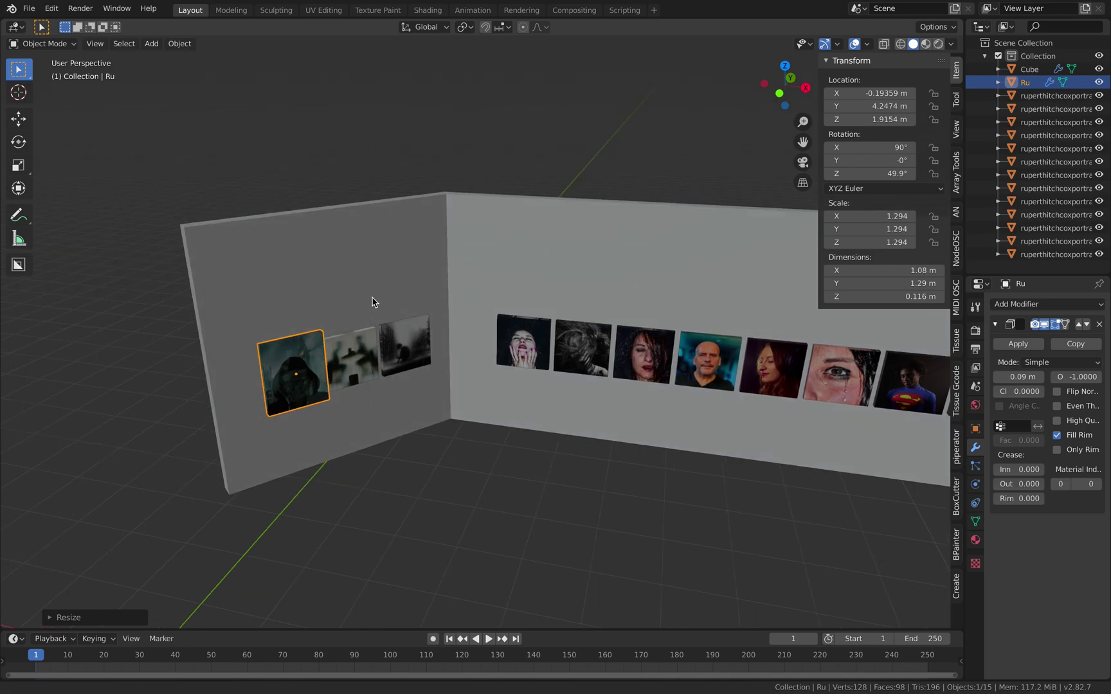
middle_click_drag(373, 301, 375, 284, "shift")
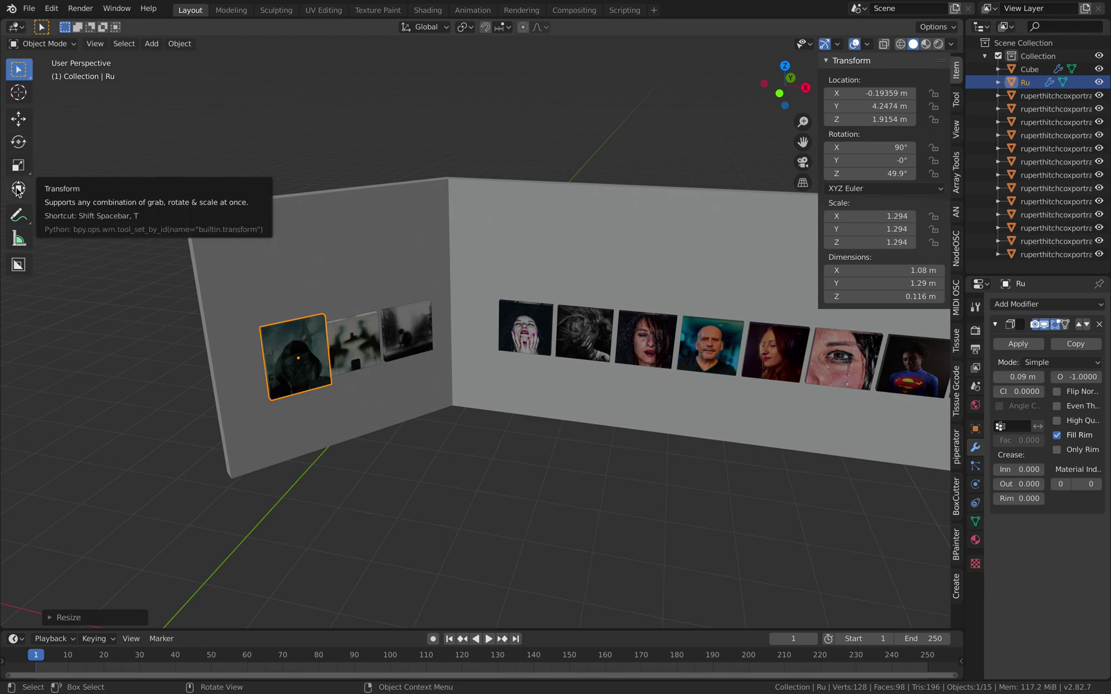
left_click(18, 119)
left_click(424, 26)
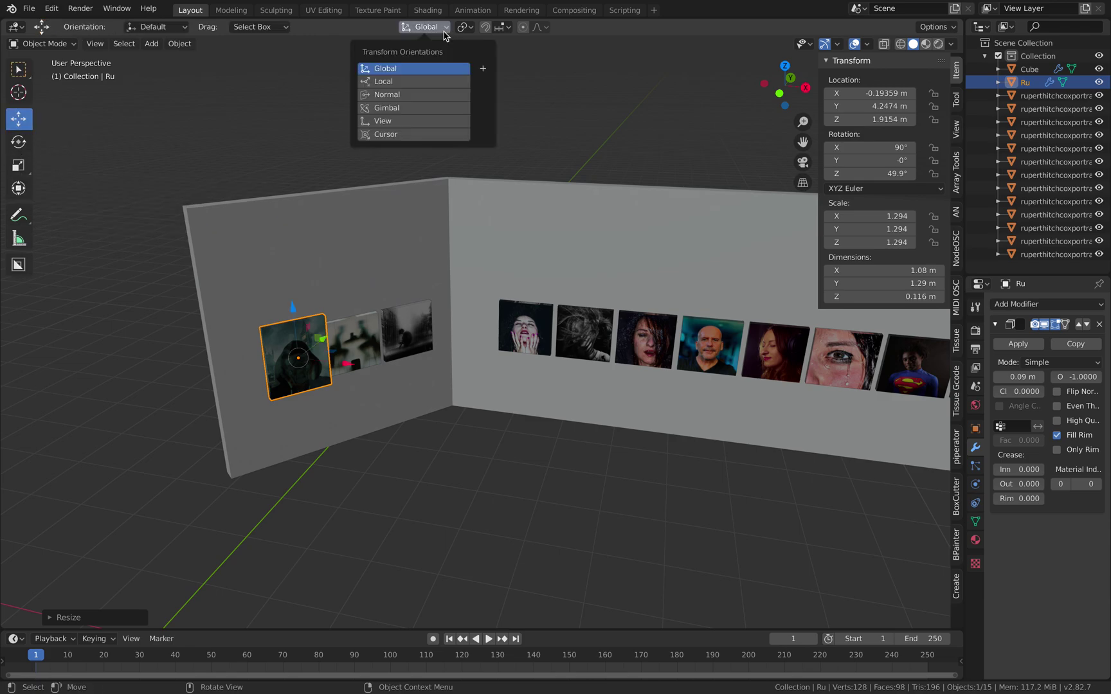
left_click(416, 82)
left_click_drag(347, 347, 321, 347)
- Examine the spacing of the portraits on the side and back walls from close up and from different angles
left_click(354, 342)
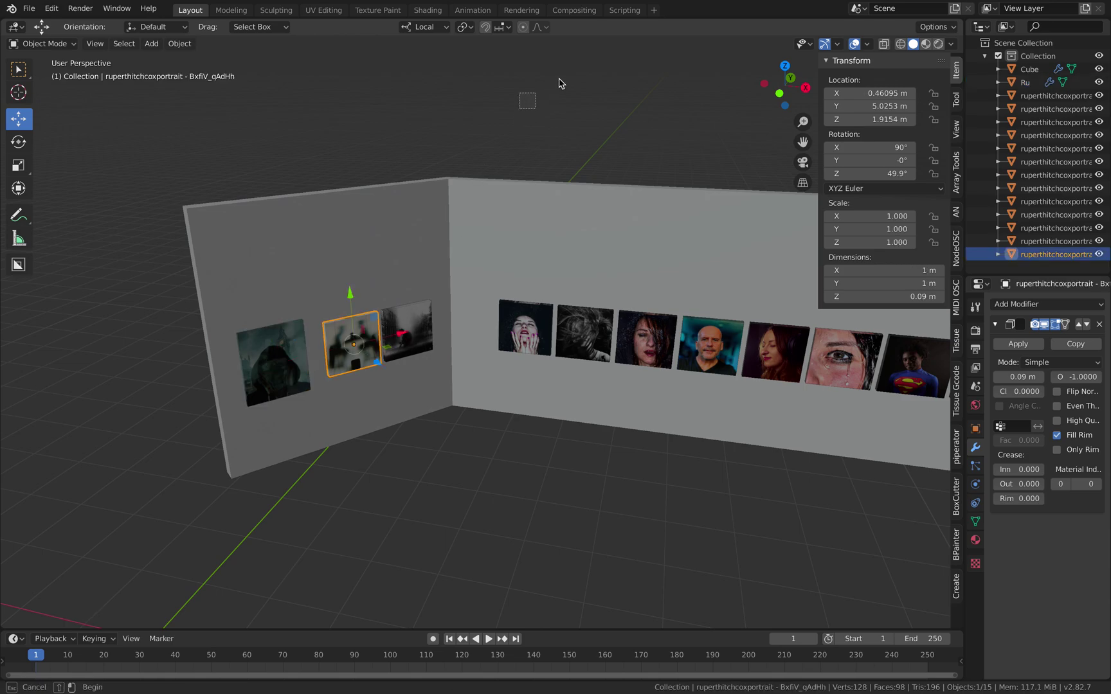
left_click_drag(559, 79, 569, 76)
middle_click_drag(642, 301, 364, 276)
scroll(644, 275, "down", 1)
middle_click_drag(491, 275, 524, 273)
middle_click_drag(333, 309, 624, 338, "shift")
scroll(431, 366, "up", 5)
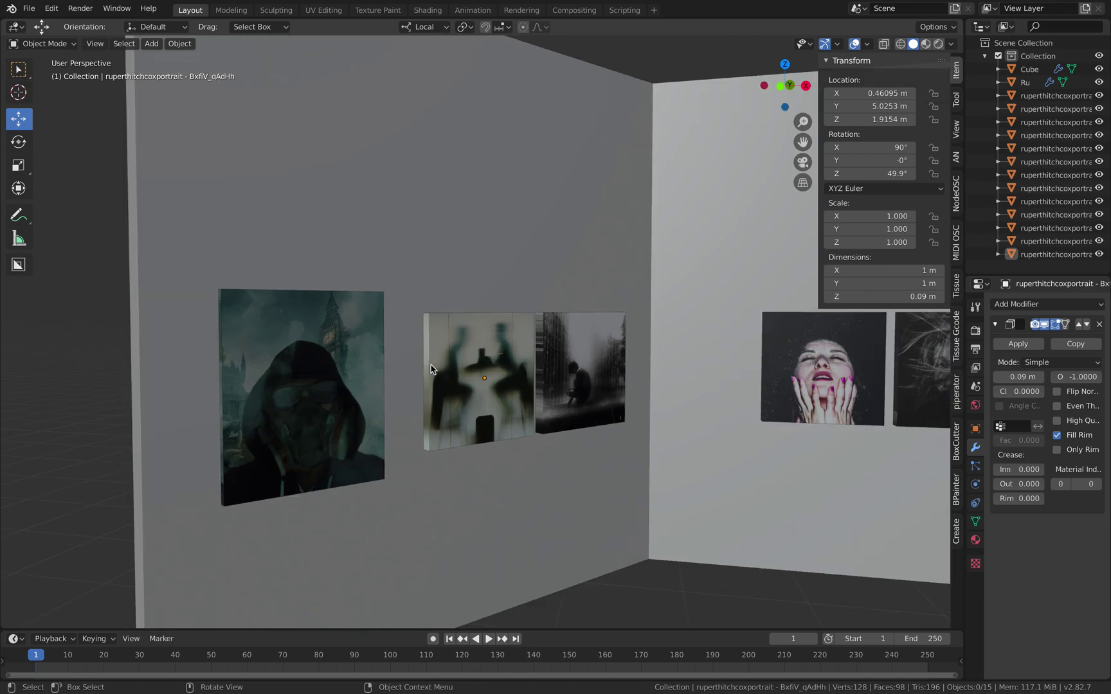
middle_click_drag(431, 369, 380, 367)
scroll(285, 405, "down", 2)
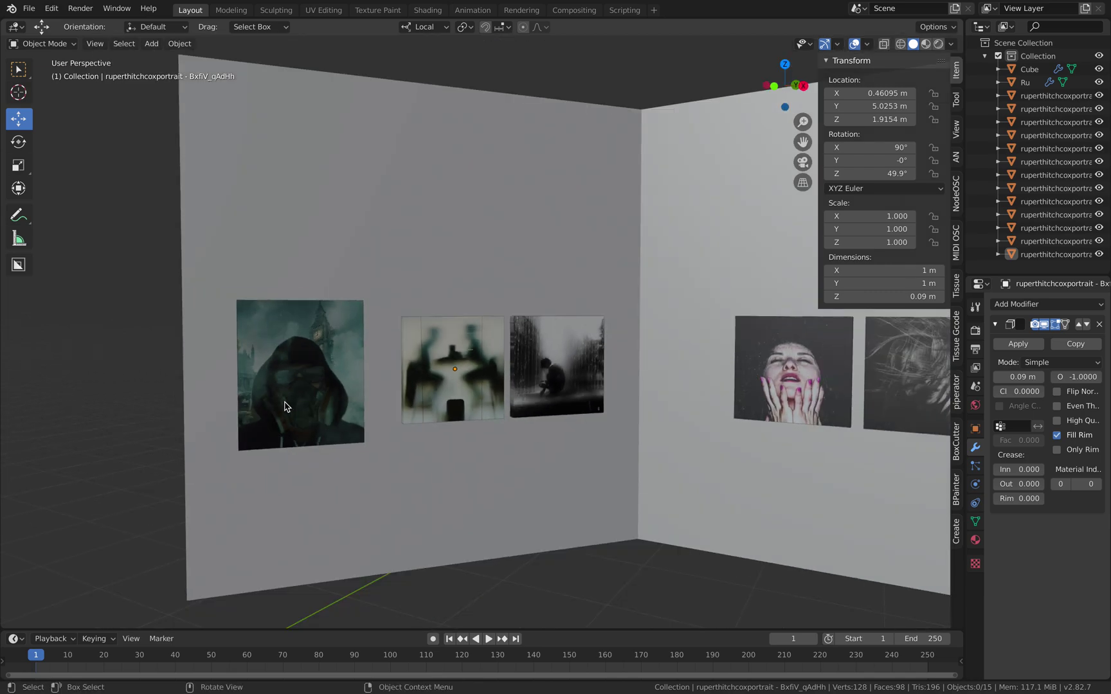
middle_click_drag(446, 405, 133, 332, "shift")
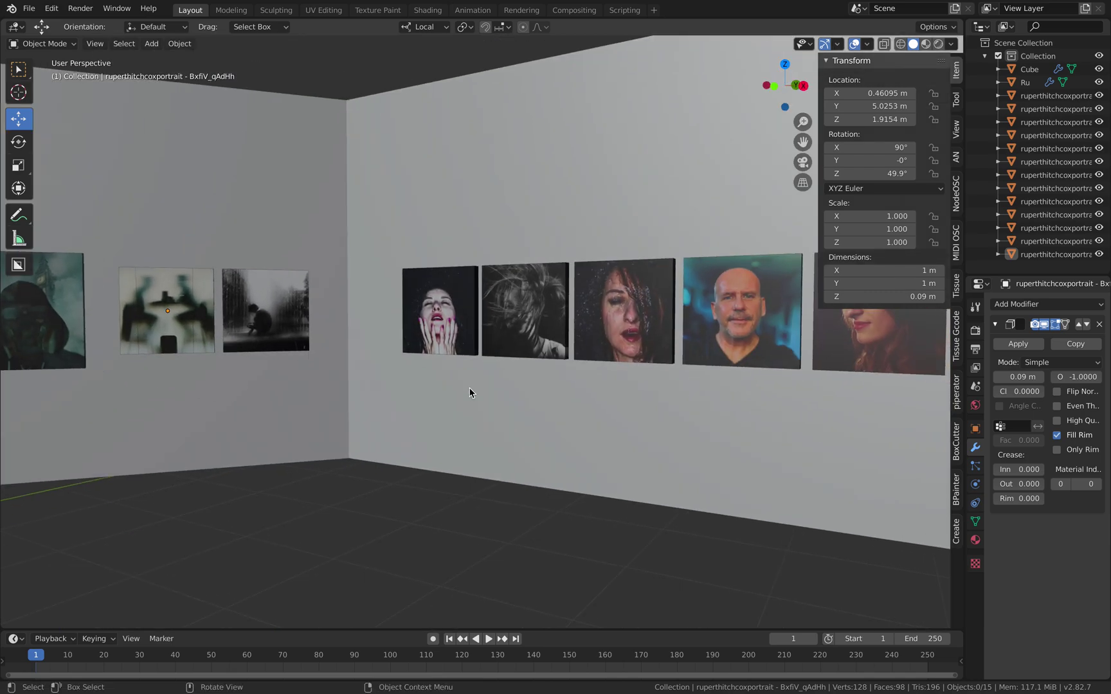
middle_click_drag(471, 389, 804, 251)
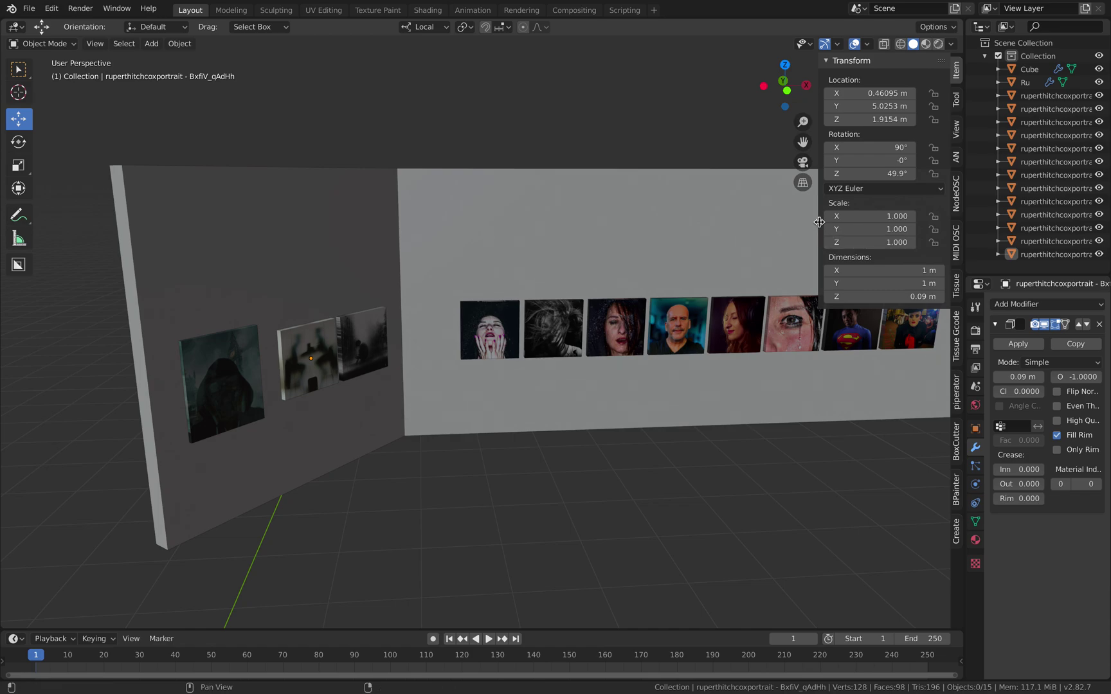
- Hide the viewport's transform sidebar and save the file
left_click_drag(819, 222, 1055, 216)
middle_click_drag(636, 276, 418, 289, "shift")
scroll(612, 303, "down", 2)
mouse_move(660, 310)
middle_mouse_down("shift")
mouse_move(620, 310)
mouse_move(627, 287)
mouse_move(605, 288)
mouse_move(643, 302)
middle_mouse_up("shift")
key("ctrl+s")
middle_click_drag(585, 333, 638, 325, "shift")
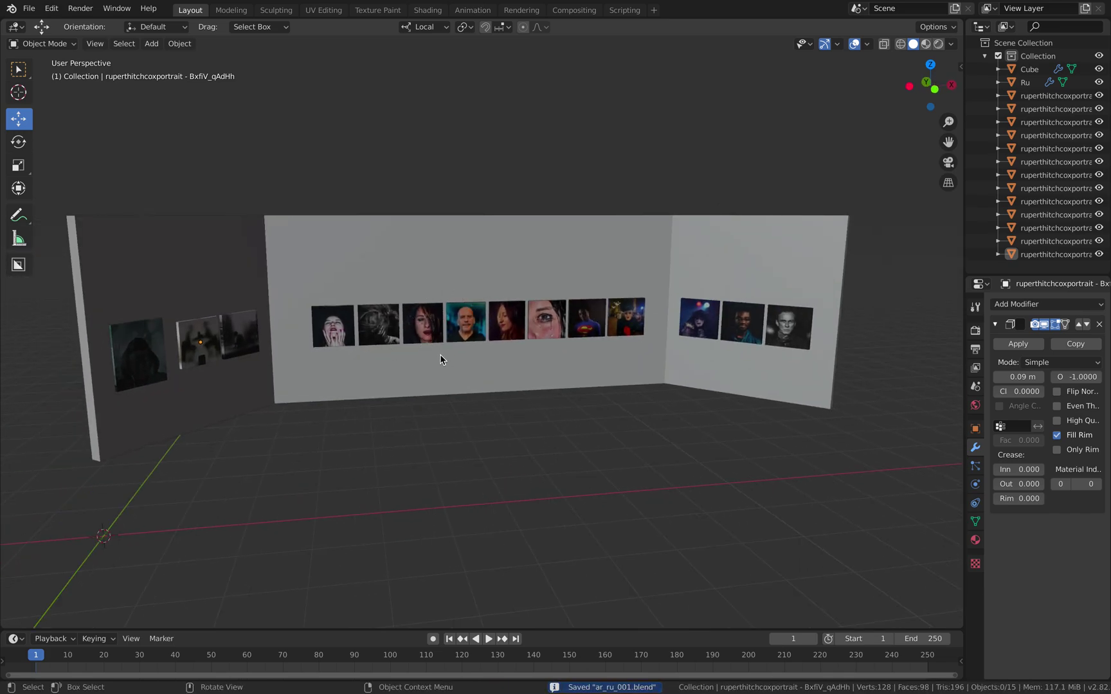
middle_click_drag(440, 356, 470, 332)
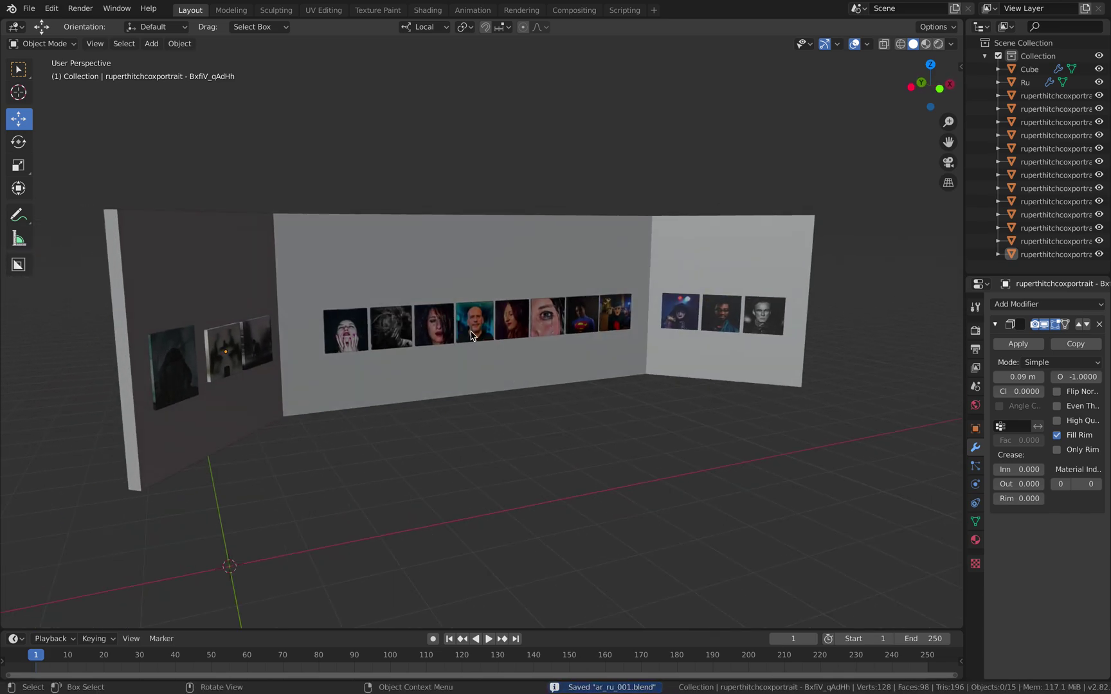
- Select all eight portraits on the back wall, slide them slightly along the wall toward the hooded-figure side, and deselect them
middle_click_drag(370, 334, 355, 336)
left_click(355, 336)
left_click(398, 332, "shift")
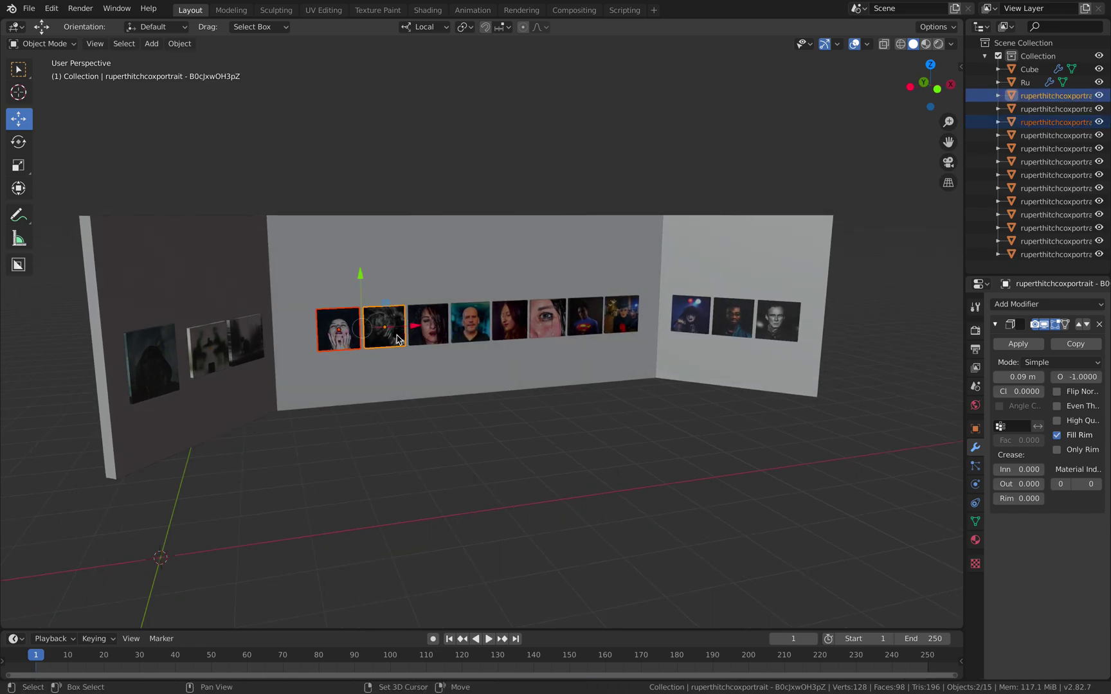
left_click(441, 332, "shift")
left_click(476, 333, "shift")
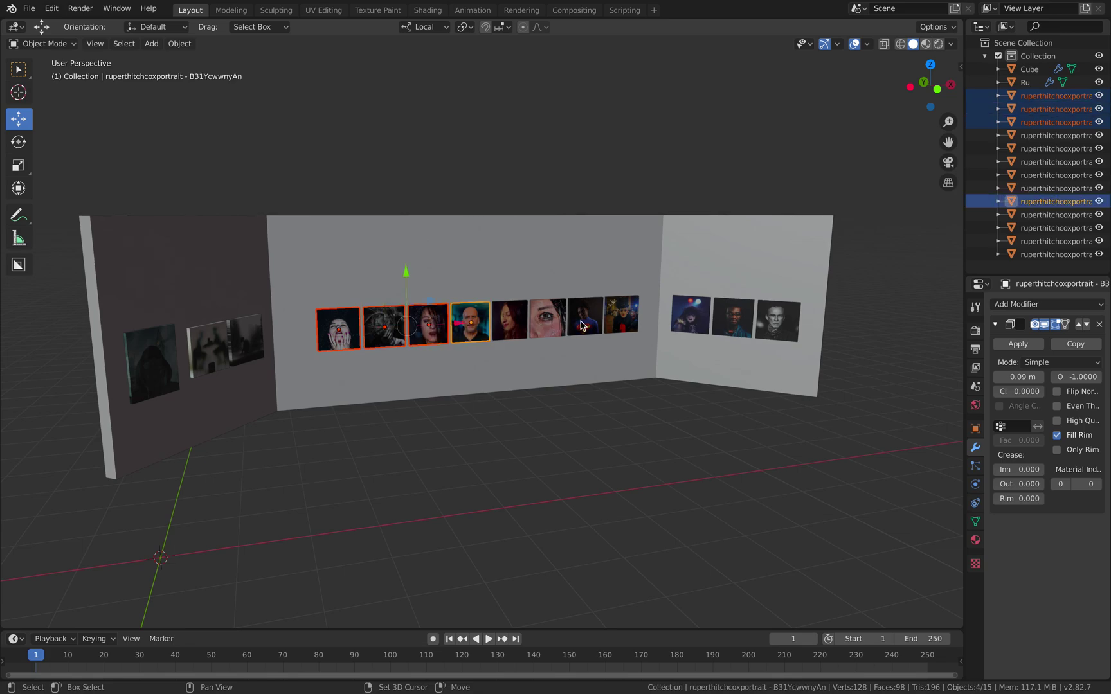
left_click(547, 318, "shift")
left_click(580, 324, "shift")
left_click(581, 325, "shift")
left_click(621, 315, "shift")
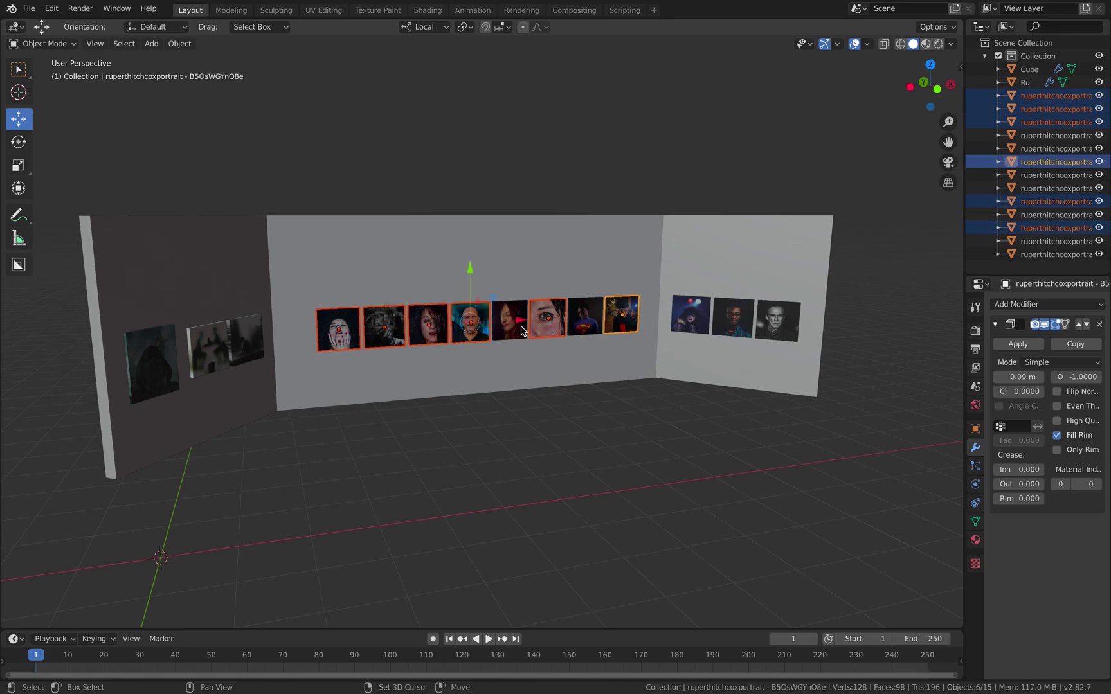
left_click(522, 330, "shift")
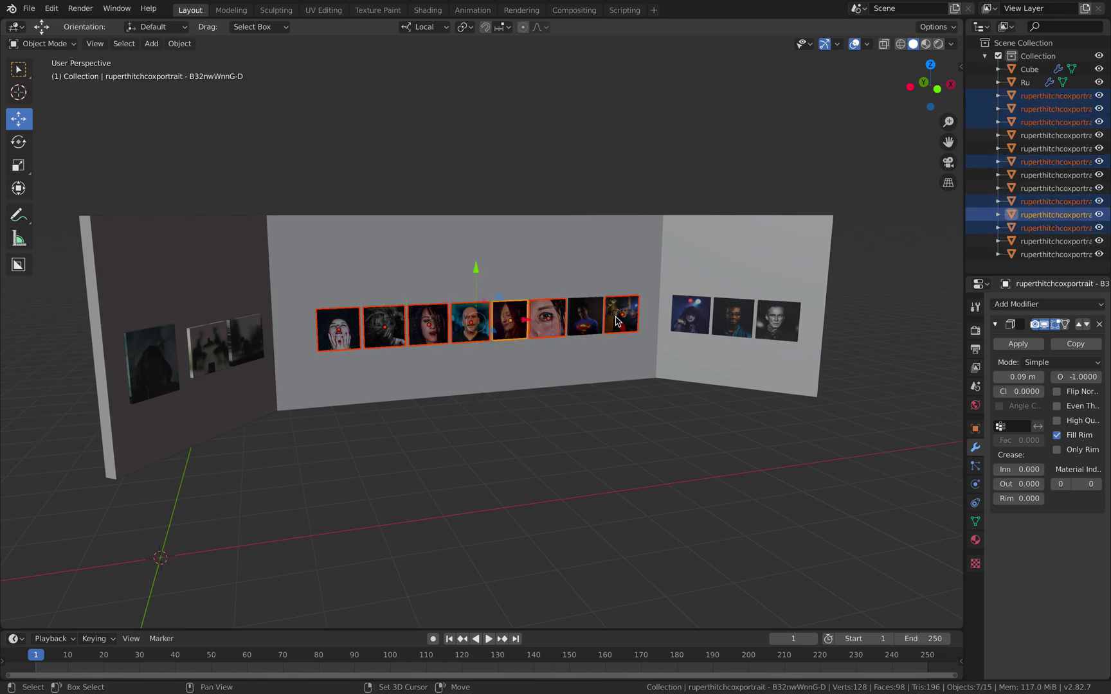
left_click(582, 318, "shift")
middle_click_drag(581, 384, 542, 328)
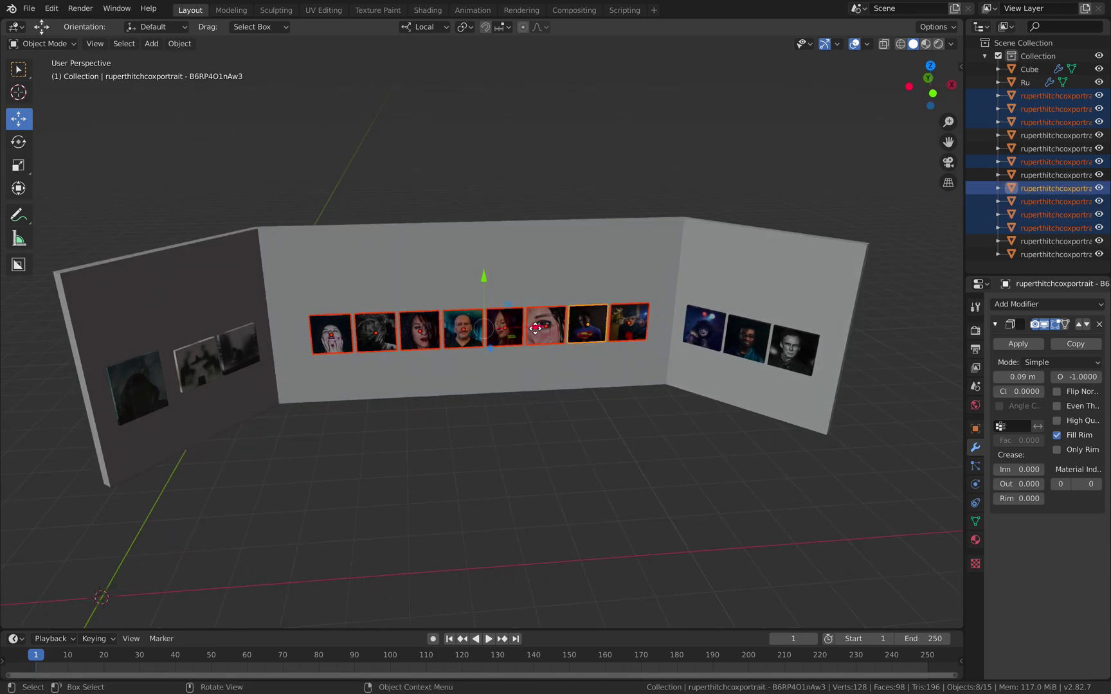
left_click_drag(535, 328, 527, 327)
left_click(539, 159)
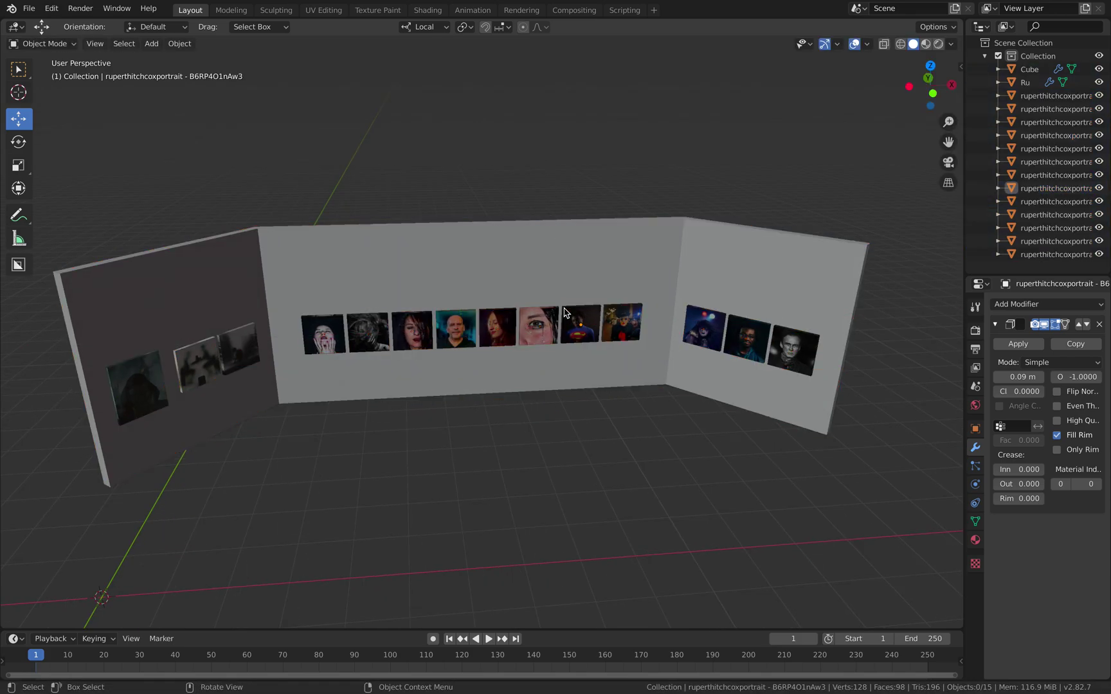
- Check the rearranged gallery from a wider angle and save the file again
middle_click_drag(564, 313, 531, 305)
scroll(518, 272, "down", 2)
key("ctrl+s")
- Select every object and export the scene to the Desktop as glTF Binary (.glb) file ar_ru_001 with Apply Modifiers enabled
left_click(531, 306)
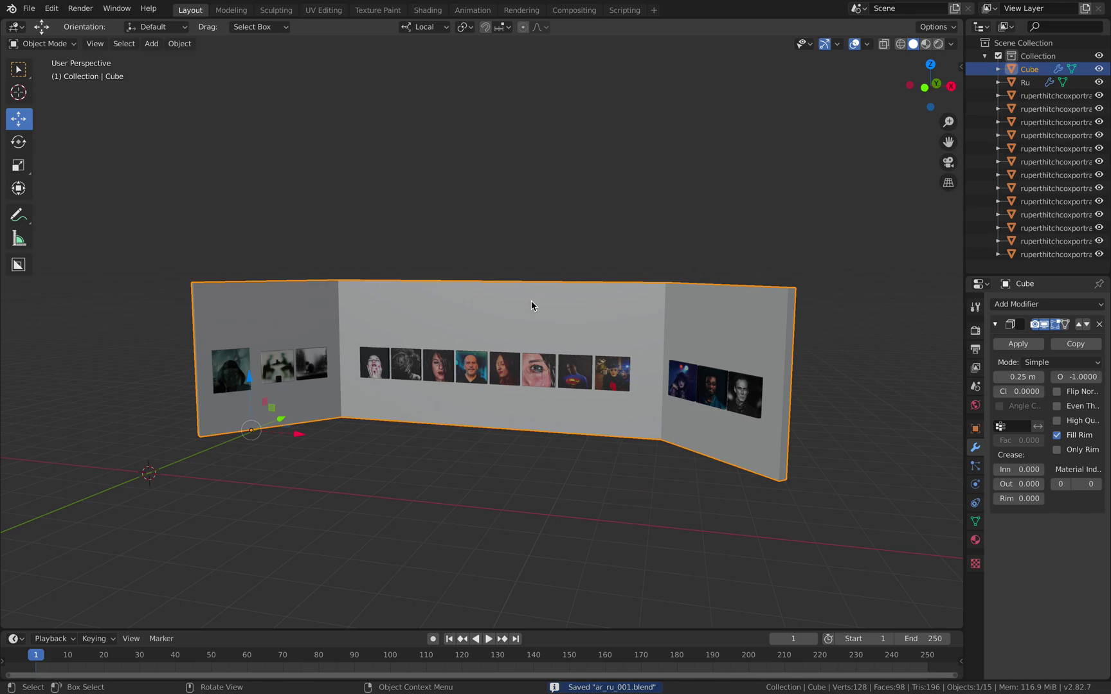
key("a")
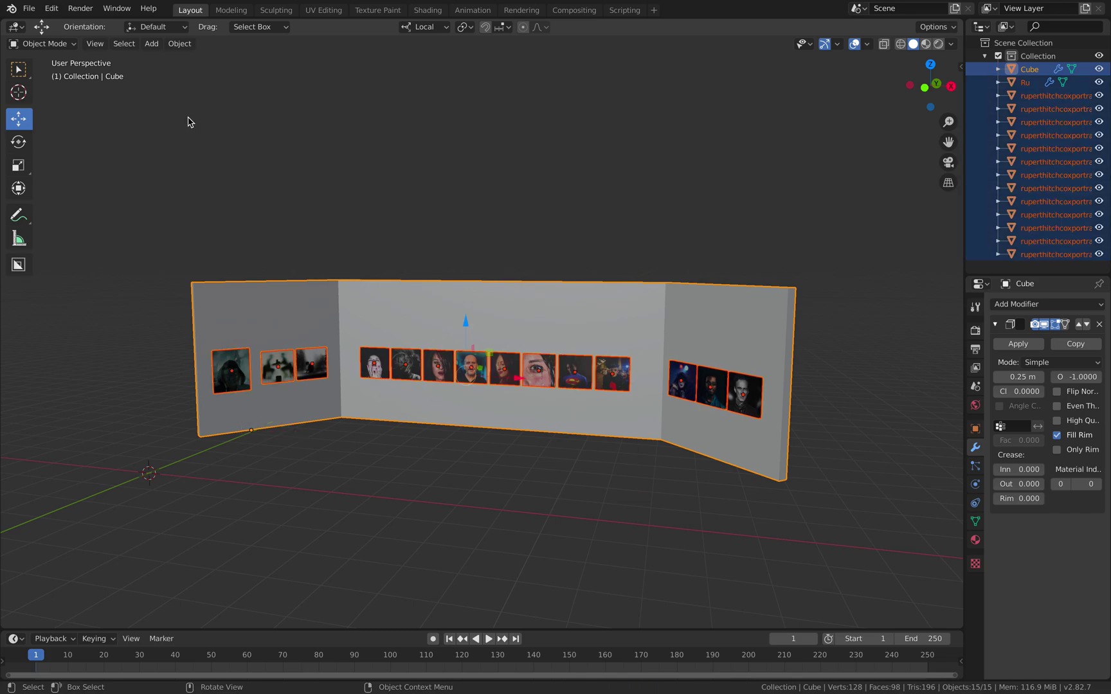
left_click(29, 8)
mouse_move(105, 200)
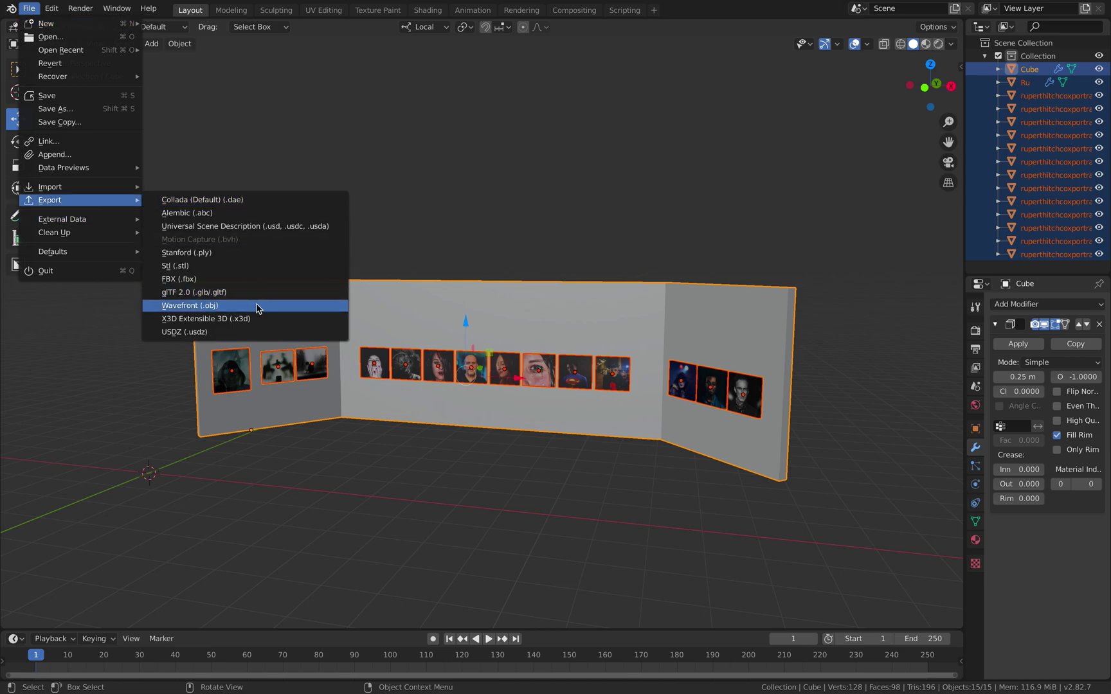
left_click(230, 292)
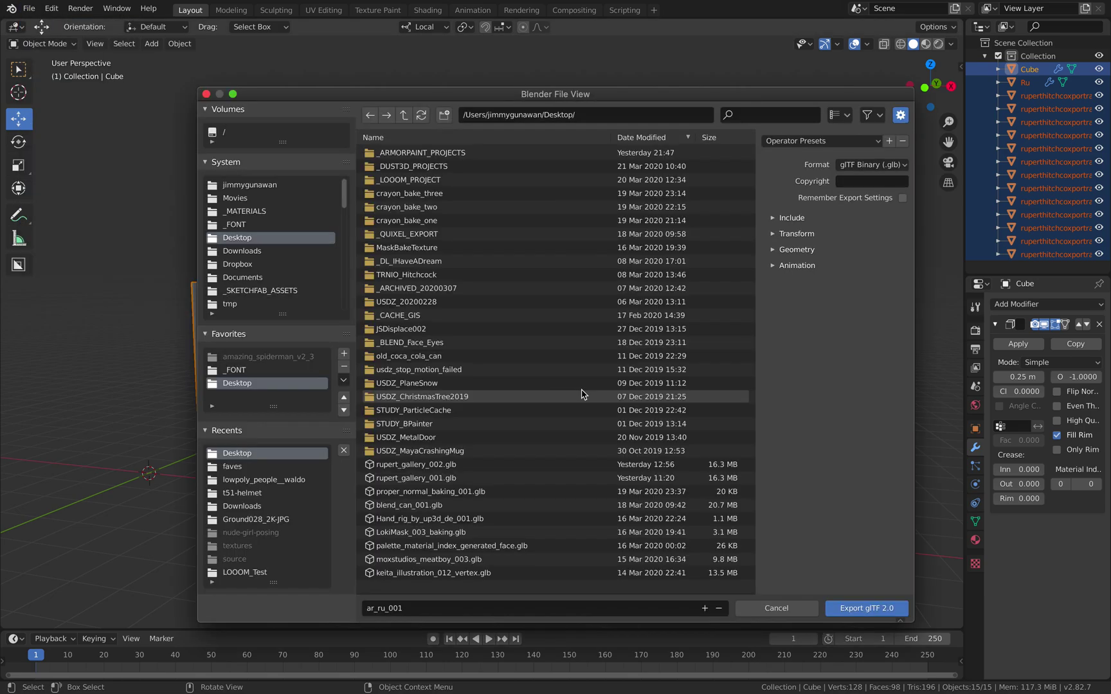
left_click(797, 249)
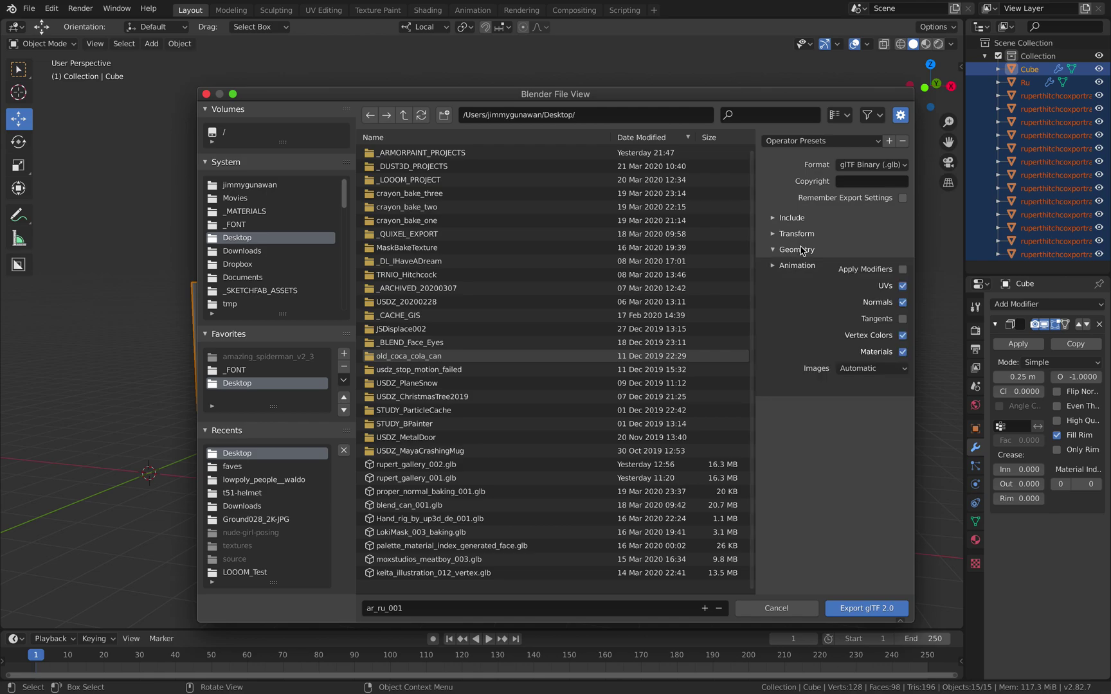
left_click(792, 218)
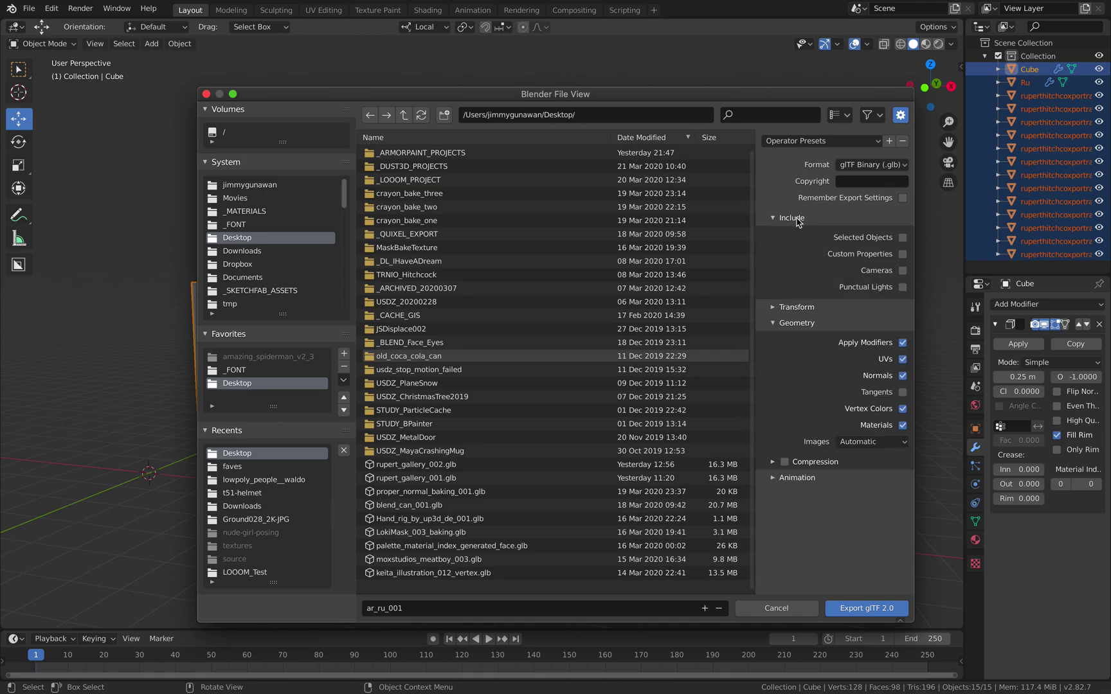
left_click(862, 608)
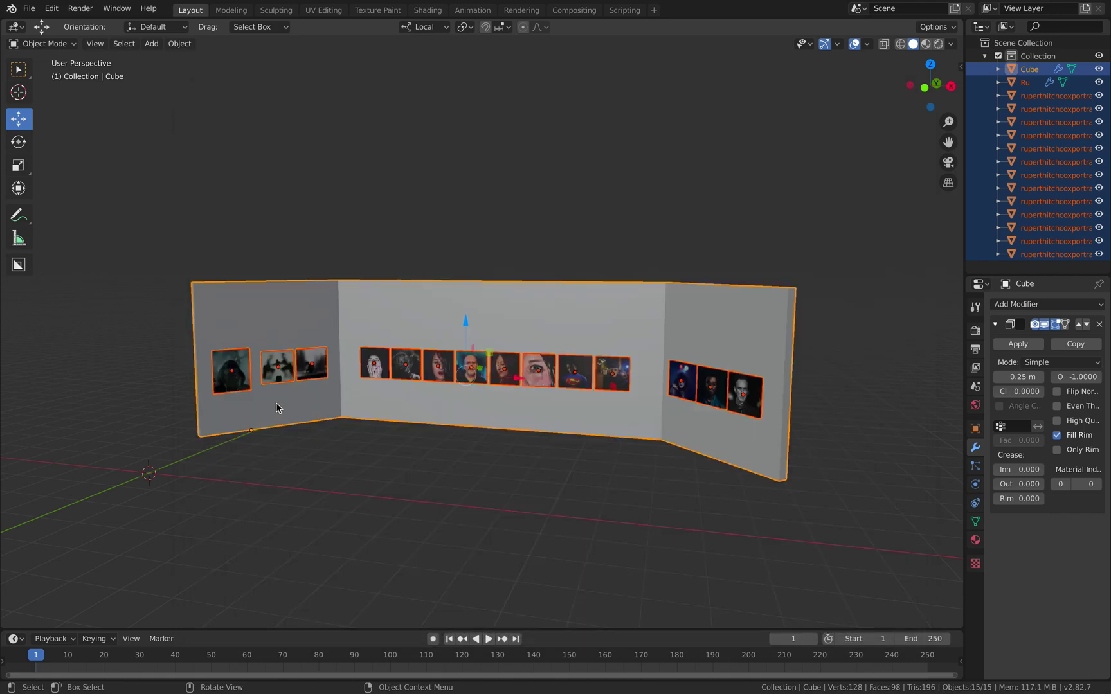
- Switch to Finder, open Reality Converter, and show the Desktop folder's files sorted by date modified
middle_click_drag(276, 407, 470, 363)
key("ctrl+Left")
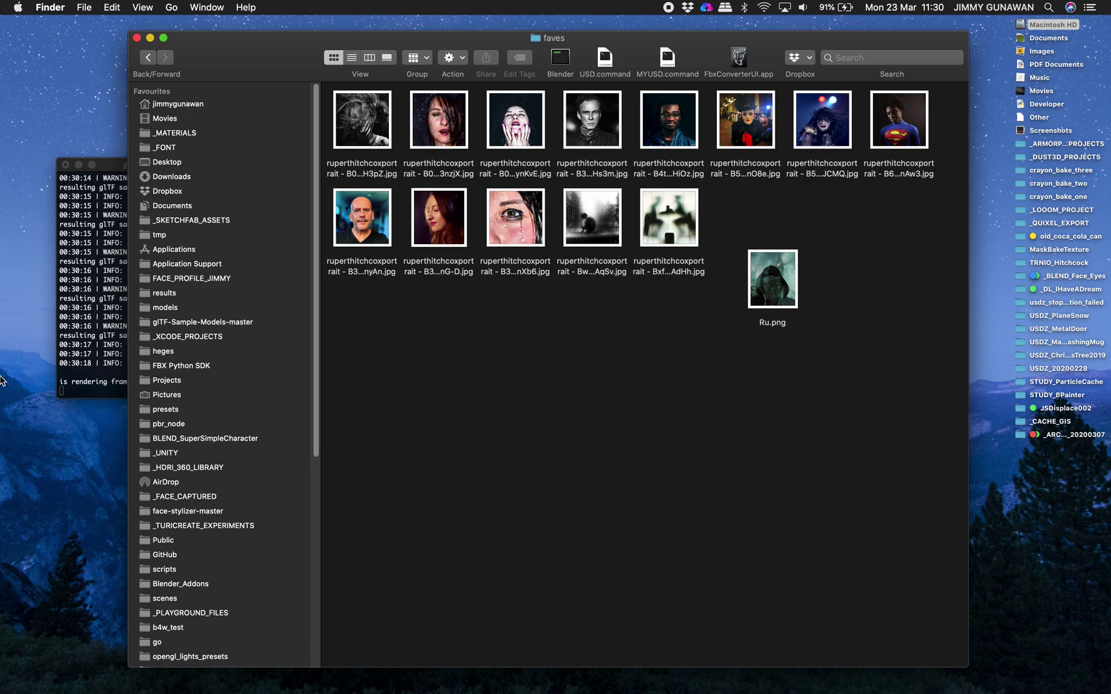
mouse_move(2, 379)
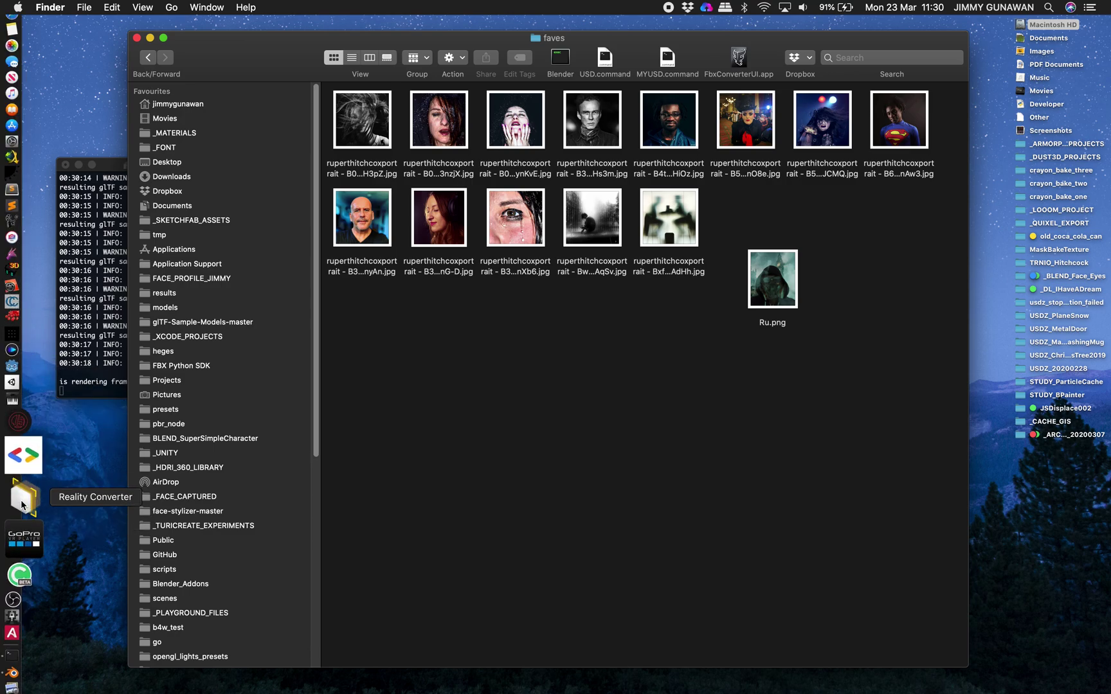
left_click_drag(514, 39, 632, 39)
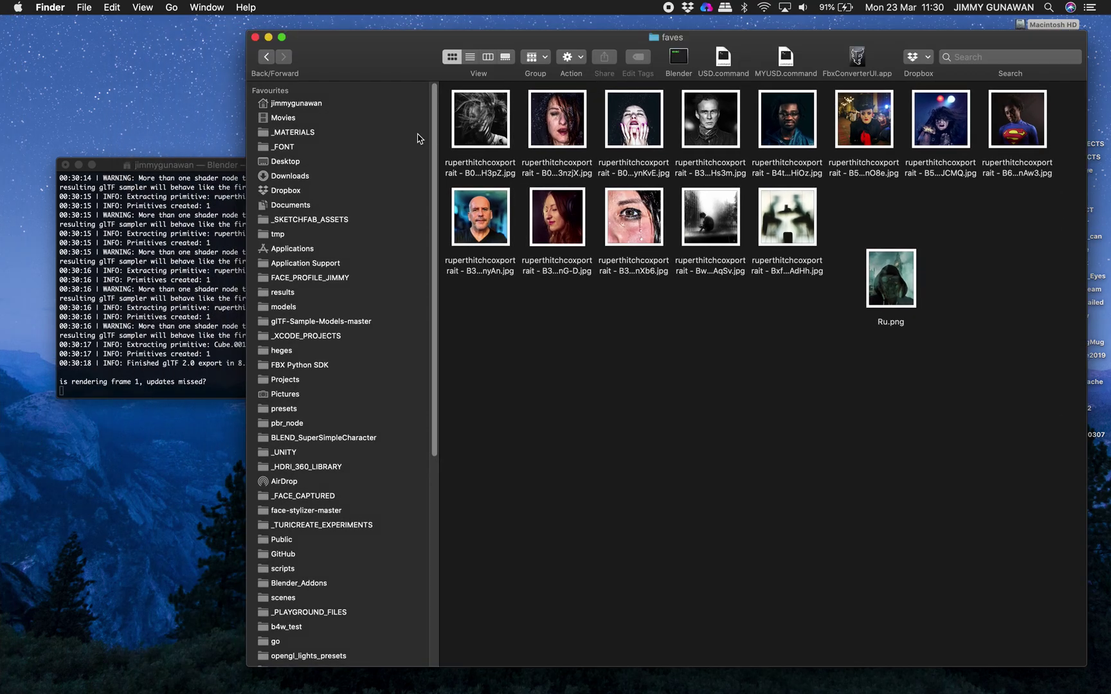
left_click(362, 162)
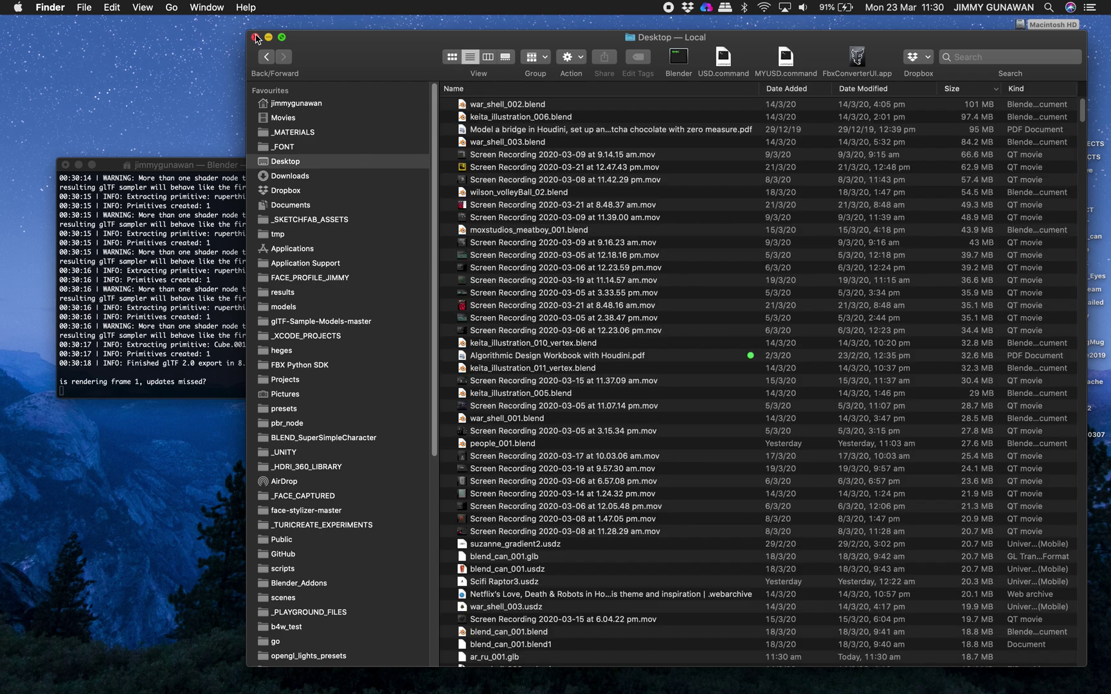
left_click(281, 39)
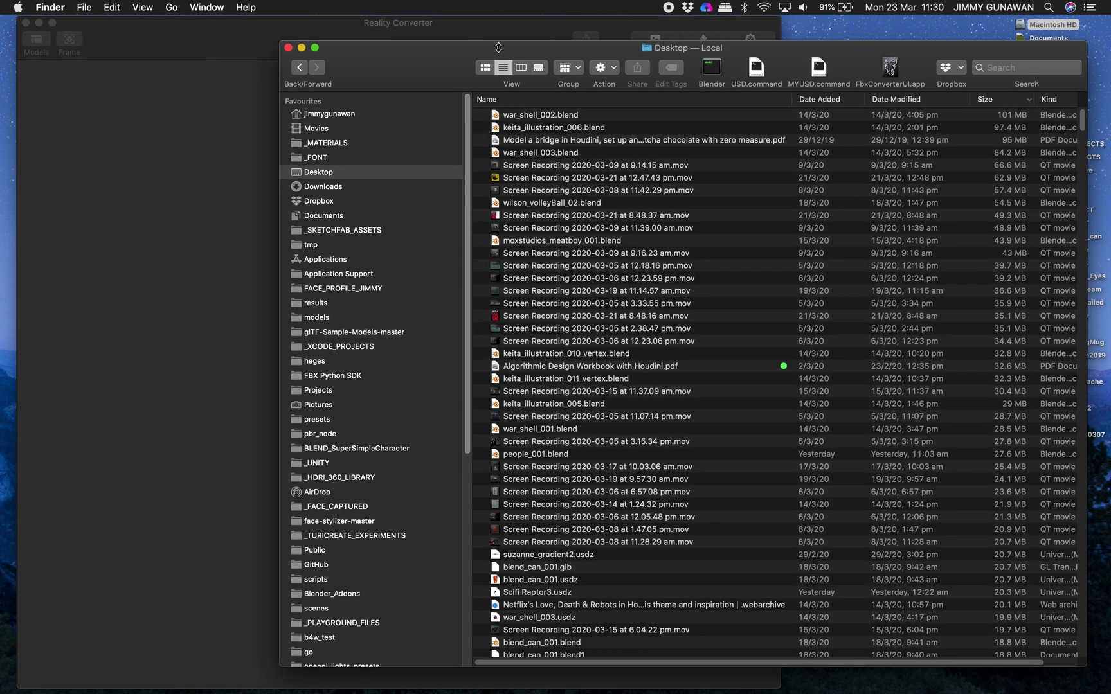
left_click(893, 100)
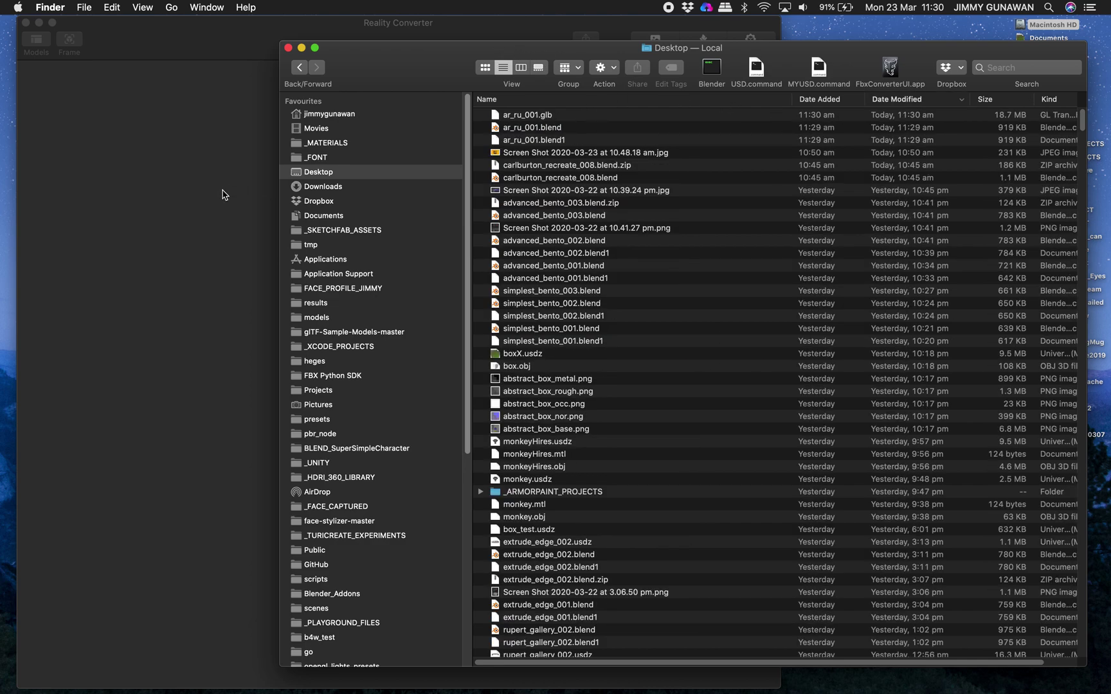
- Load the exported ar_ru_001.glb file from the Desktop into Reality Converter
left_click_drag(222, 190, 223, 195)
left_click_drag(421, 65, 472, 63)
left_click(309, 29)
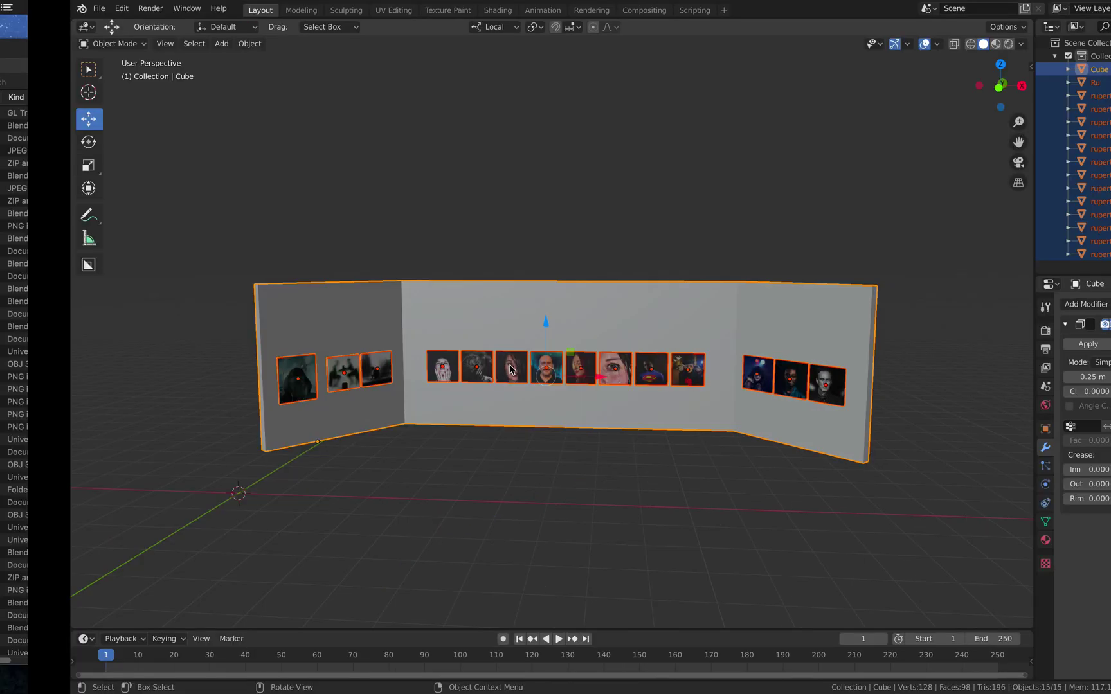
middle_click_drag(576, 257, 574, 252)
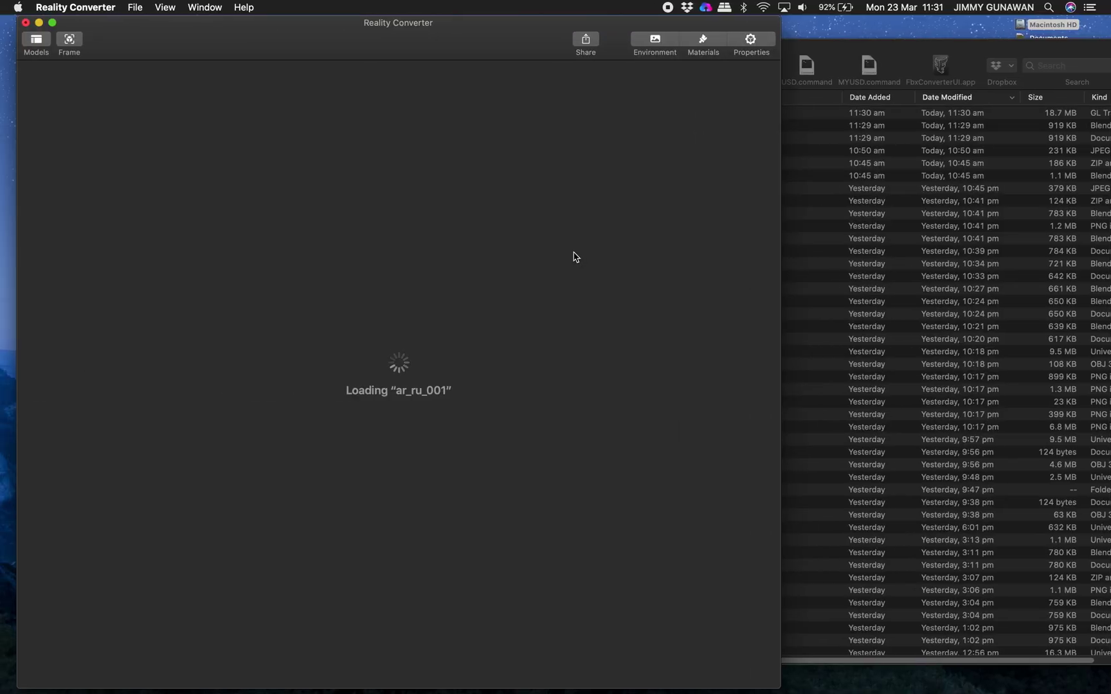
- Check the file size of ar_ru_001.glb in the Desktop folder, narrowing the file name column
left_click(823, 64)
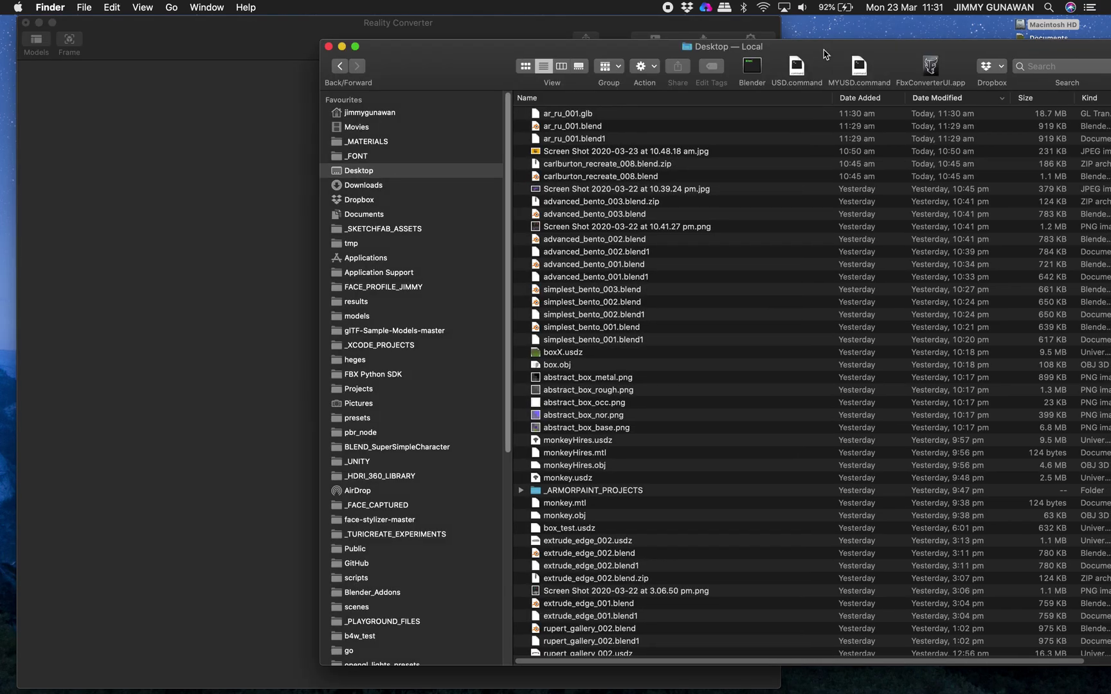
left_click_drag(821, 56, 779, 62)
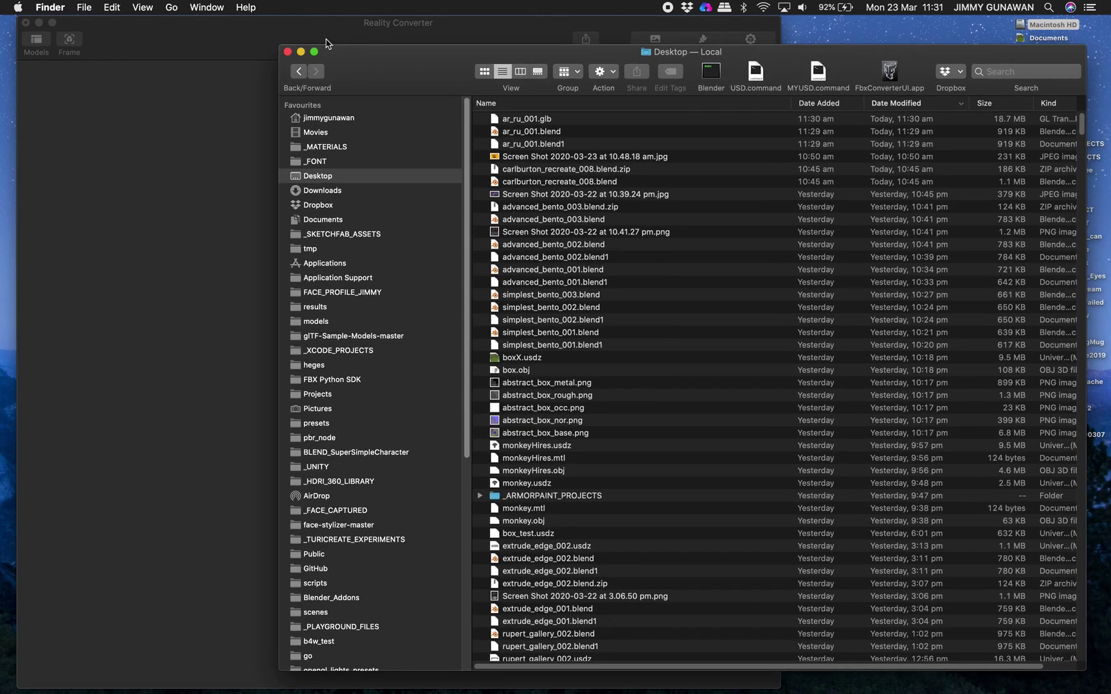
left_click_drag(303, 64, 362, 80)
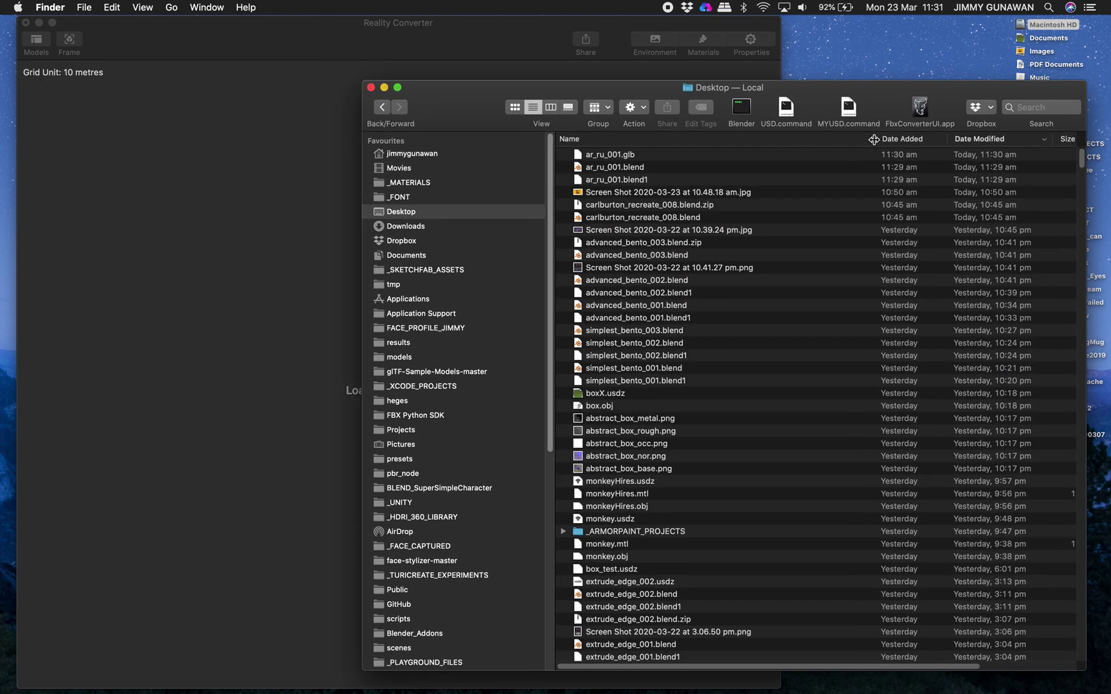
left_click_drag(874, 139, 812, 138)
left_click(645, 157)
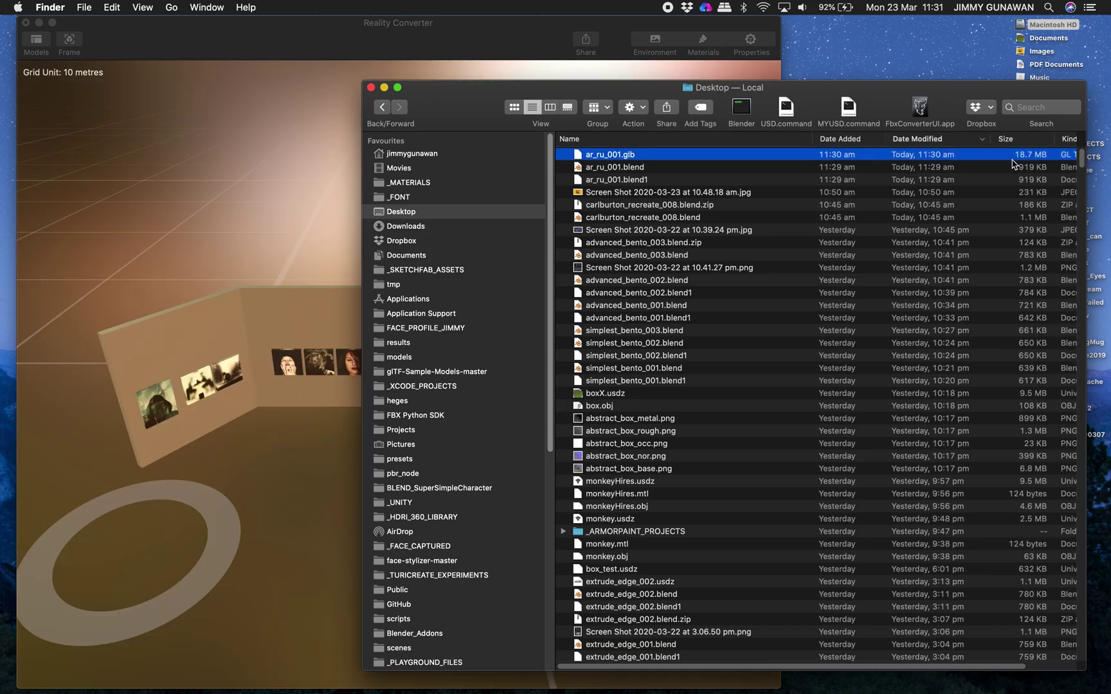
- Inspect the loaded gallery in Reality Converter from several angles, including its position relative to the grid origin
left_click(276, 212)
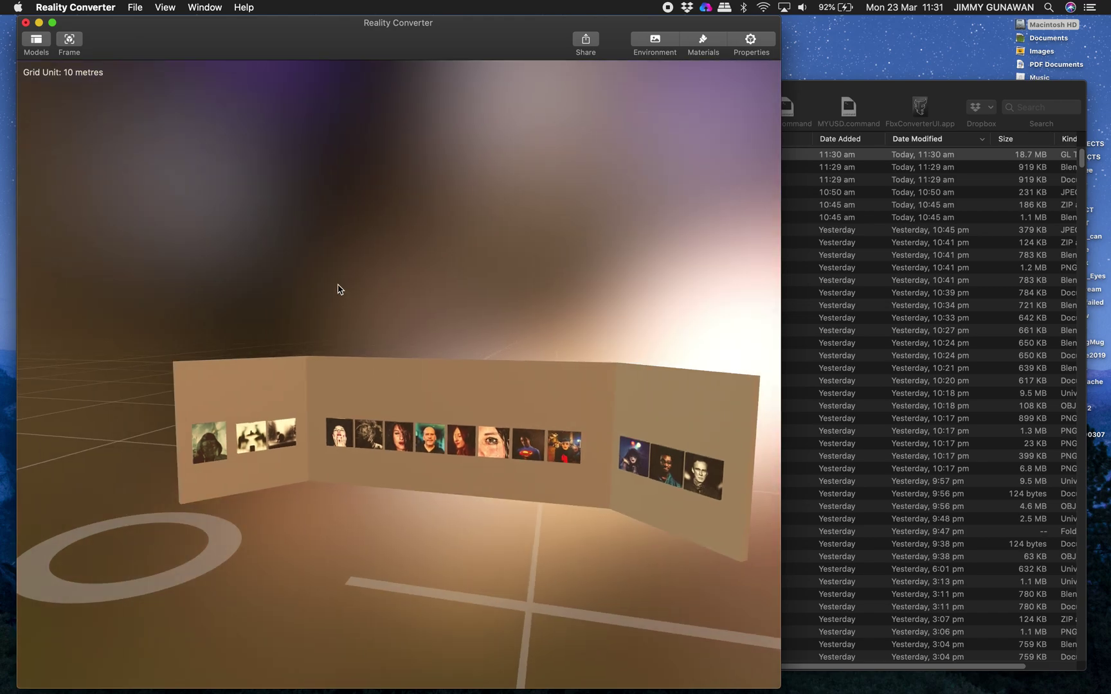
left_click_drag(333, 291, 426, 293)
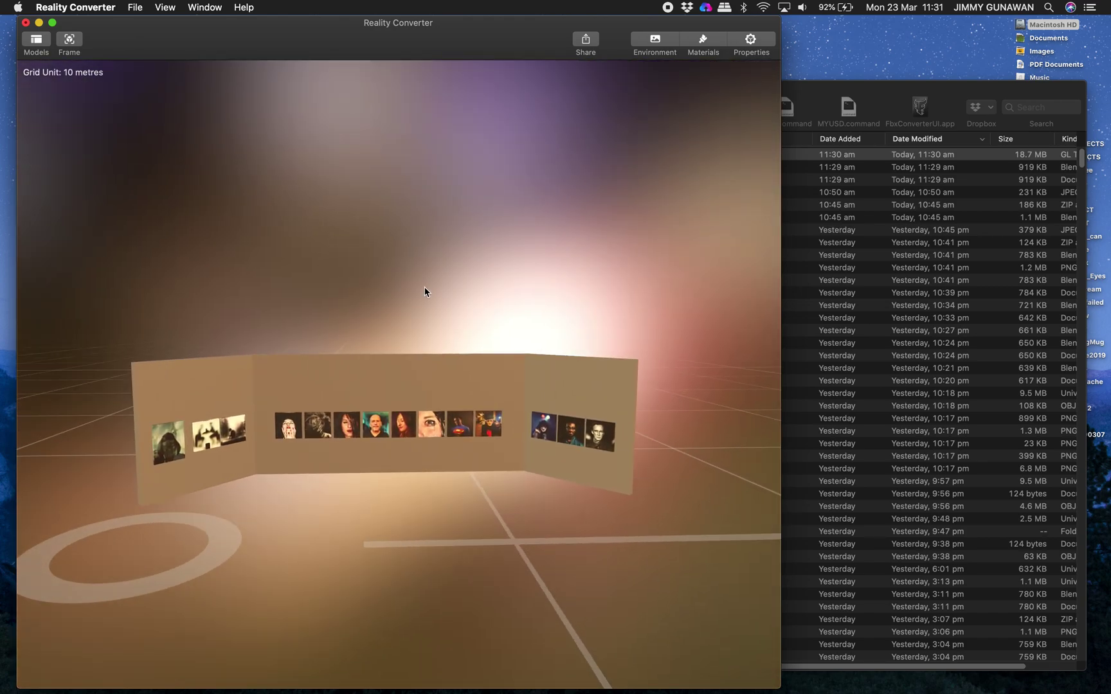
left_click_drag(294, 385, 234, 455)
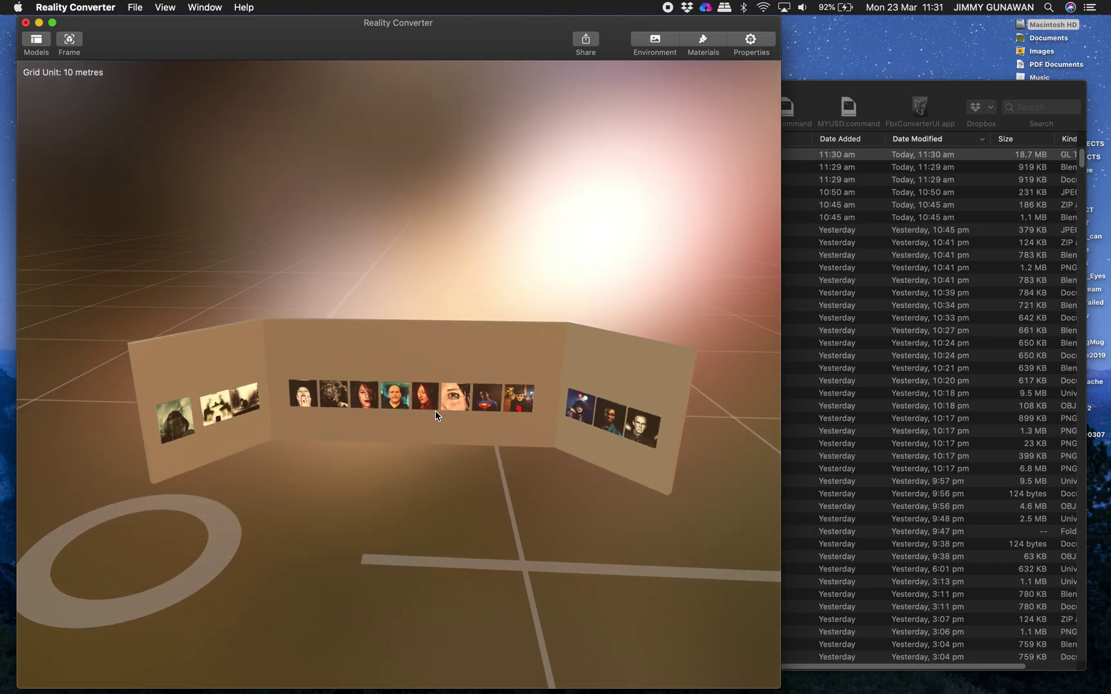
- Switch to Blender and move all gallery objects in the top view about 7 m along -X and 6 m along -Y, around the world origin
key("ctrl+Right")
middle_click_drag(480, 436, 498, 434)
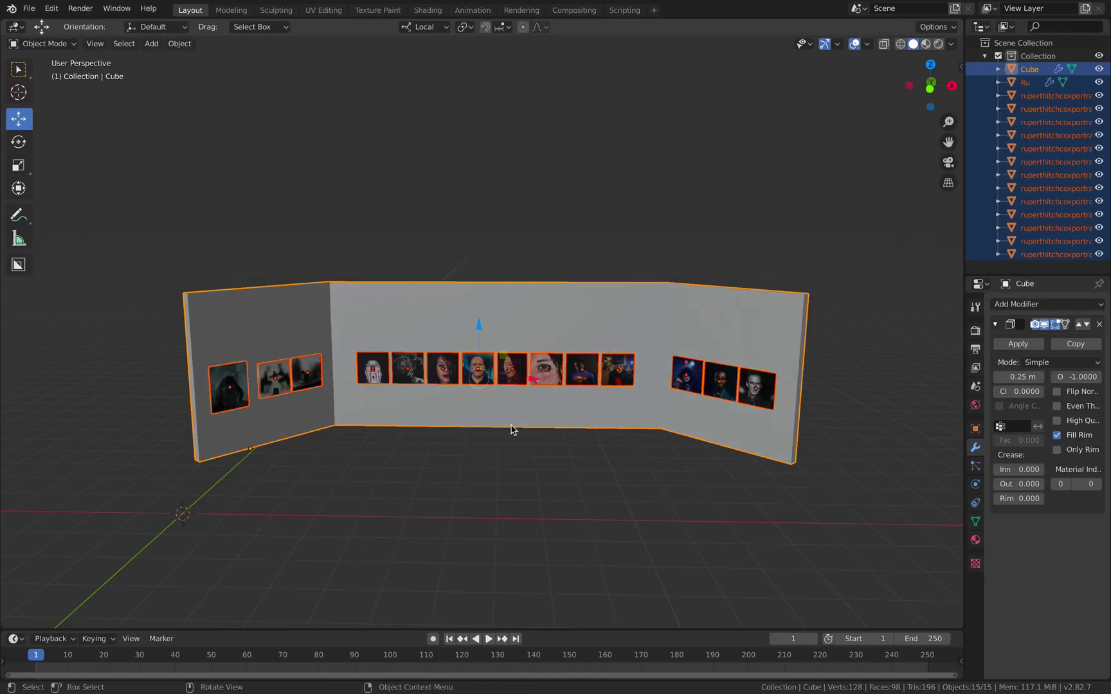
scroll(518, 444, "down", 3)
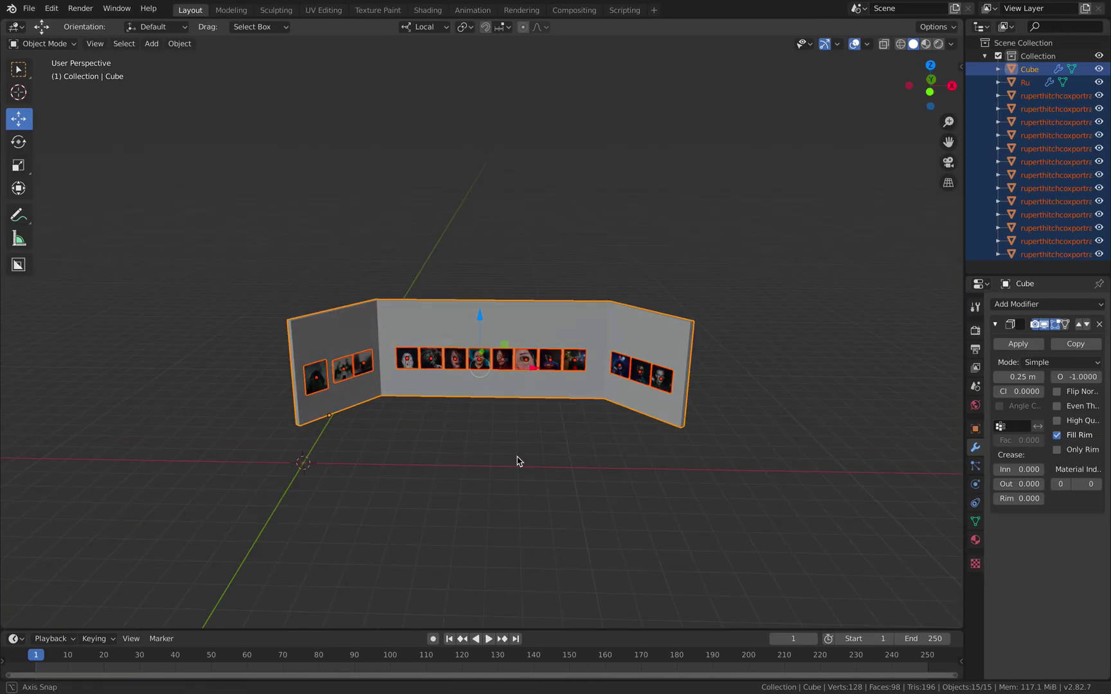
left_click_drag(929, 91, 933, 78)
left_click(932, 79)
left_click(930, 65)
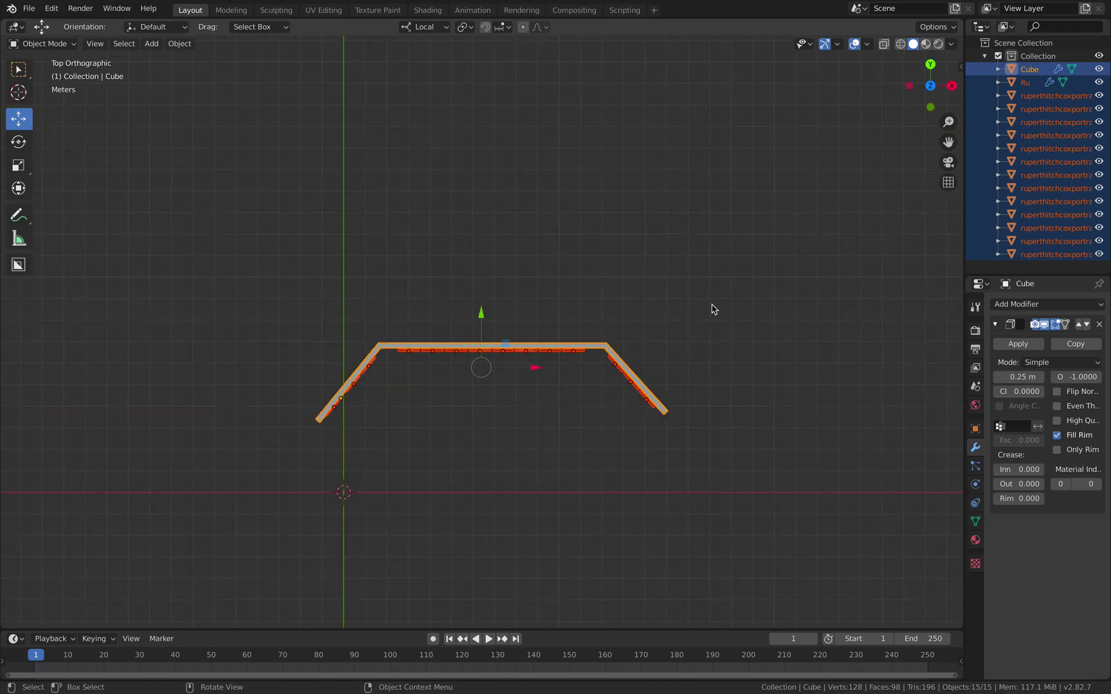
key("alt+a")
key("a")
key("g")
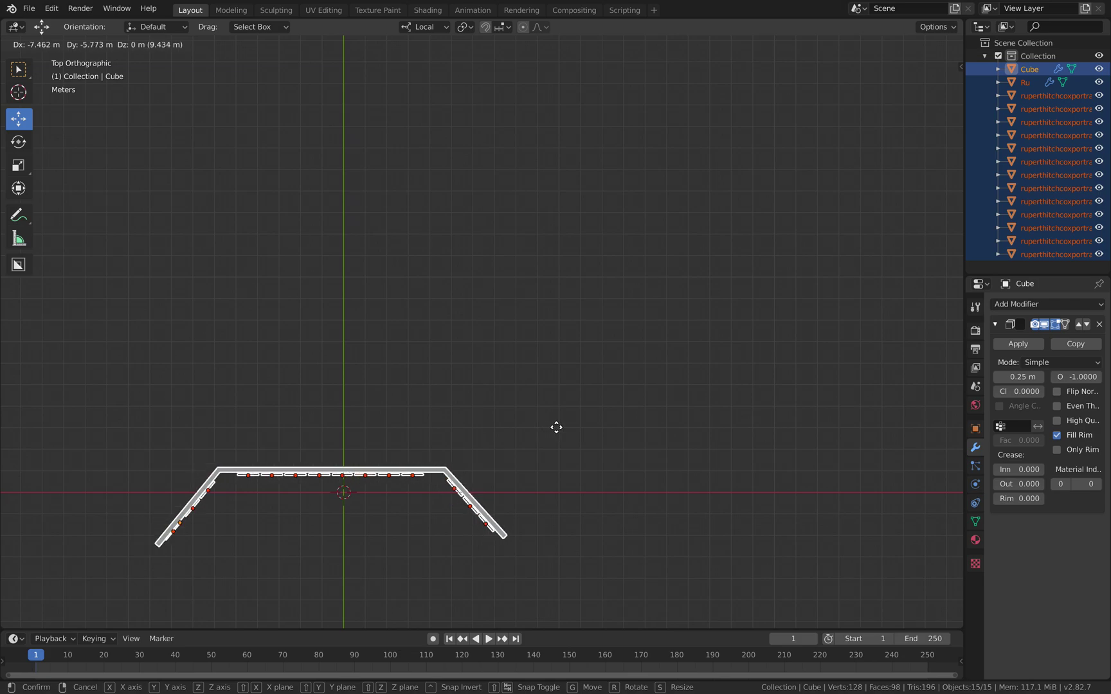
left_click(563, 427)
middle_click_drag(450, 448, 566, 321)
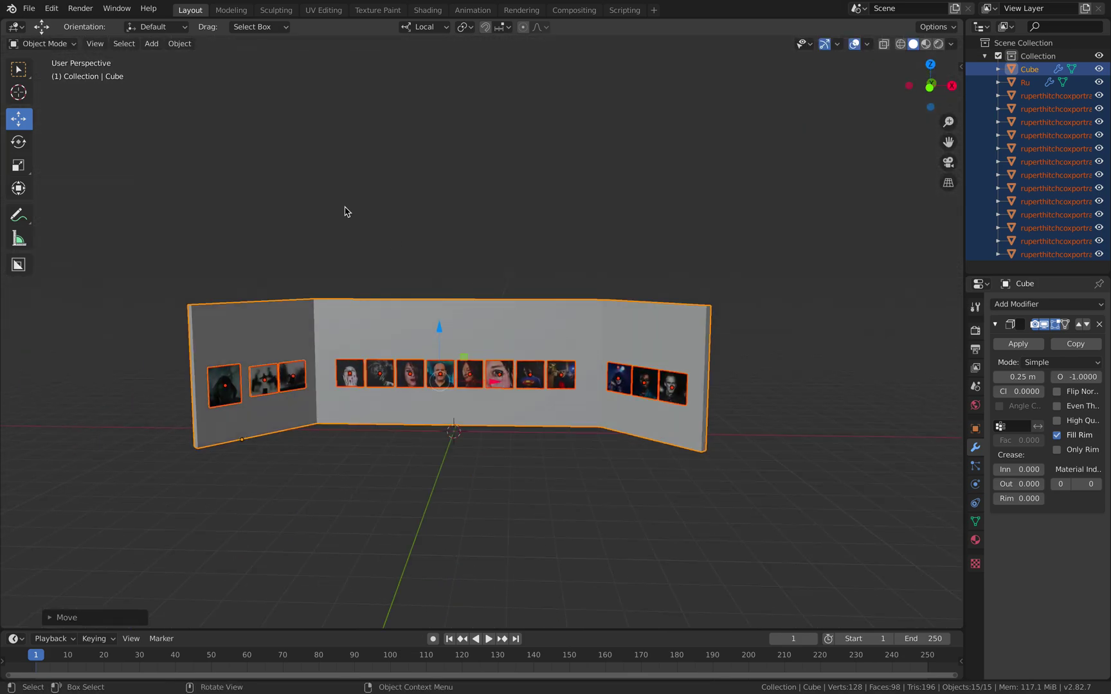
- Save the scene and re-export it to the Desktop as glTF Binary (.glb), overwriting ar_ru_001.glb
left_click(32, 10)
left_click(53, 95)
left_click(34, 11)
mouse_move(69, 199)
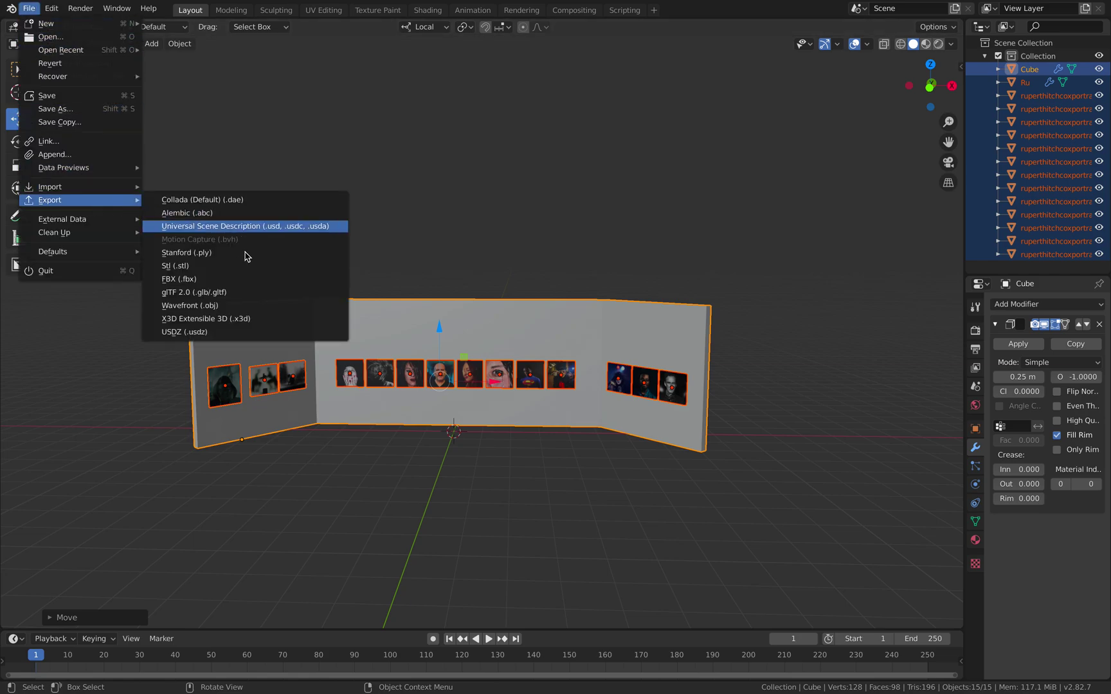
left_click(243, 292)
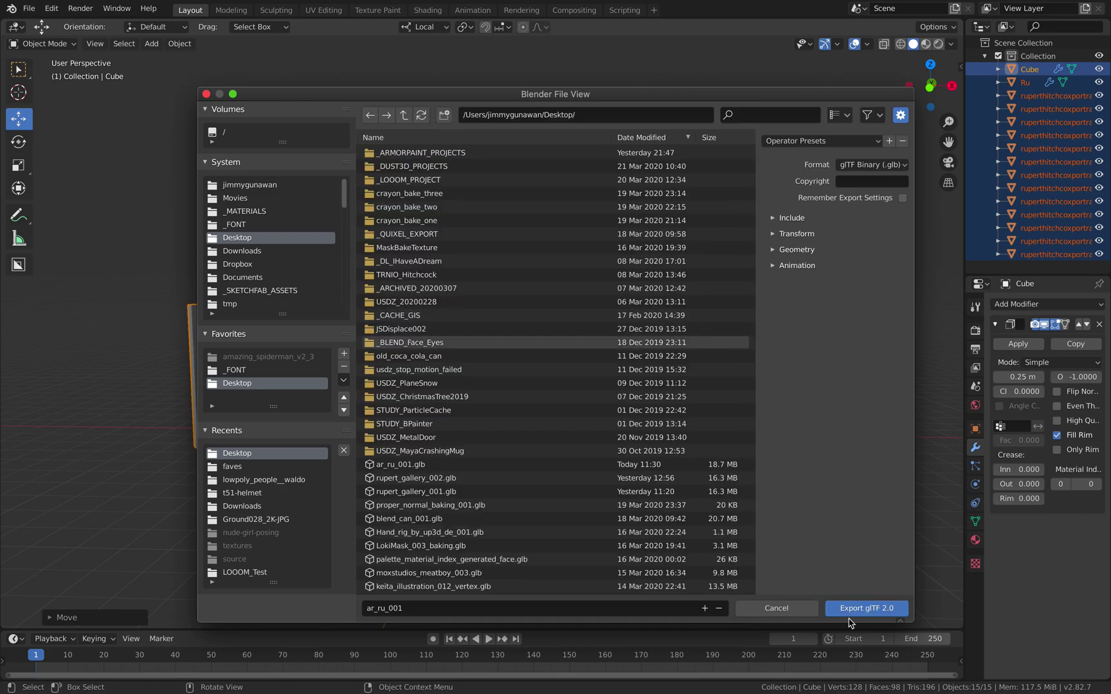
left_click(850, 609)
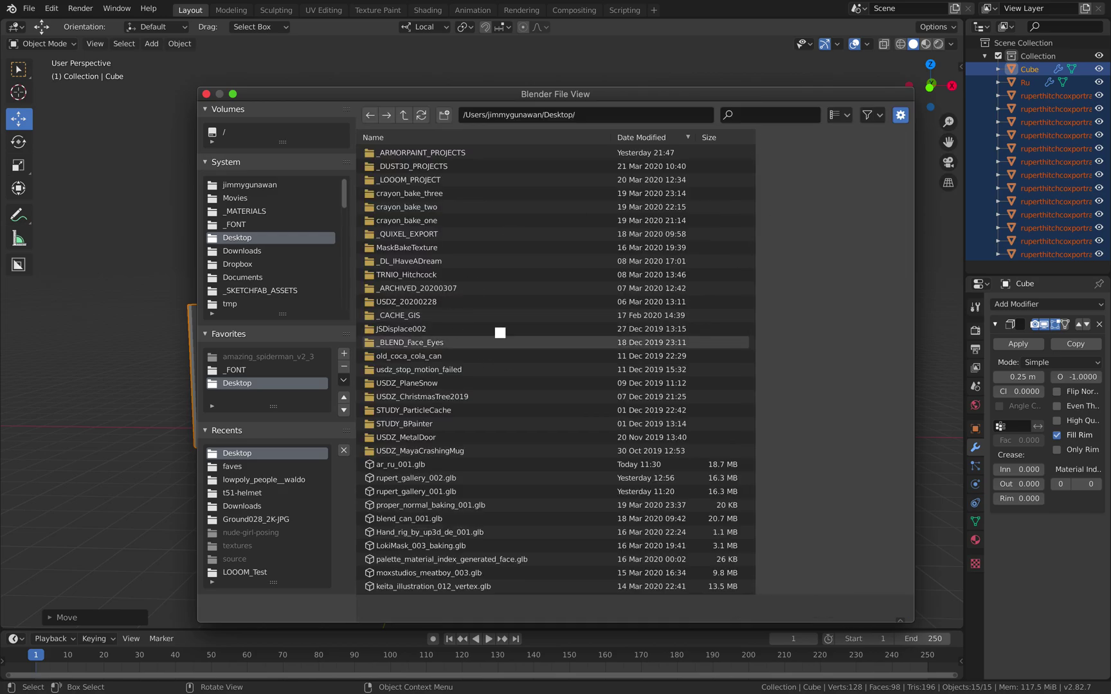
- Switch to Reality Converter, browse the preview environments, and choose the bright blue-sky one with the low central sun
key("ctrl+Left")
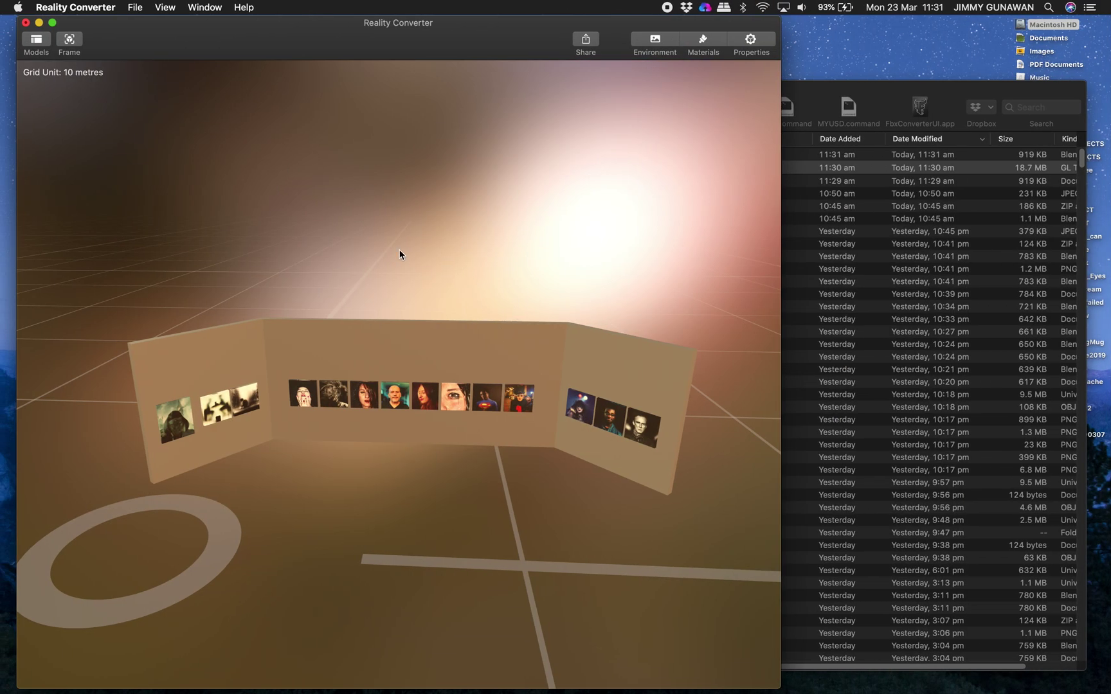
left_click_drag(409, 263, 418, 234)
left_click(655, 44)
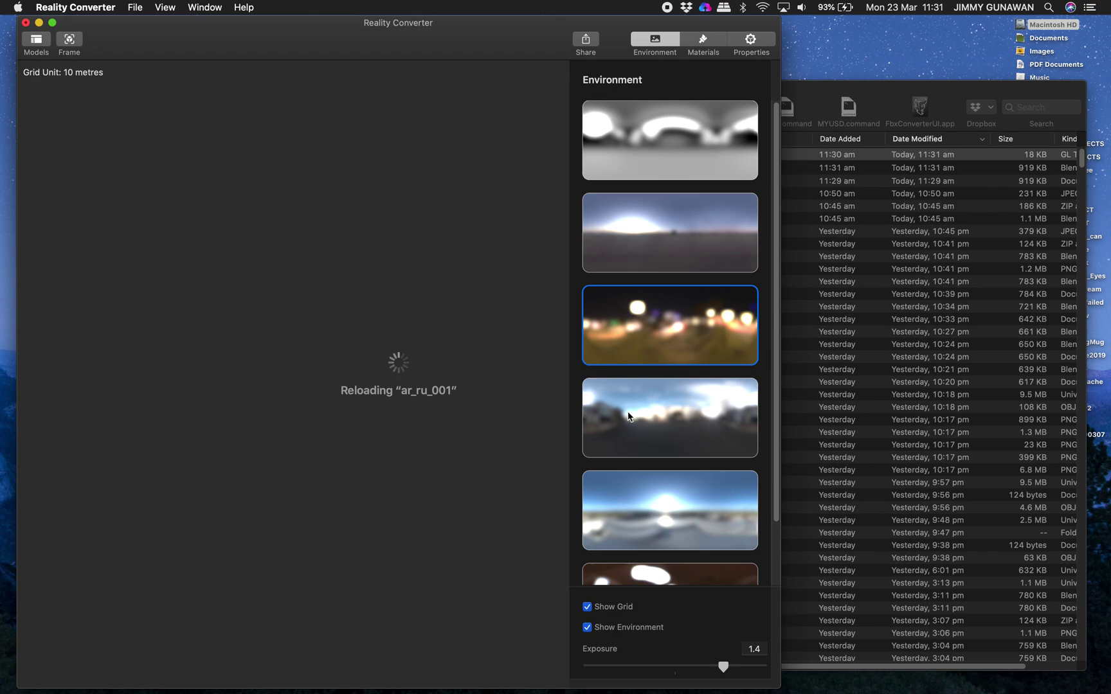
scroll(769, 379, "down", 3)
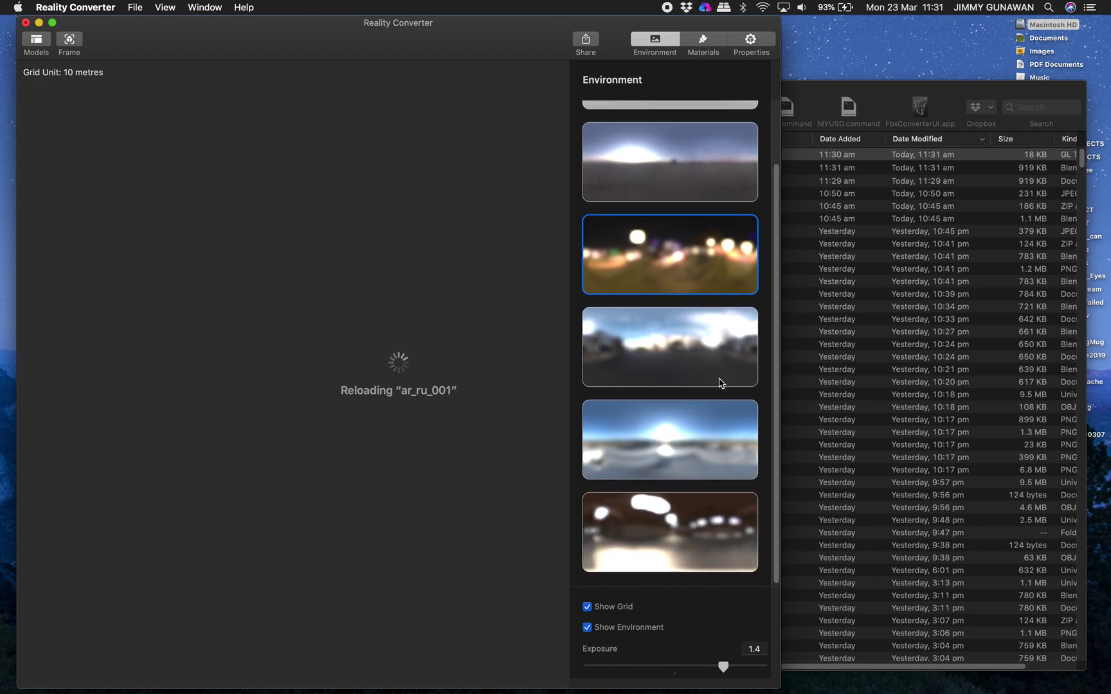
left_click(636, 455)
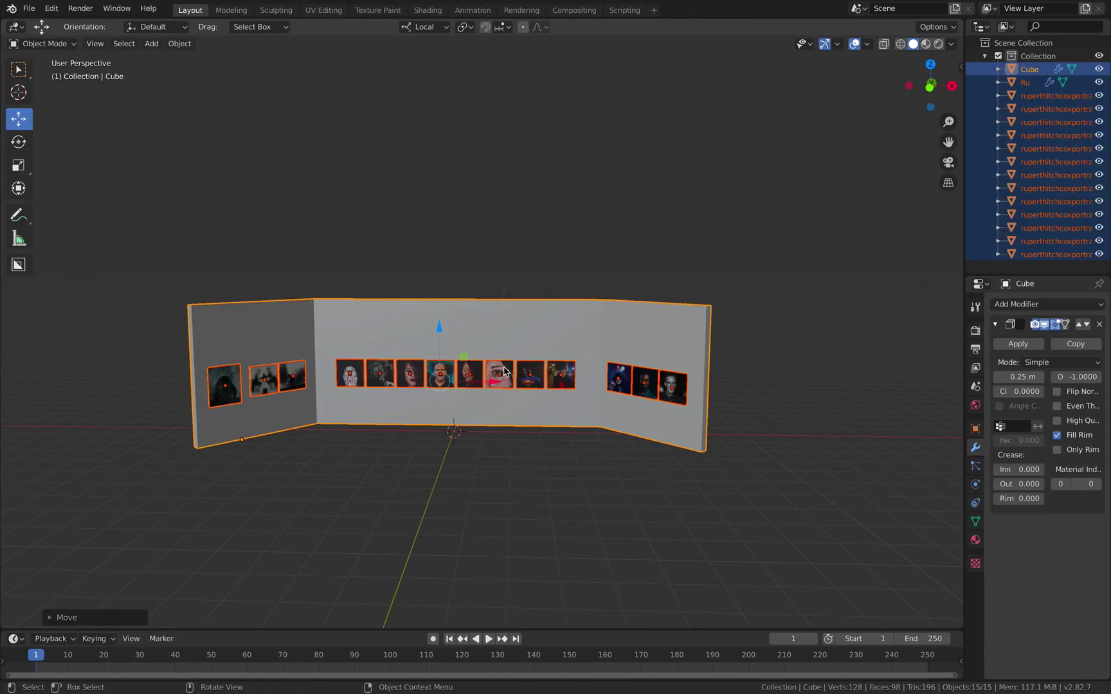
- Switch to Blender, display the gallery in Rendered shading, and deselect all objects
scroll(534, 346, "up", 4)
scroll(540, 342, "down", 3)
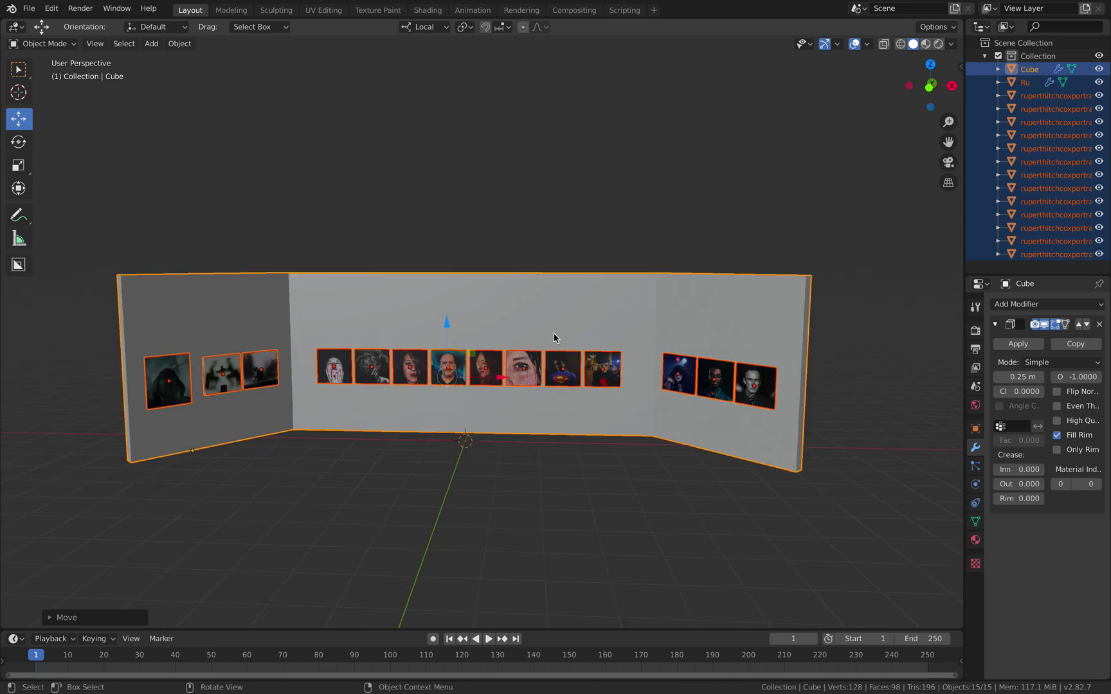
middle_click_drag(553, 333, 542, 340)
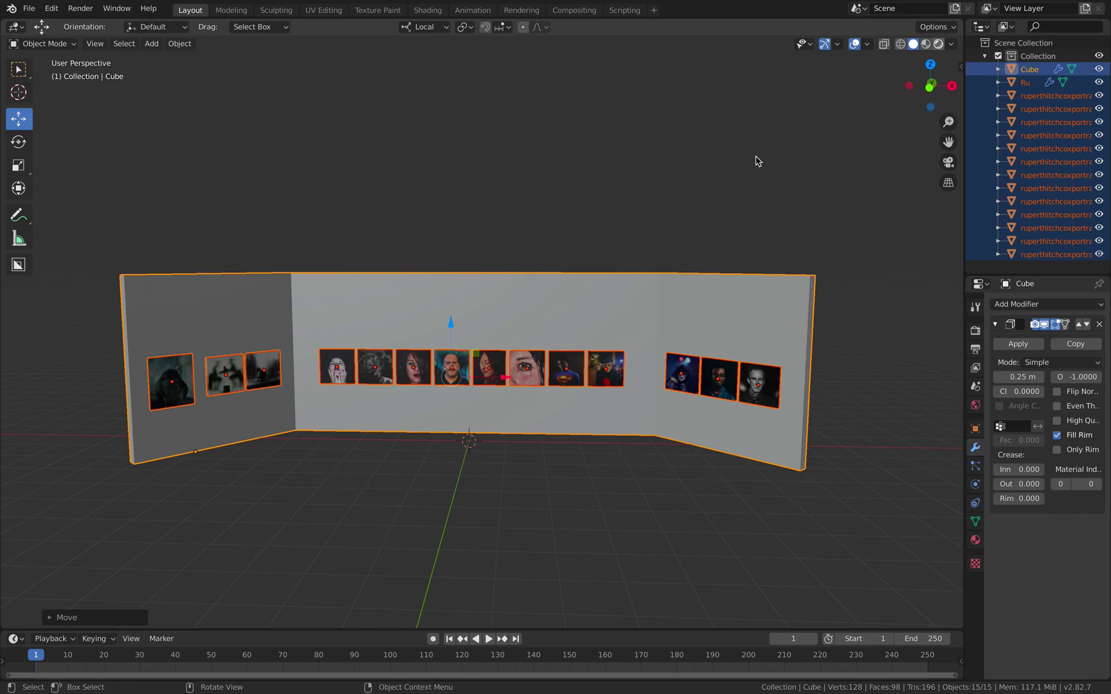
key("z")
key("8")
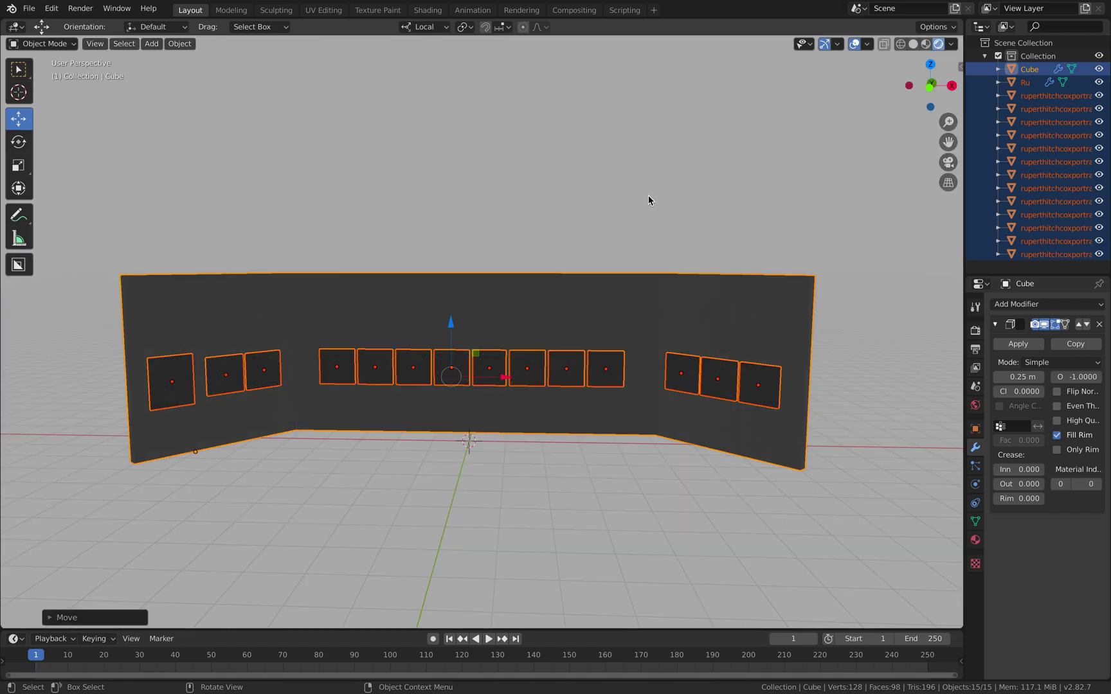
key("alt+a")
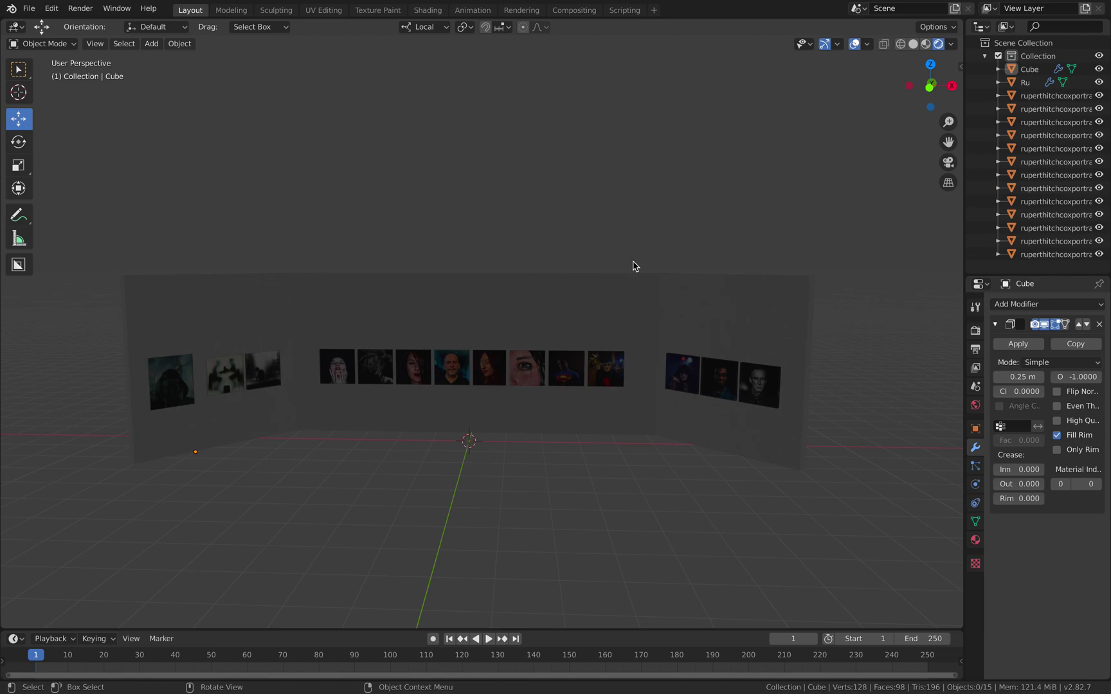
- Add a Sun light at the world origin and rotate it freely to about 61°, 20°, -35° to light the walls
key("shift+a")
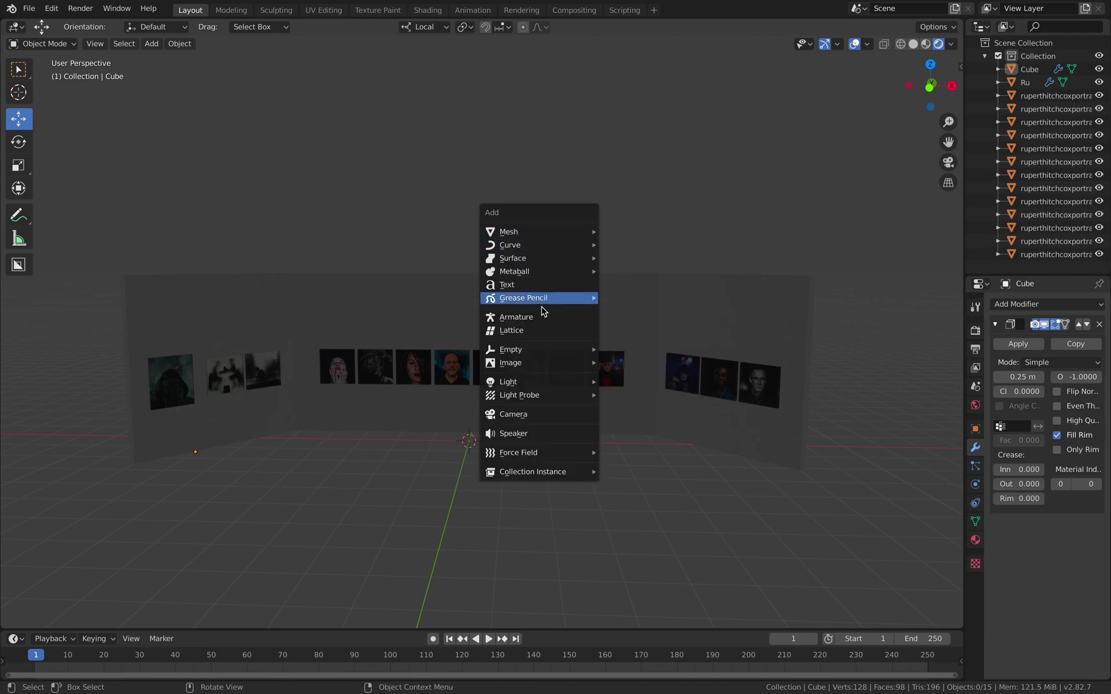
mouse_move(546, 381)
left_click(666, 397)
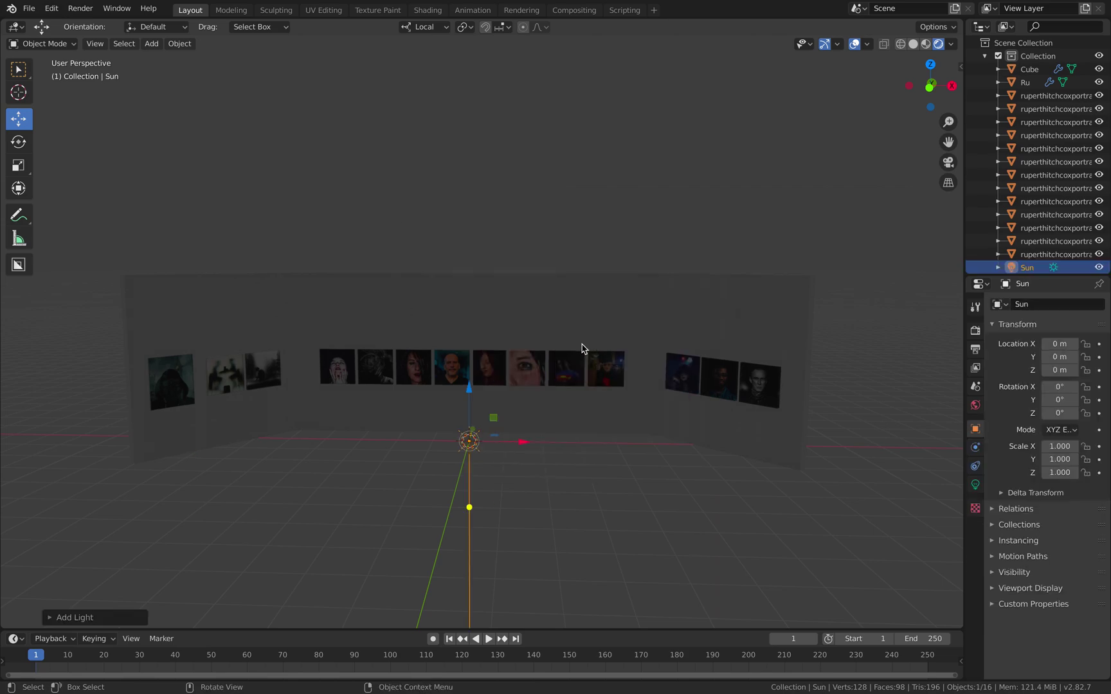
key("r")
key("r")
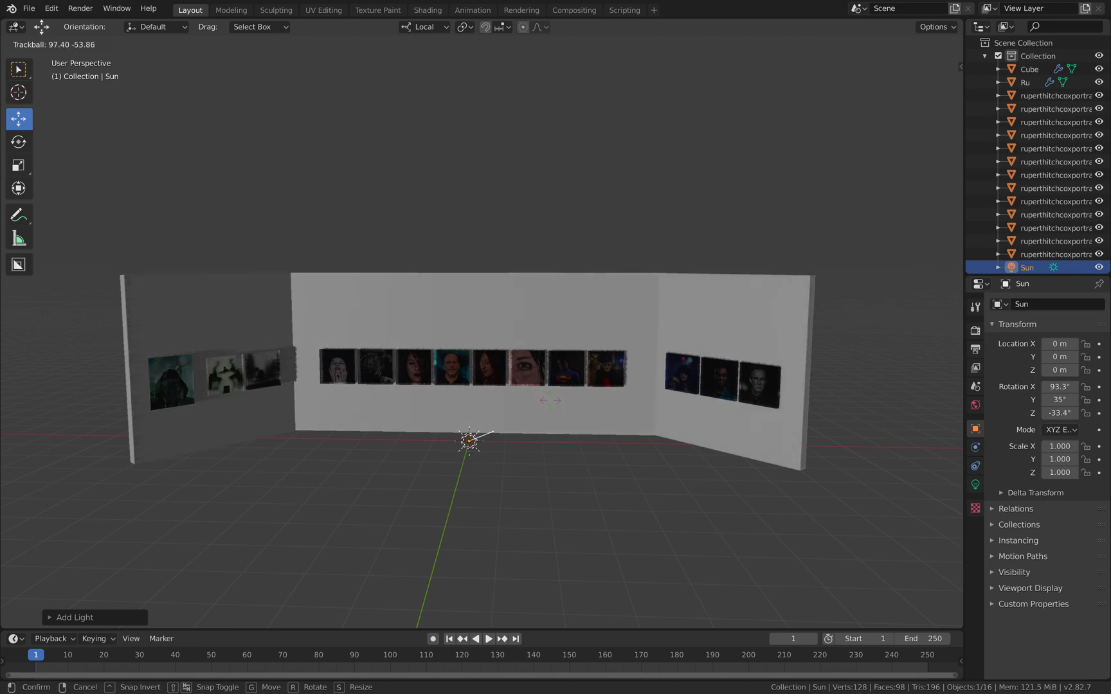
left_click(568, 378)
- Move the sun freely to about -1.93, -0.41, 3.13 m and rotate it to about 45°, 26°, -49°
middle_click_drag(568, 378, 464, 320)
key("g")
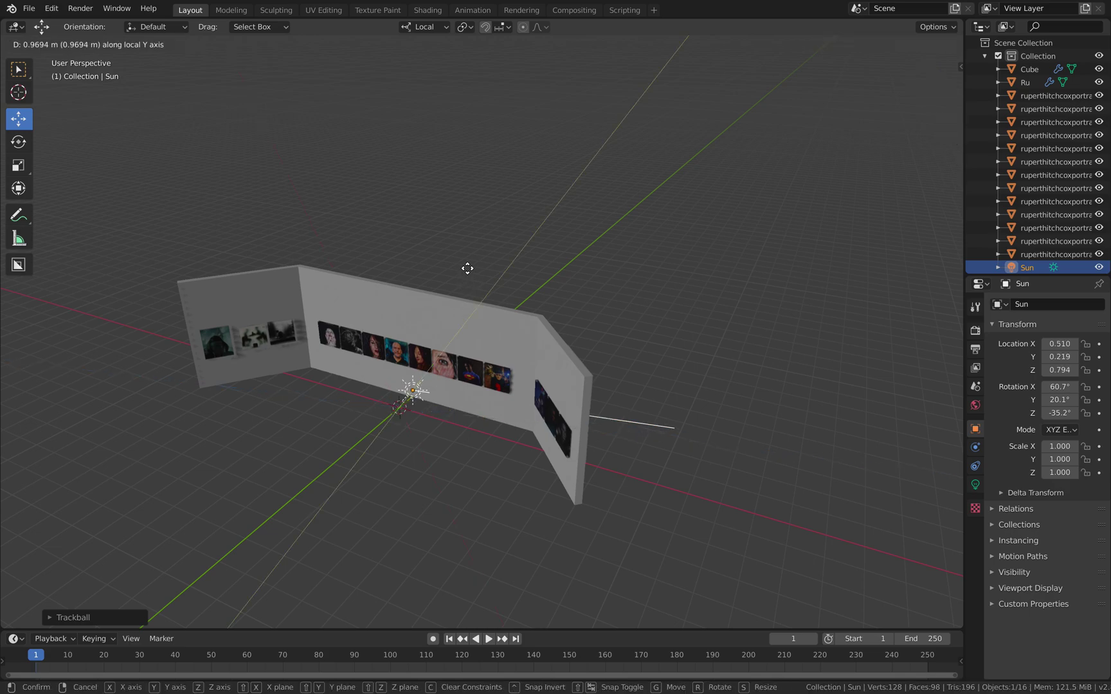
left_click(508, 256)
key("r")
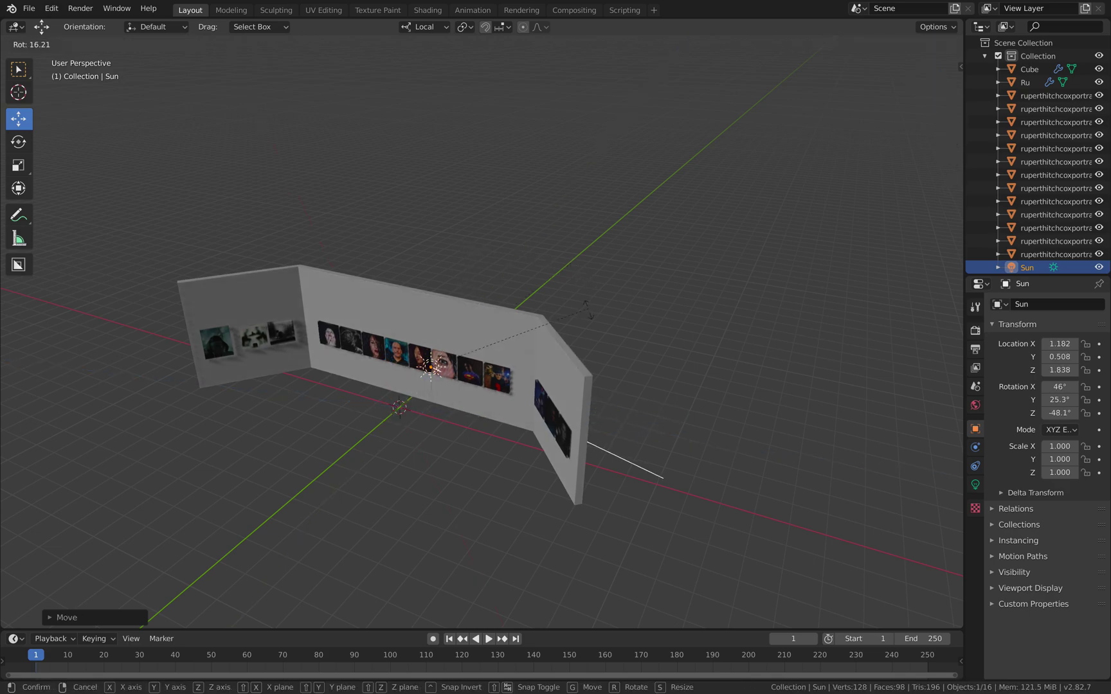
key("g")
left_click(505, 275)
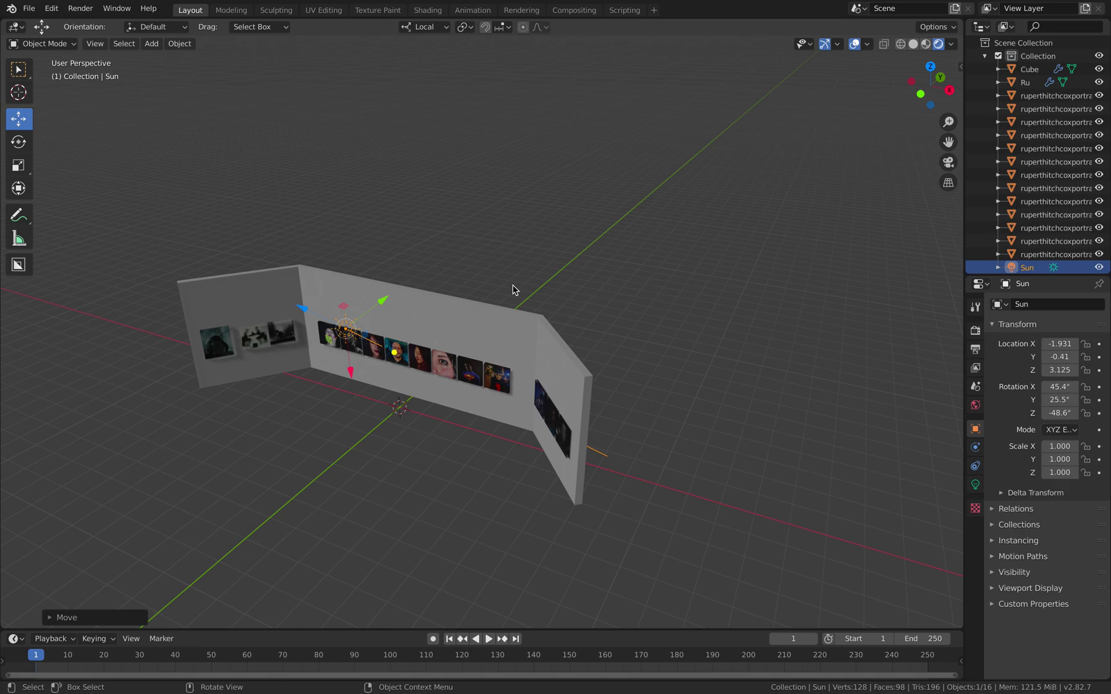
- Add a Point light at the origin, then move it to about -0.49 m on X and 2 m up on Z
key("shift+a")
mouse_move(514, 287)
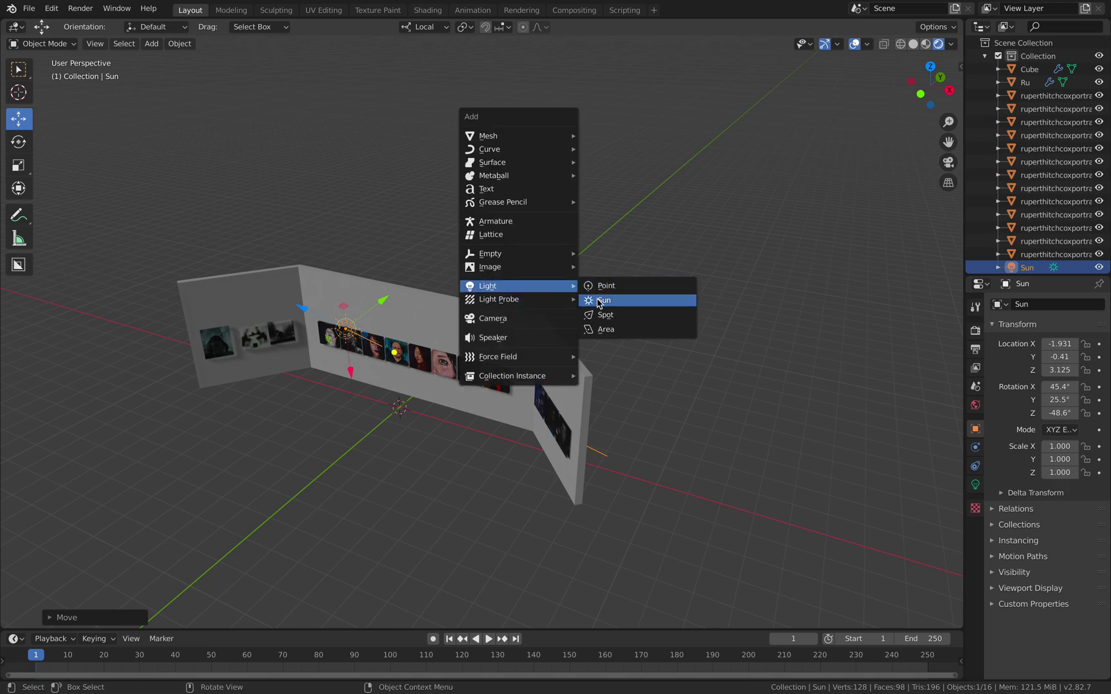
left_click(590, 285)
middle_click_drag(590, 290, 534, 290)
key("g")
key("x")
left_click(494, 326)
scroll(536, 290, "up", 5)
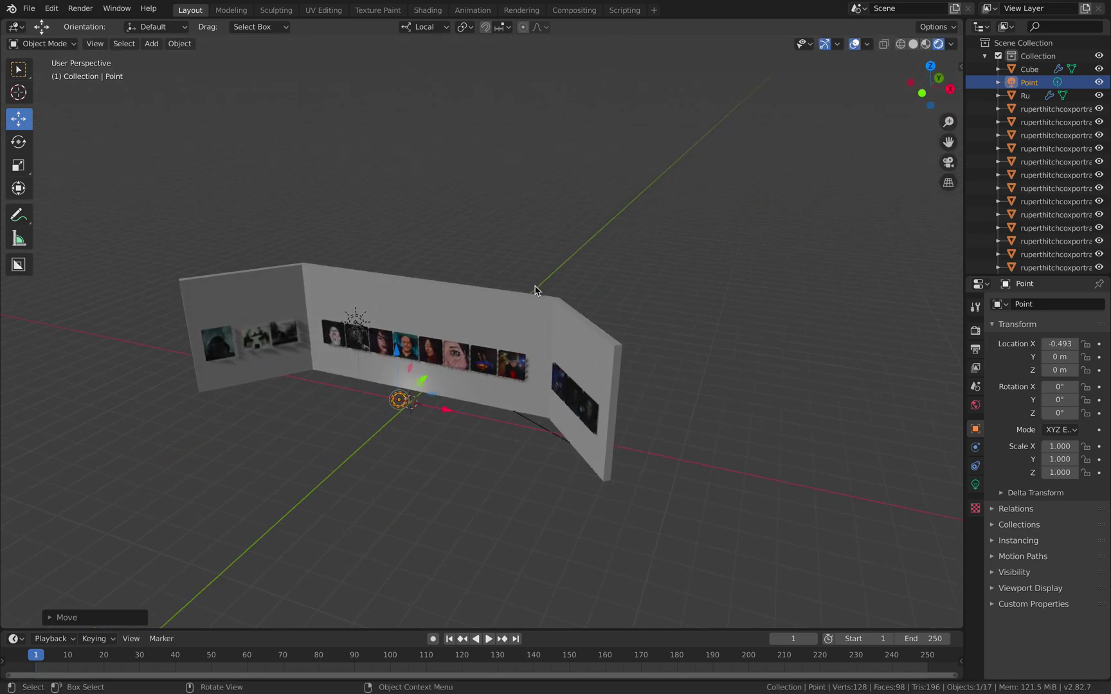
key("g")
key("z")
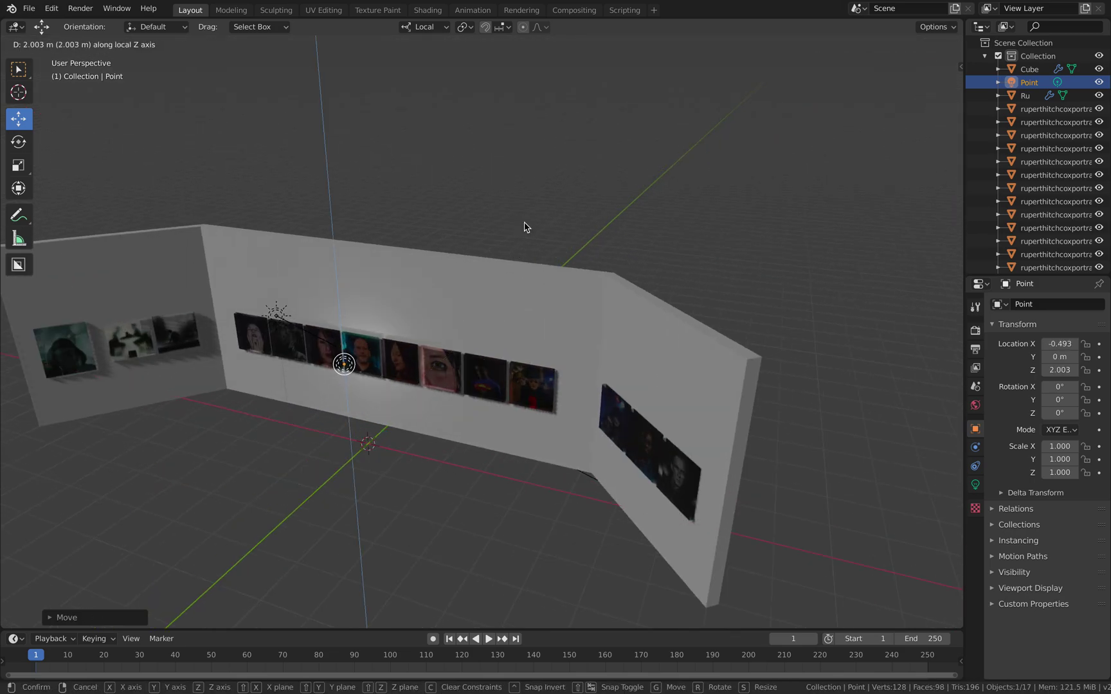
left_click(526, 228)
- Enable Only Rim in the Solidify modifier of the bald man's portrait on the middle wall
middle_click_drag(526, 228, 545, 252)
scroll(551, 257, "up", 2)
scroll(552, 273, "up", 2)
scroll(556, 268, "down", 3)
scroll(546, 251, "up", 1)
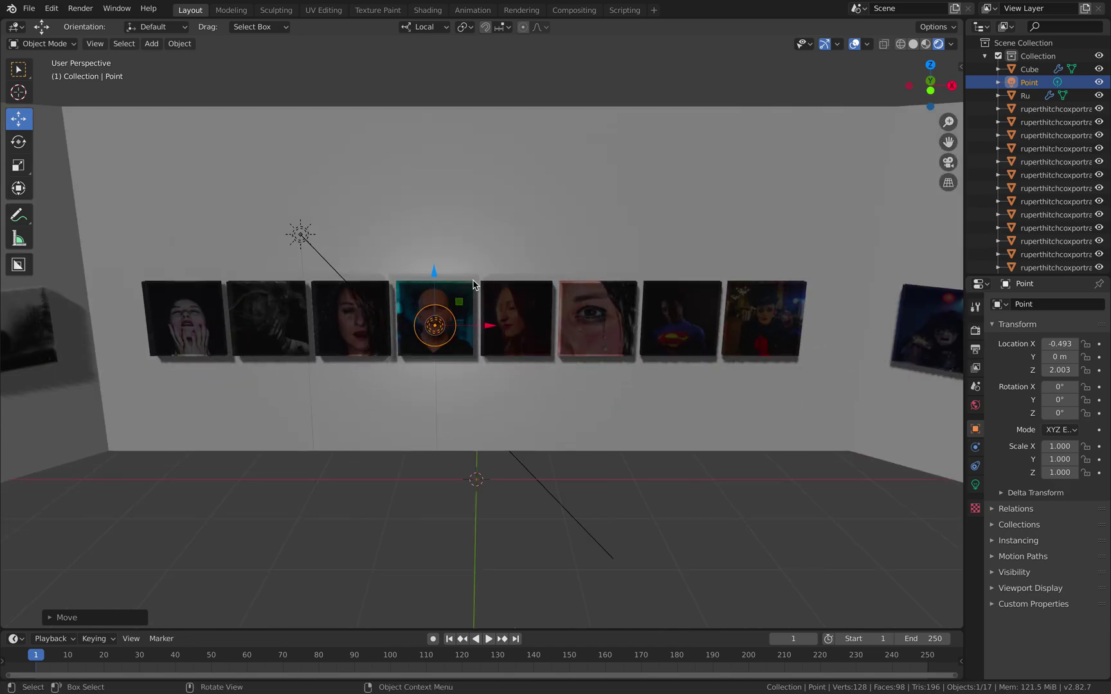
scroll(458, 278, "up", 2)
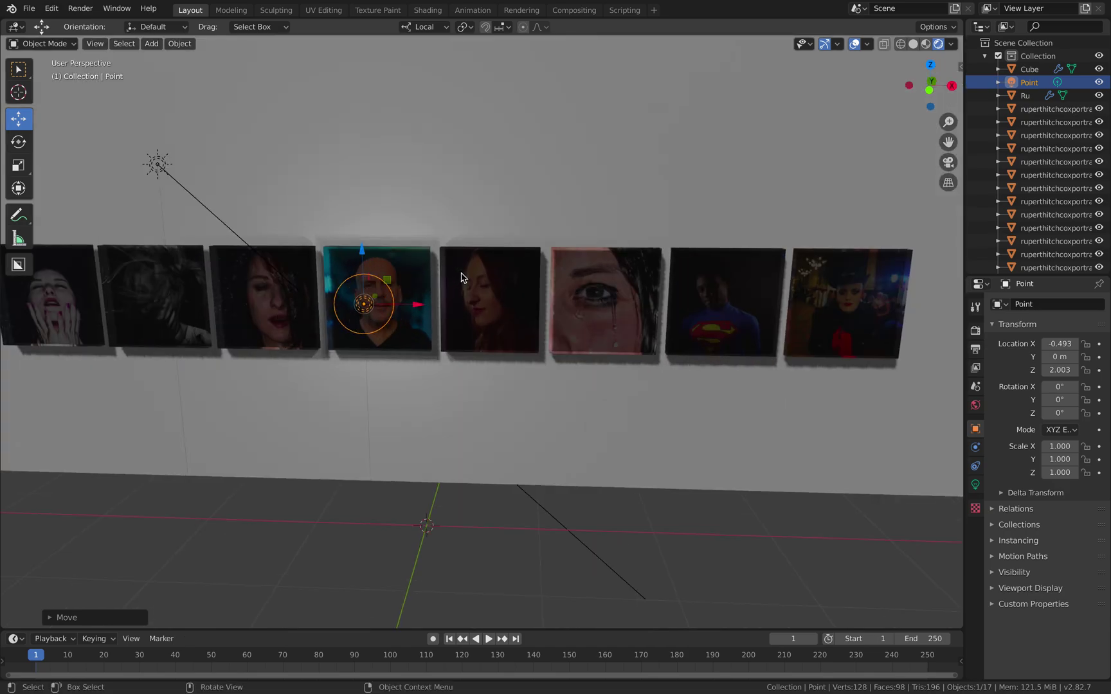
left_click(418, 262)
middle_click_drag(503, 268, 506, 266)
scroll(506, 265, "up", 2)
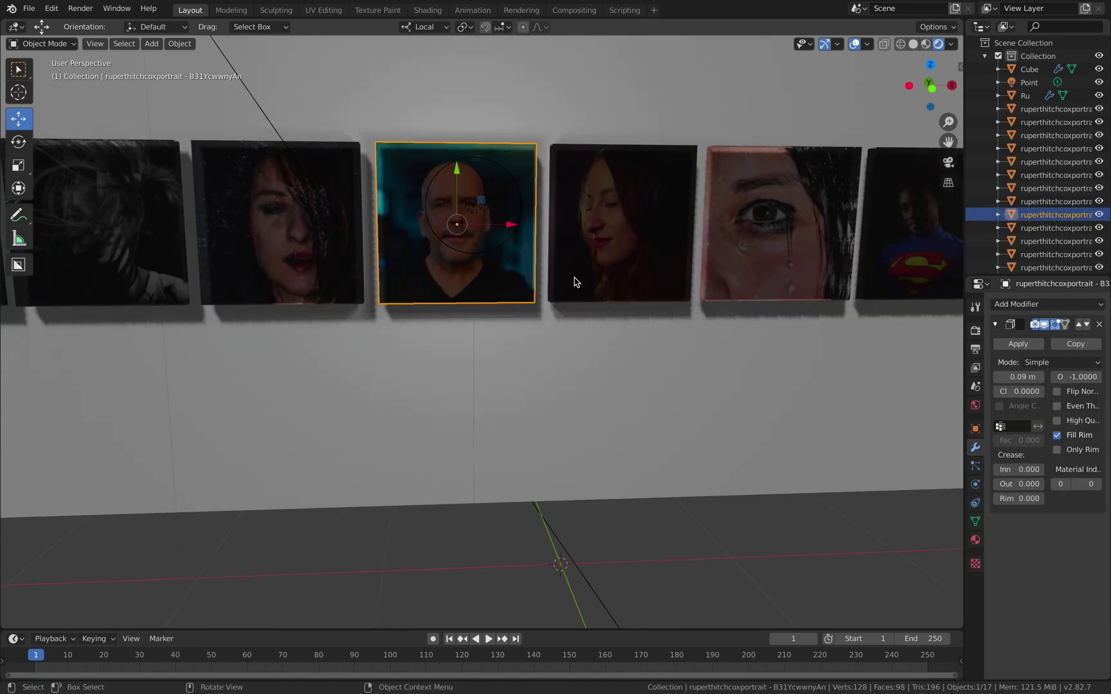
left_click(1057, 450)
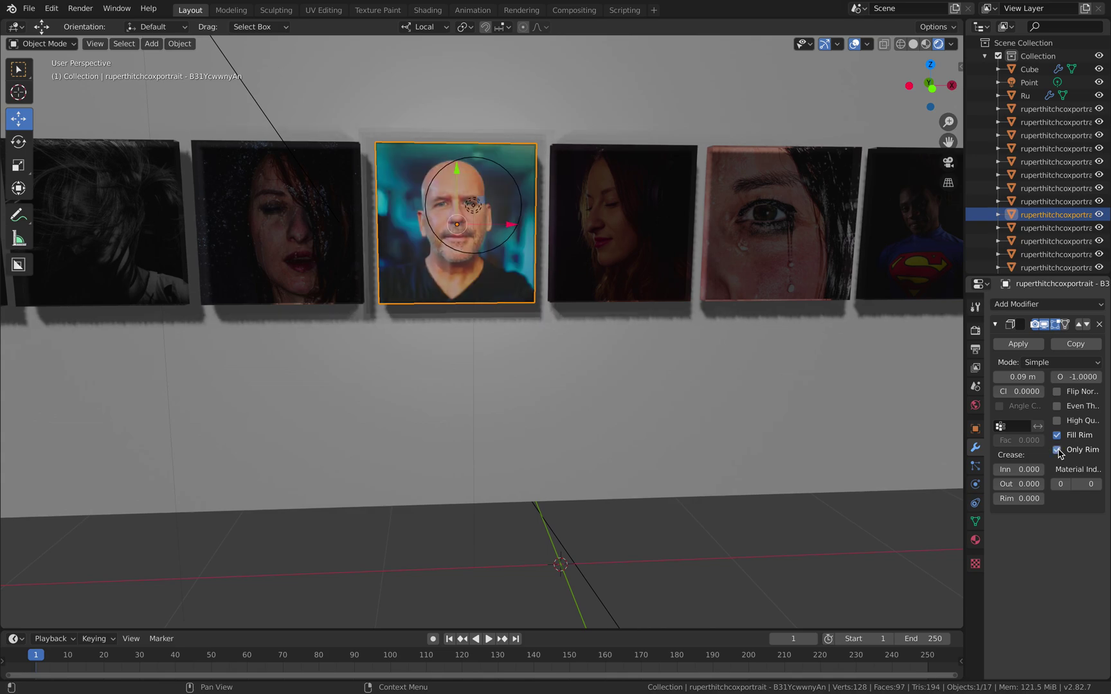
left_click(1057, 450)
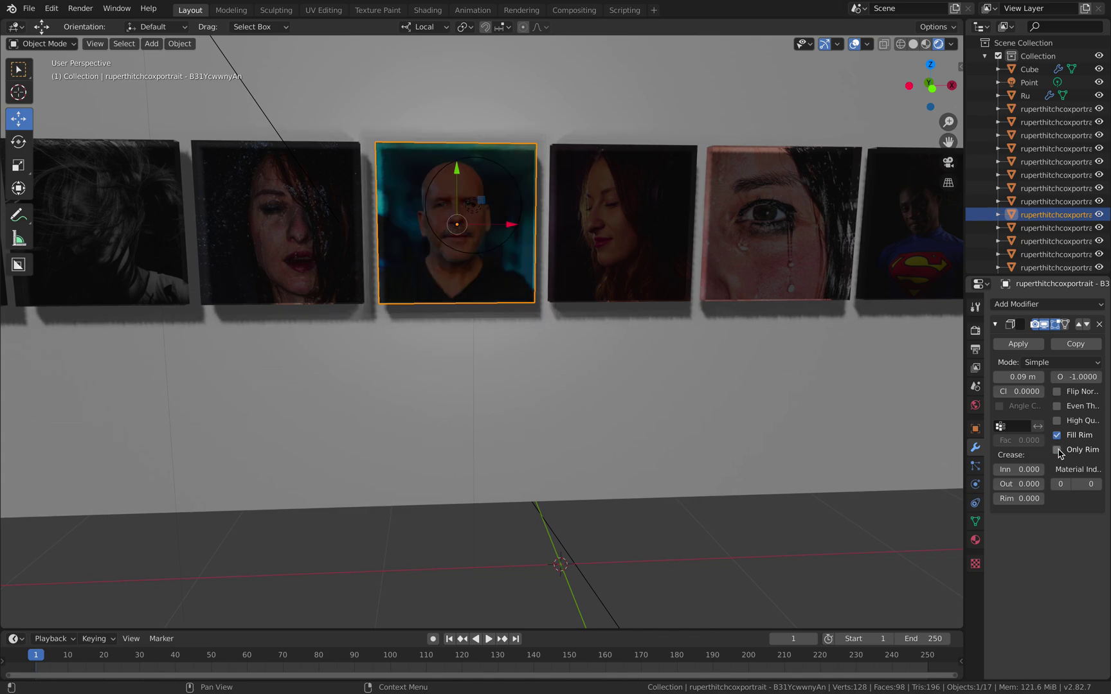
left_click(1057, 450)
- Examine the brightened portrait on the middle wall, and switch to Reality Converter to compare how the portraits look there
middle_click_drag(488, 276, 522, 244)
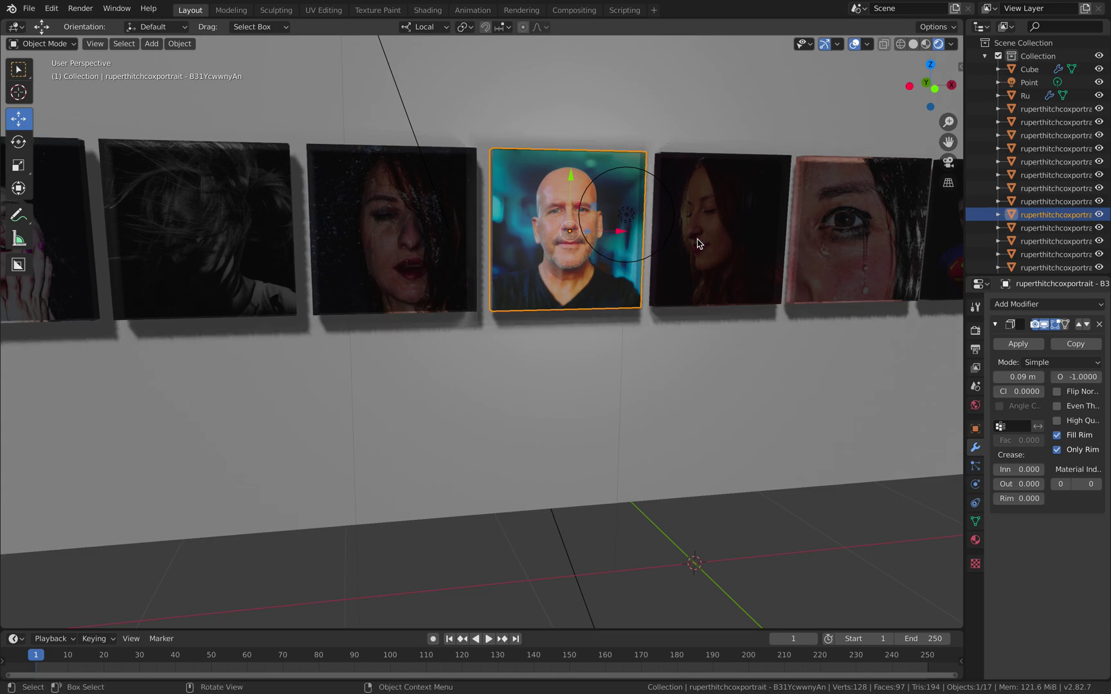
scroll(698, 243, "down", 5)
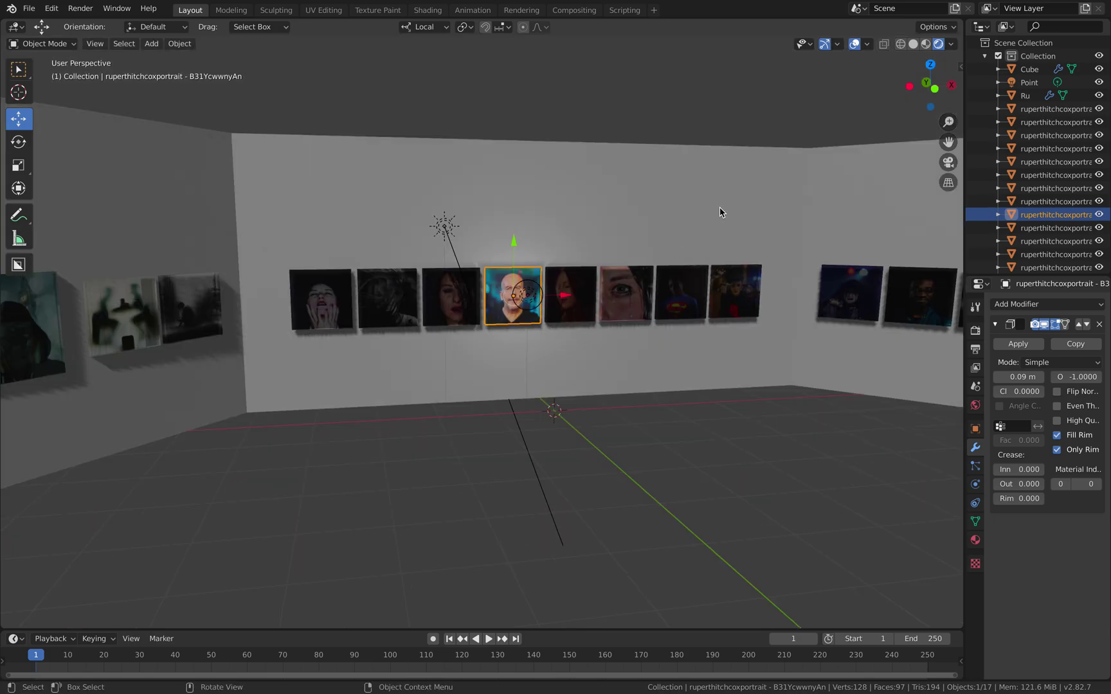
key("ctrl+Left")
left_click_drag(402, 343, 391, 317)
scroll(404, 419, "up", 5)
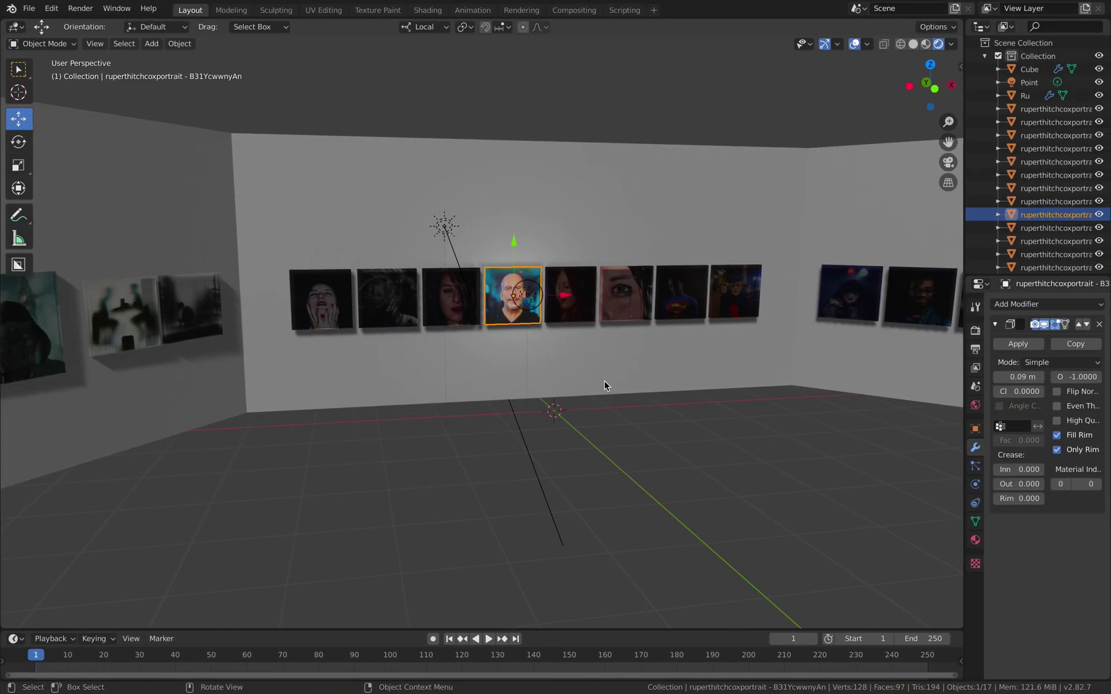
middle_click_drag(605, 385, 581, 421)
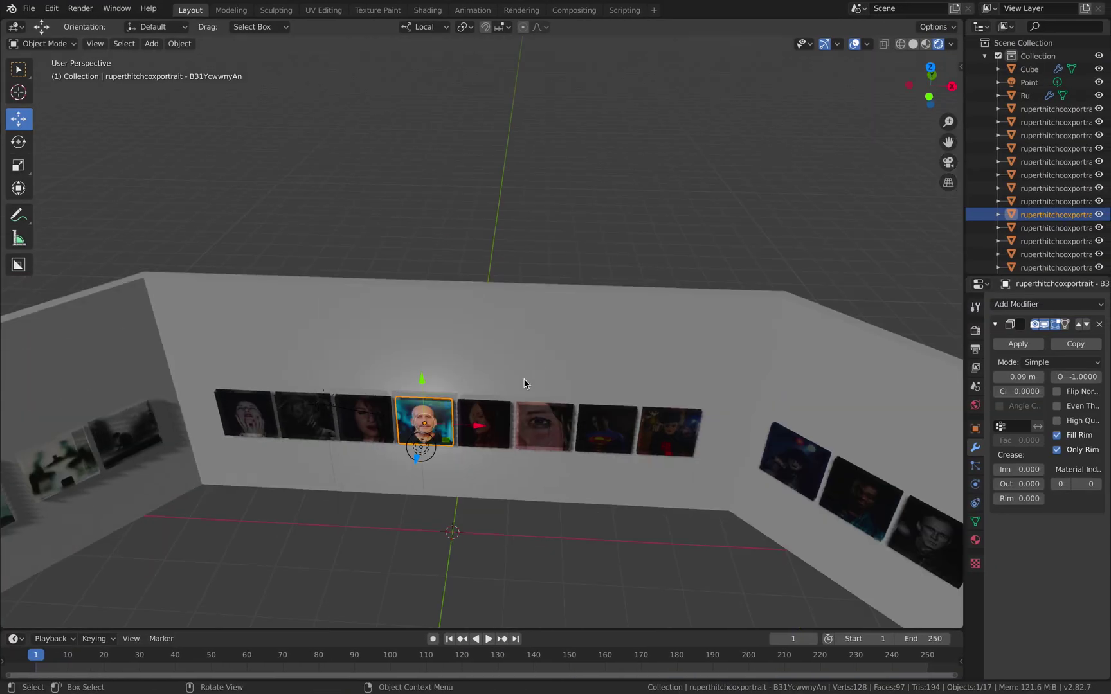
- Switch to Blender, show Solid shading, enable Only Rim for all portraits except the bald man's at once, and deselect everything
scroll(525, 381, "down", 2)
middle_click_drag(524, 381, 568, 308, "shift")
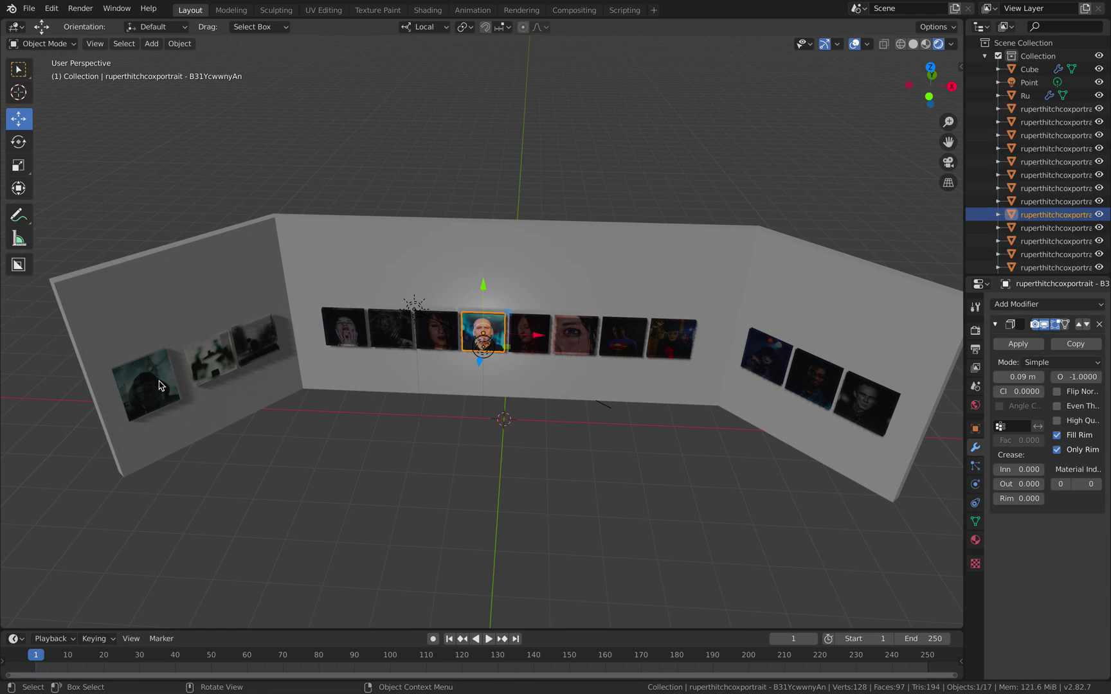
left_click(212, 368)
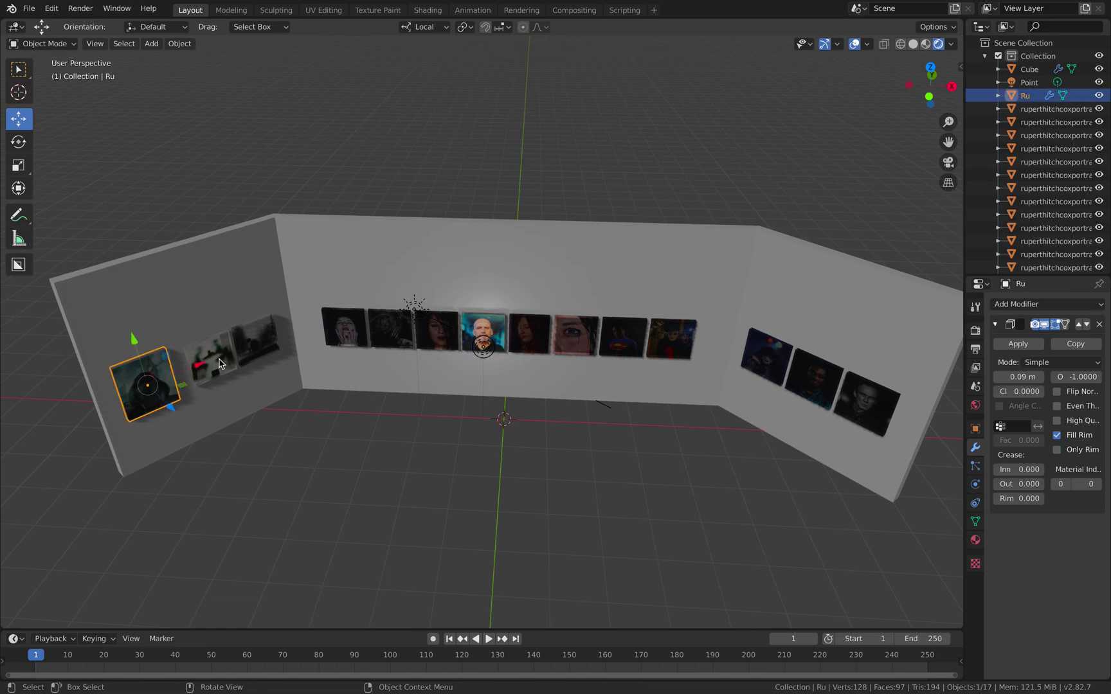
left_click(912, 47)
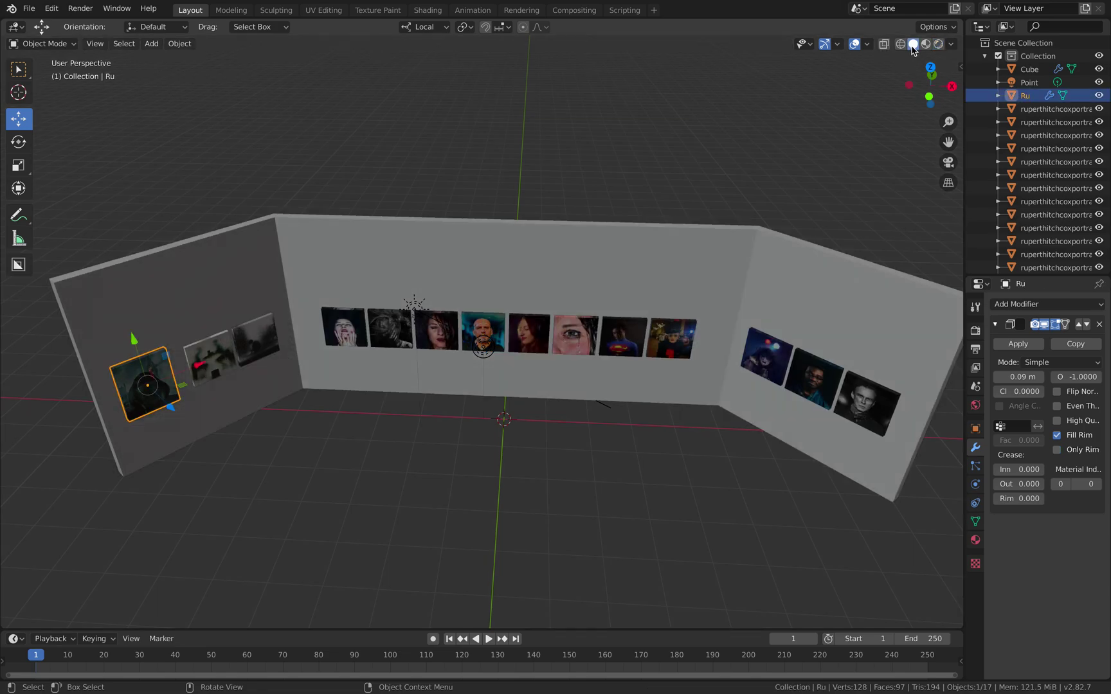
left_click(209, 360, "shift")
left_click(257, 344, "shift")
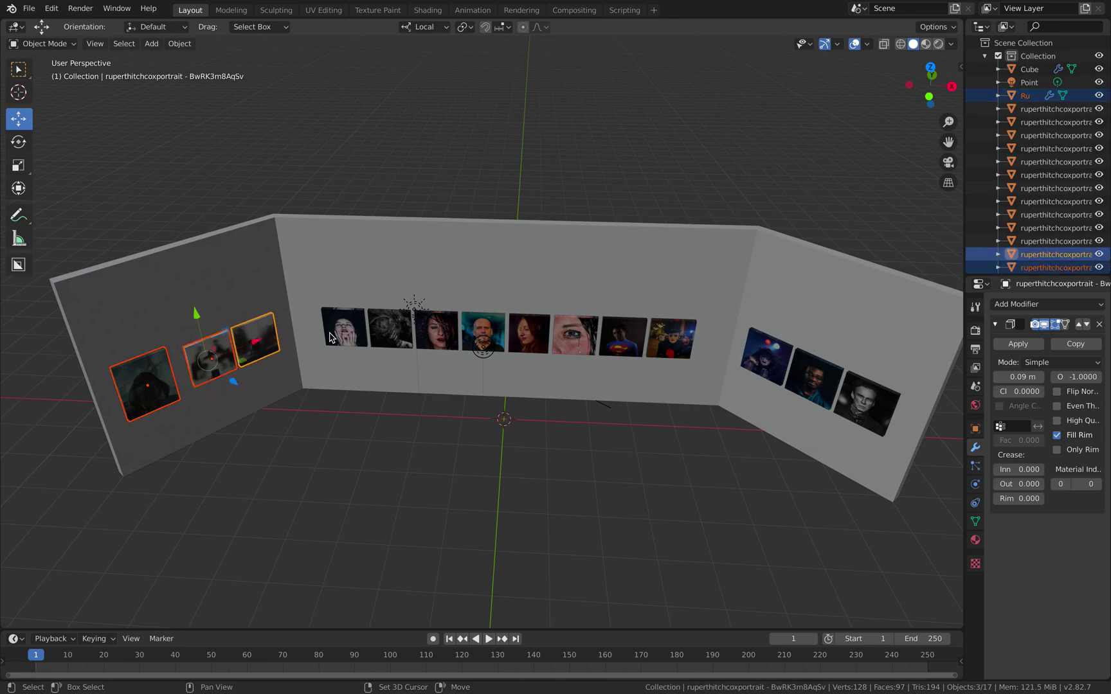
left_click(341, 334, "shift")
left_click(406, 334, "shift")
left_click(442, 335, "shift")
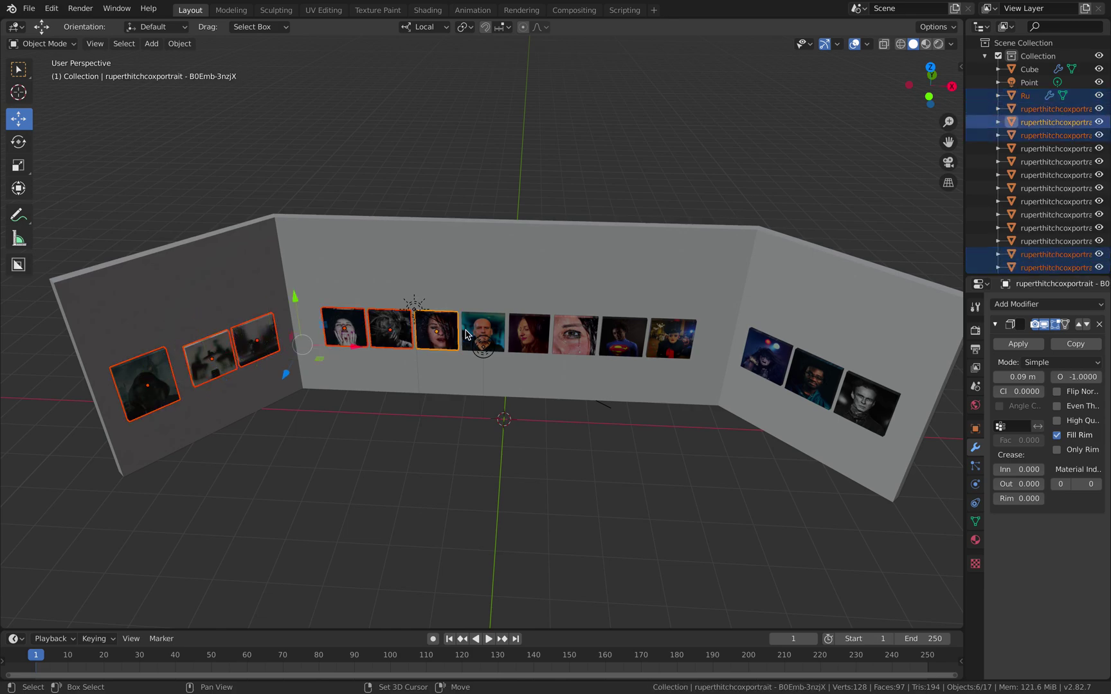
left_click(575, 335, "shift")
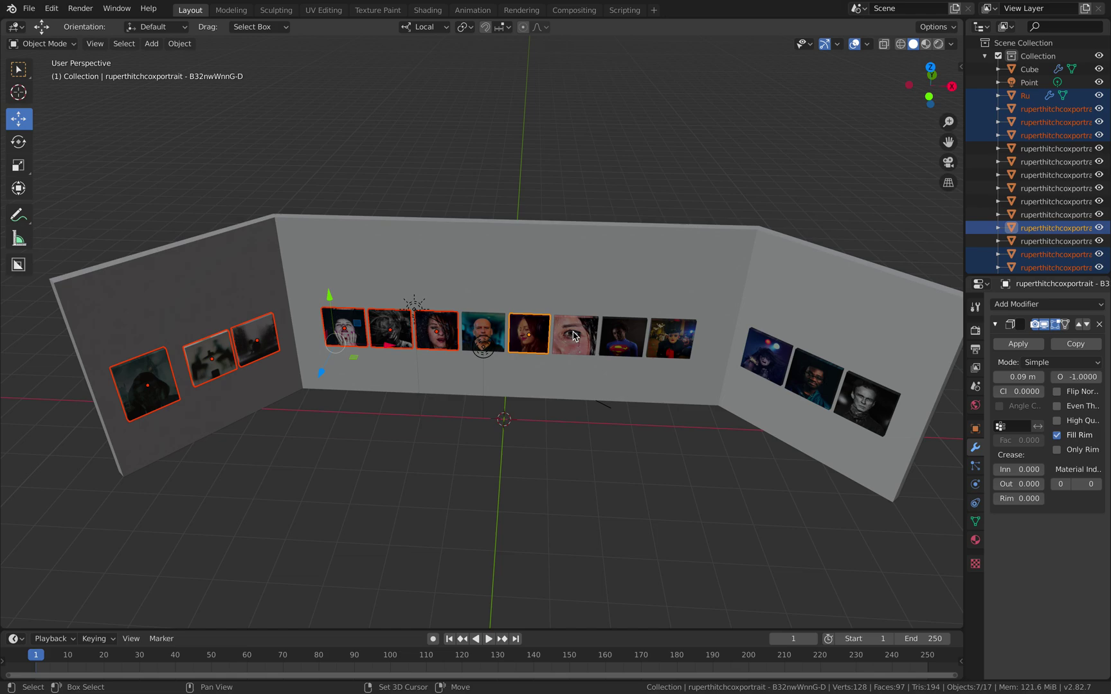
left_click(574, 335, "shift")
left_click(670, 339, "shift")
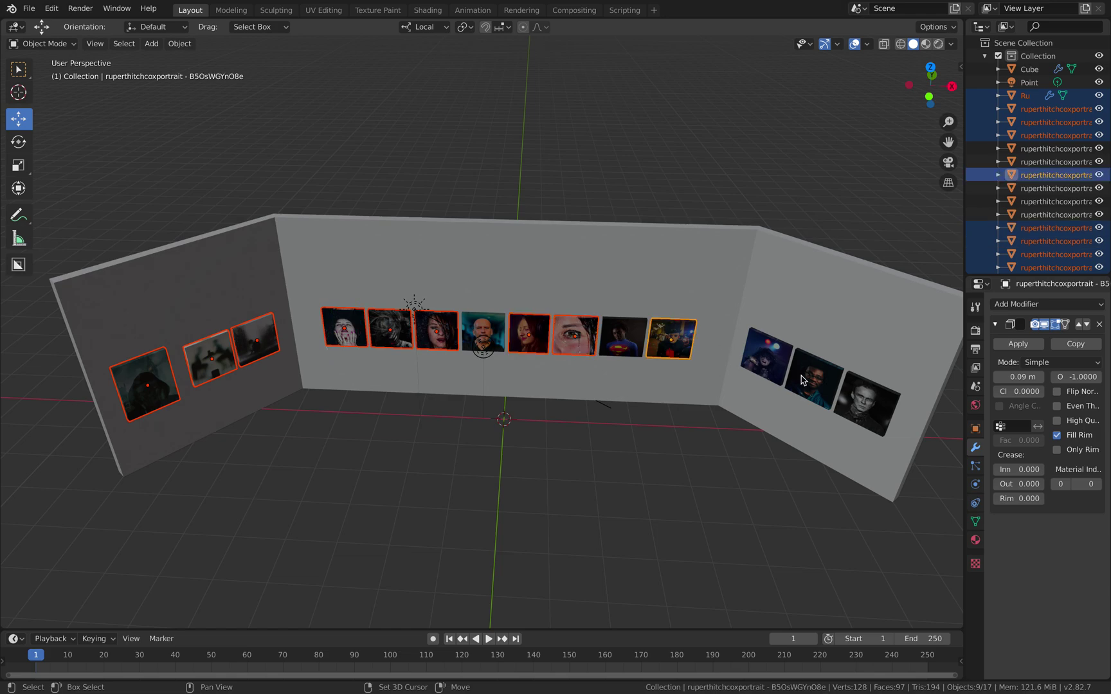
left_click(864, 404, "shift")
left_click(873, 419, "shift")
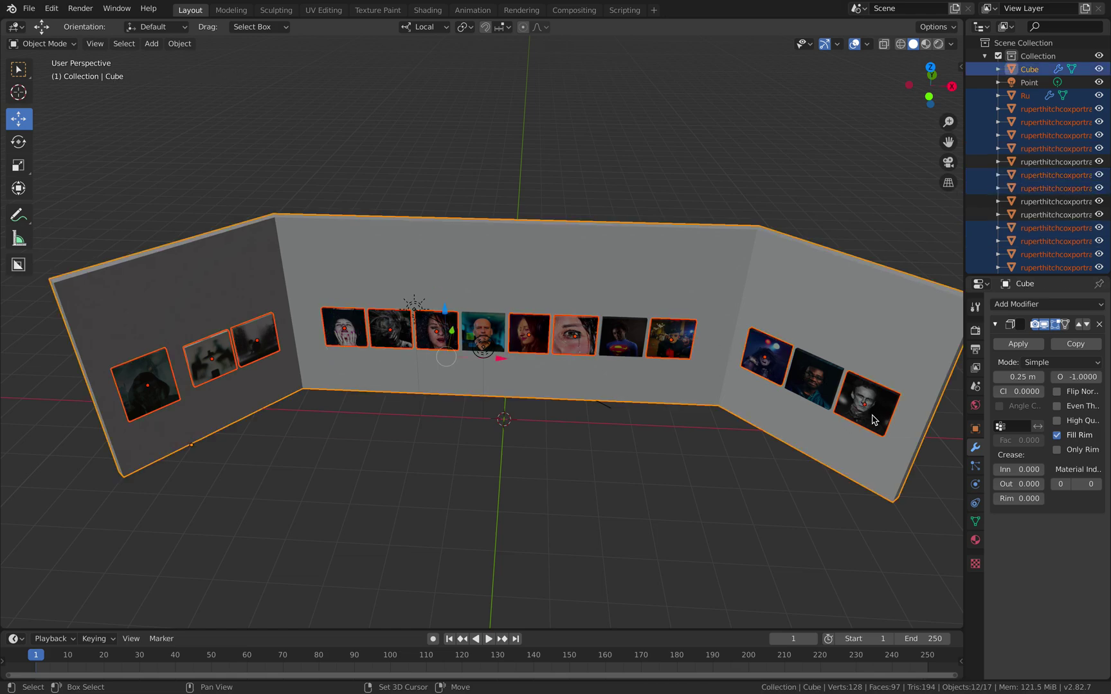
left_click(827, 385, "shift")
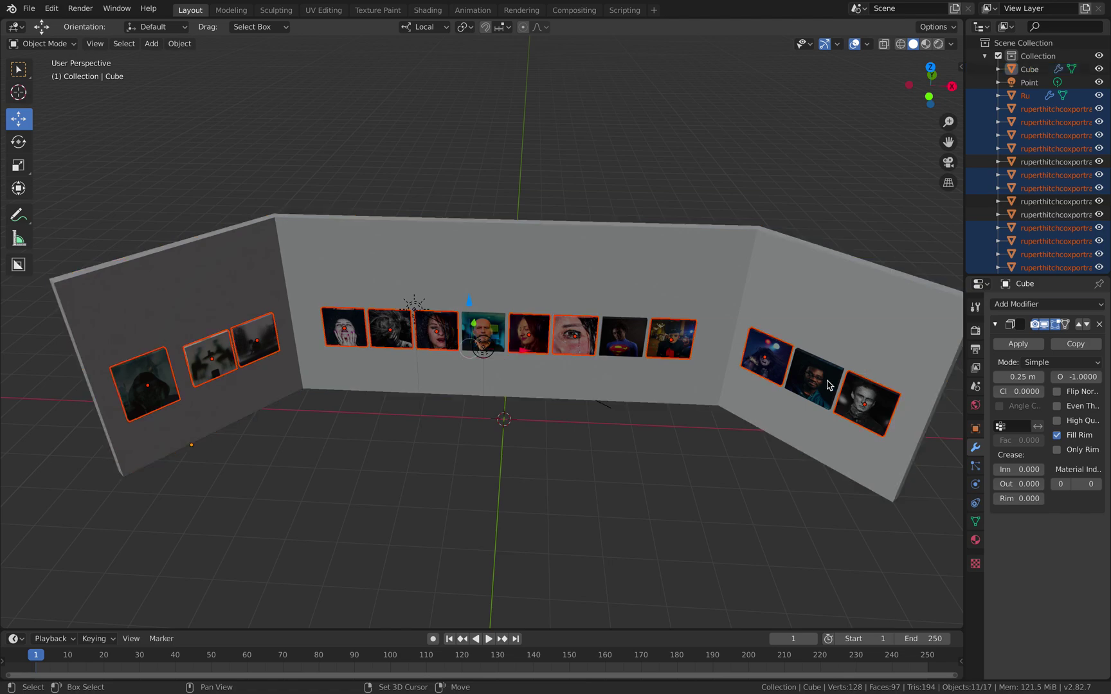
left_click(827, 385, "shift")
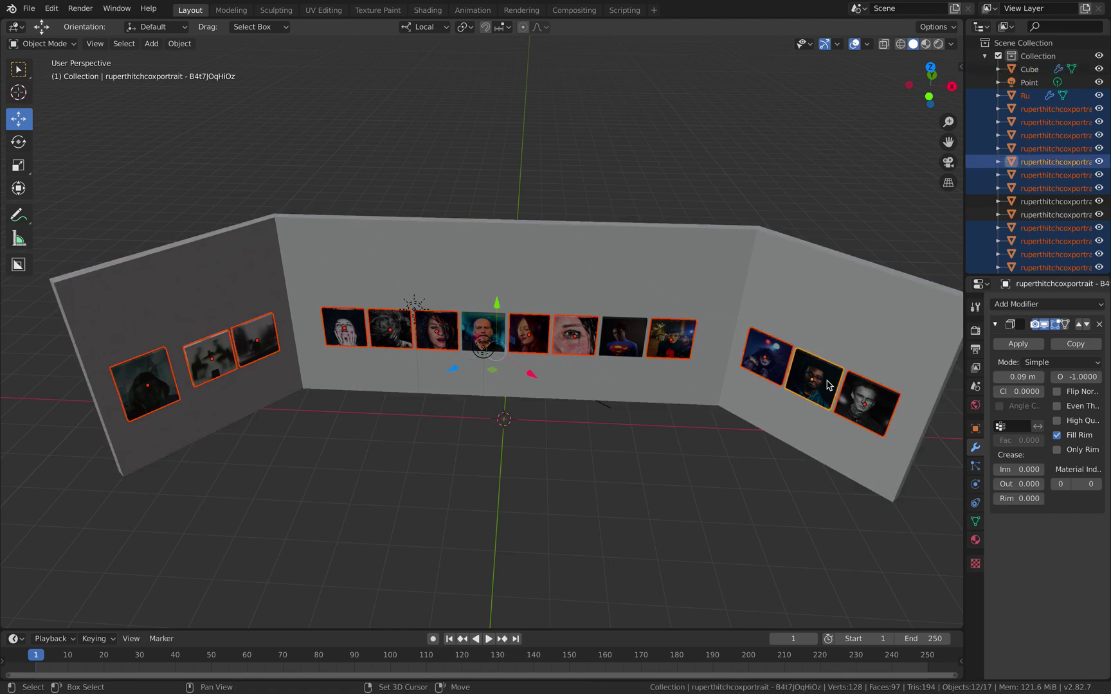
left_click(630, 341, "shift")
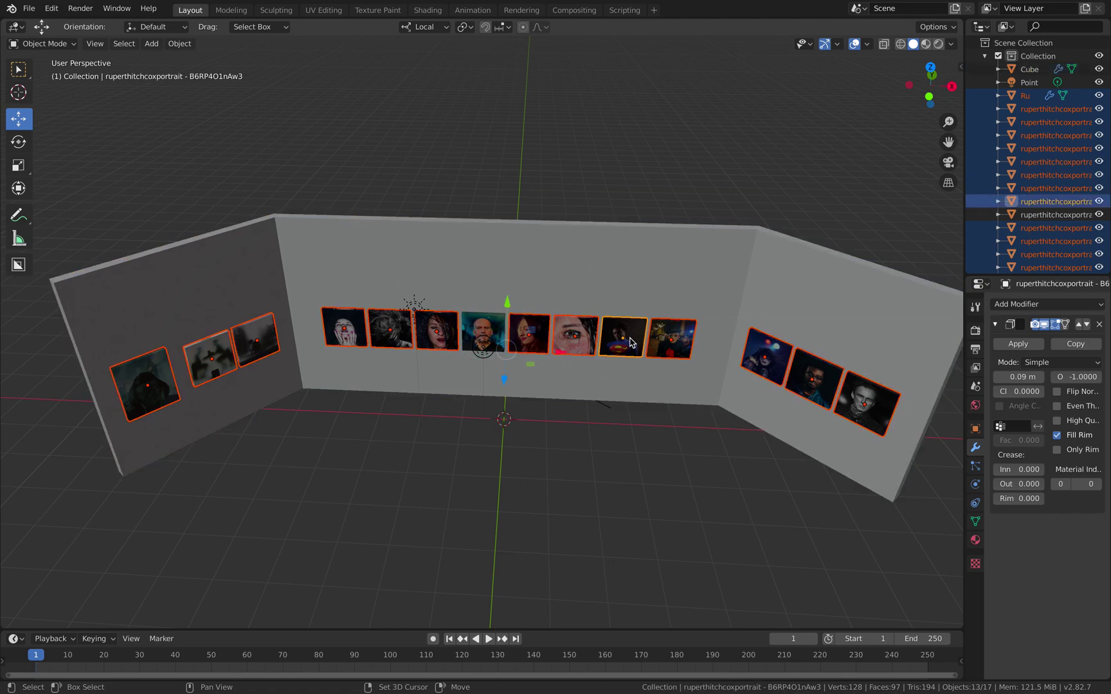
left_click(1057, 450)
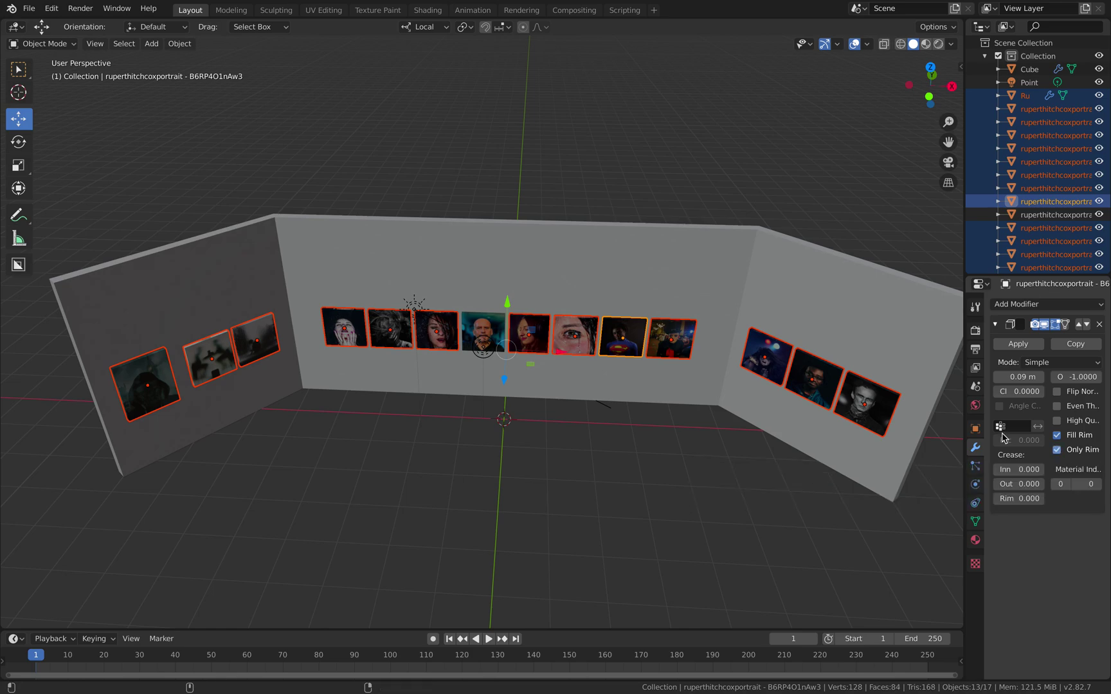
key("alt+a")
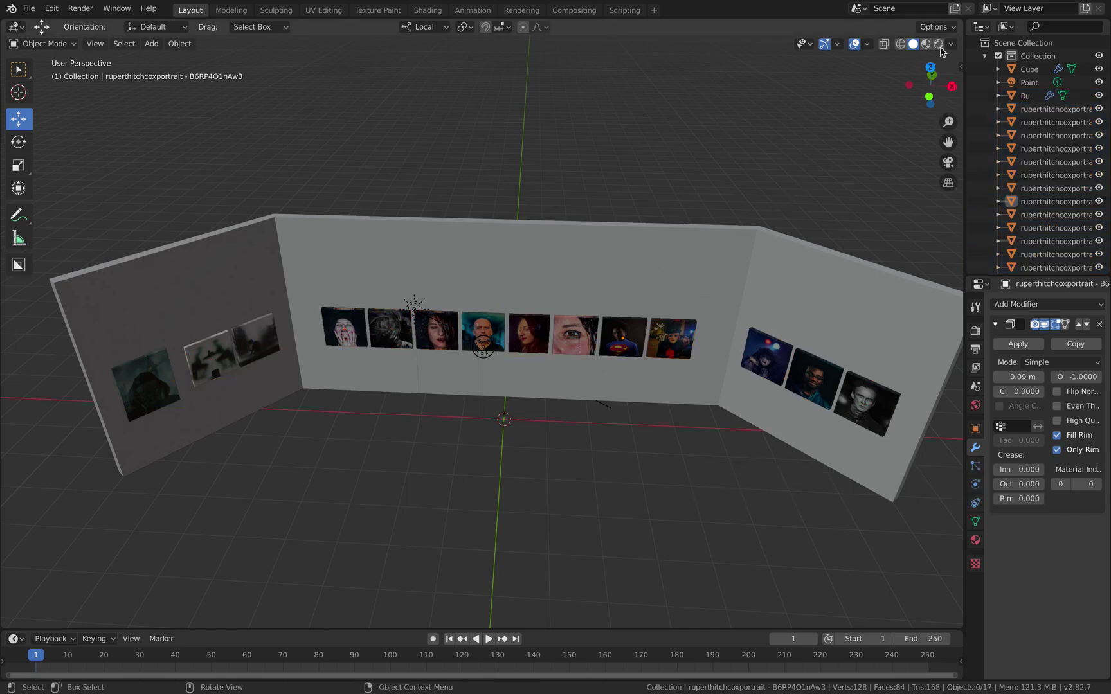
- Display the gallery in Rendered shading and move the point light freely to about X 0.99 m, Z 2.3 m
left_click(940, 46)
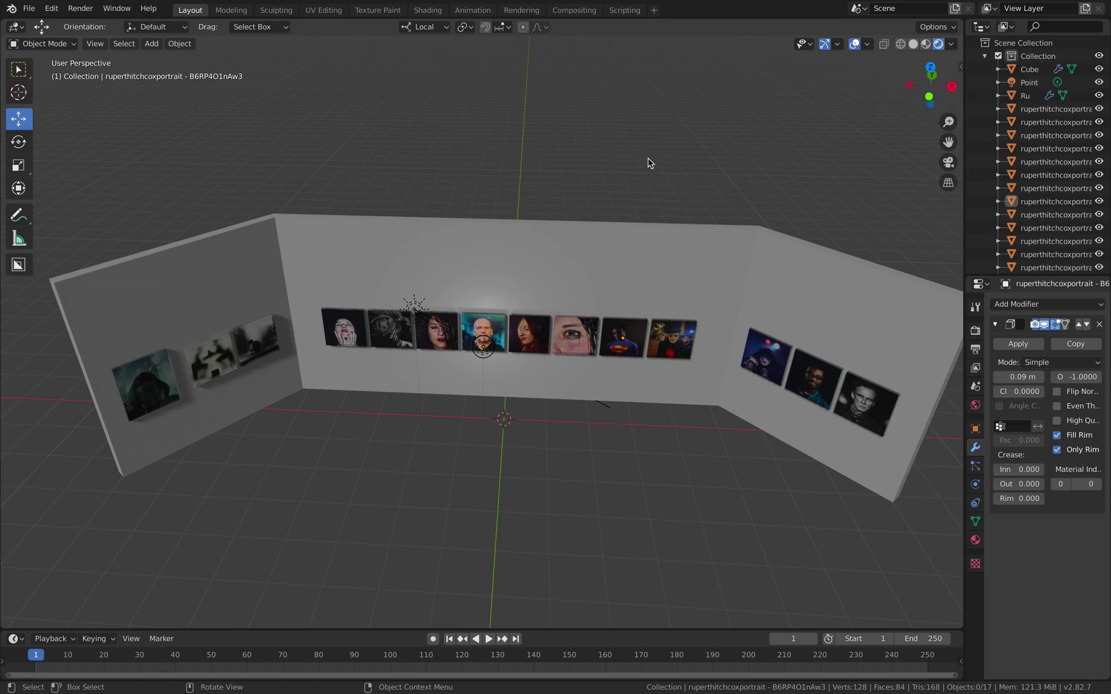
mouse_move(600, 219)
middle_mouse_down()
mouse_move(613, 186)
mouse_move(448, 196)
middle_mouse_up()
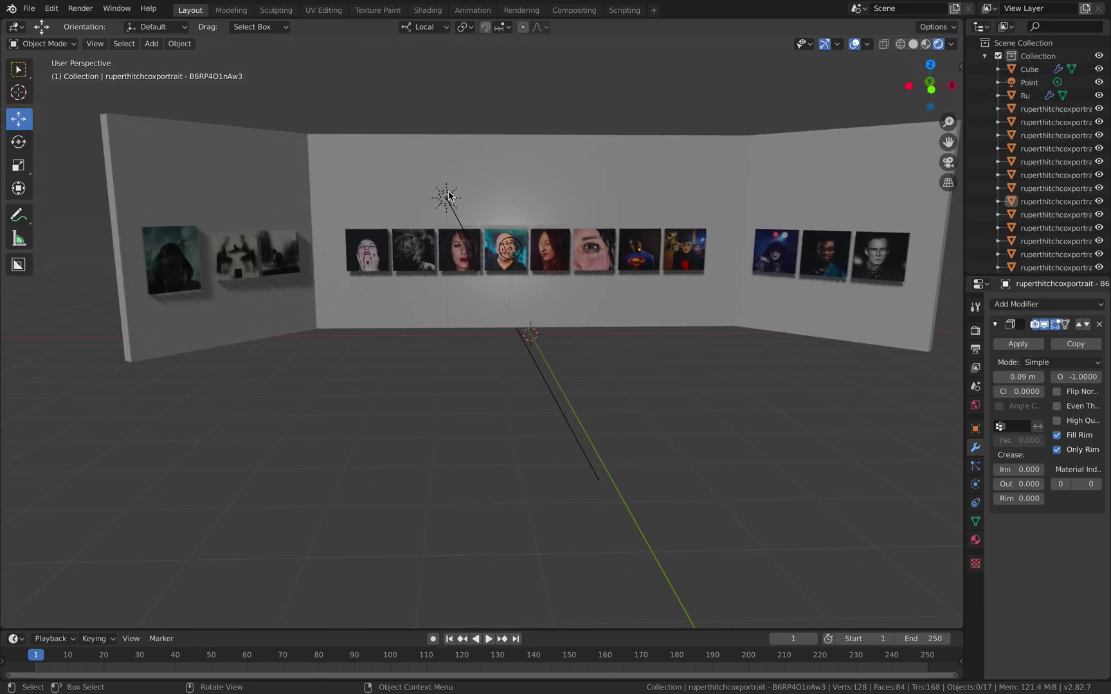
left_click(479, 214)
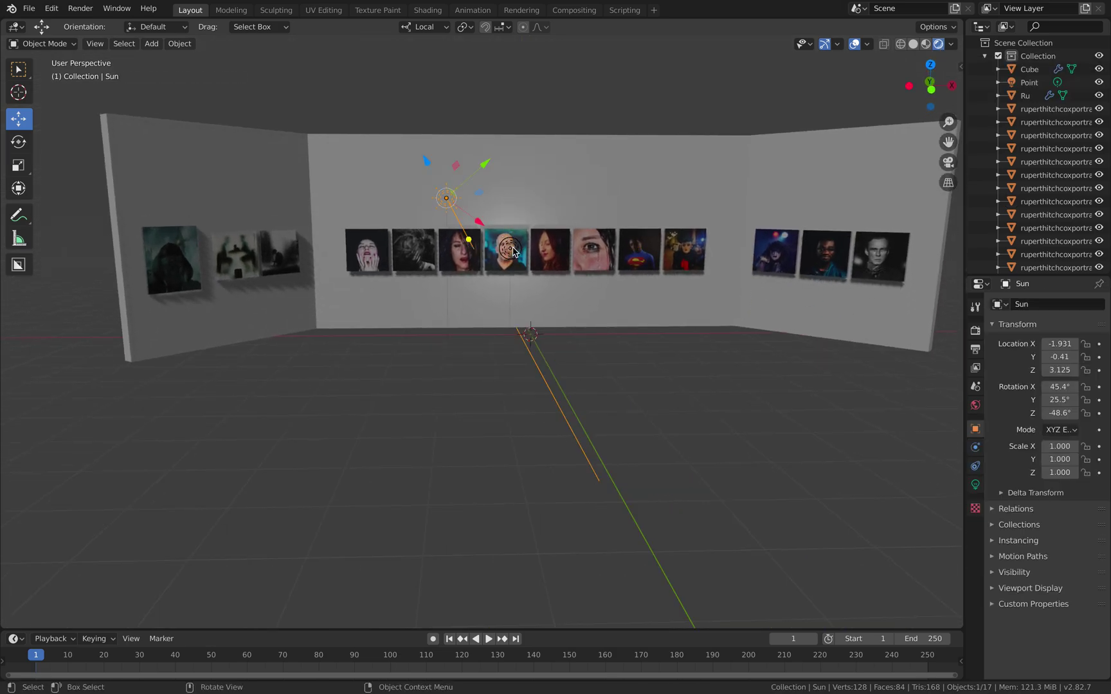
left_click(512, 247)
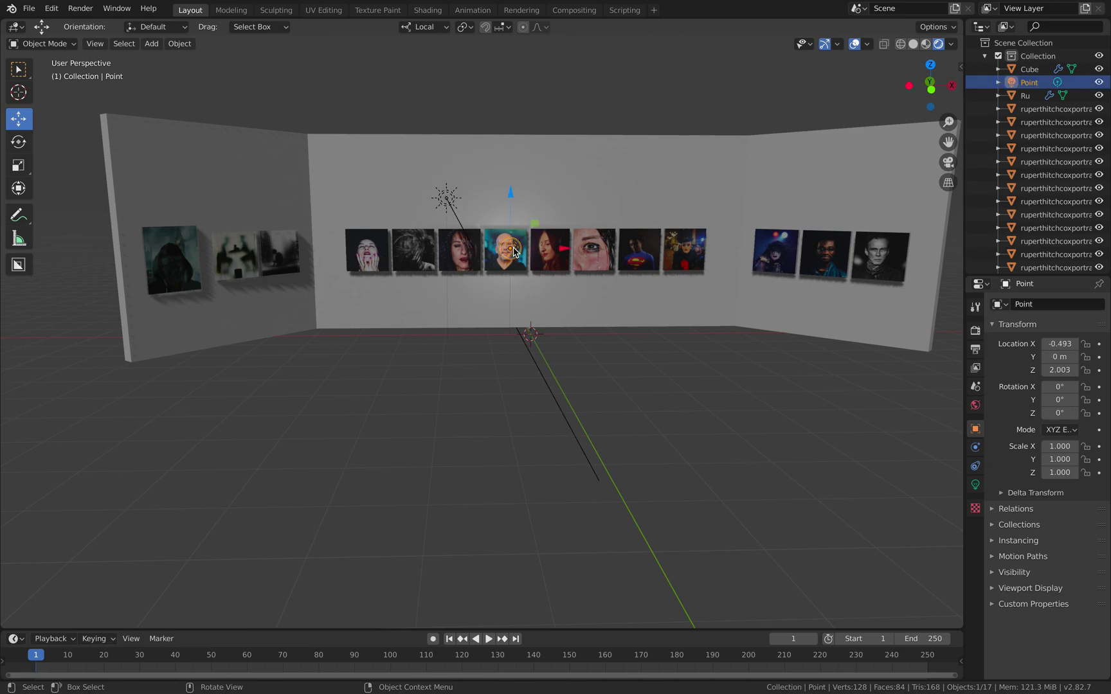
key("g")
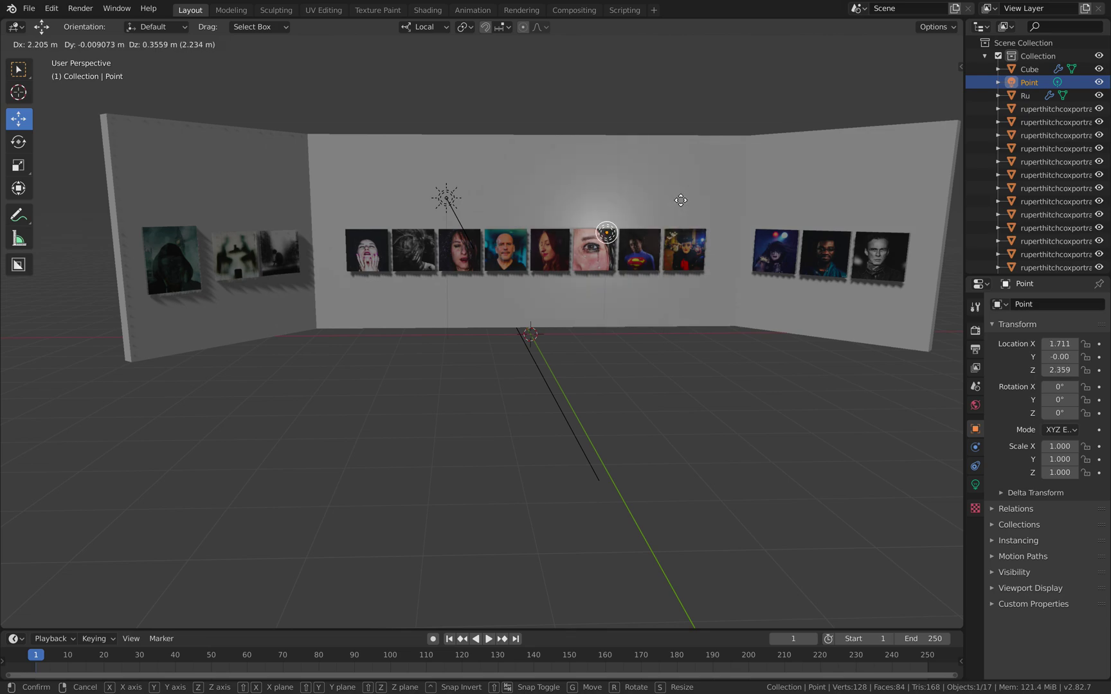
left_click(677, 211)
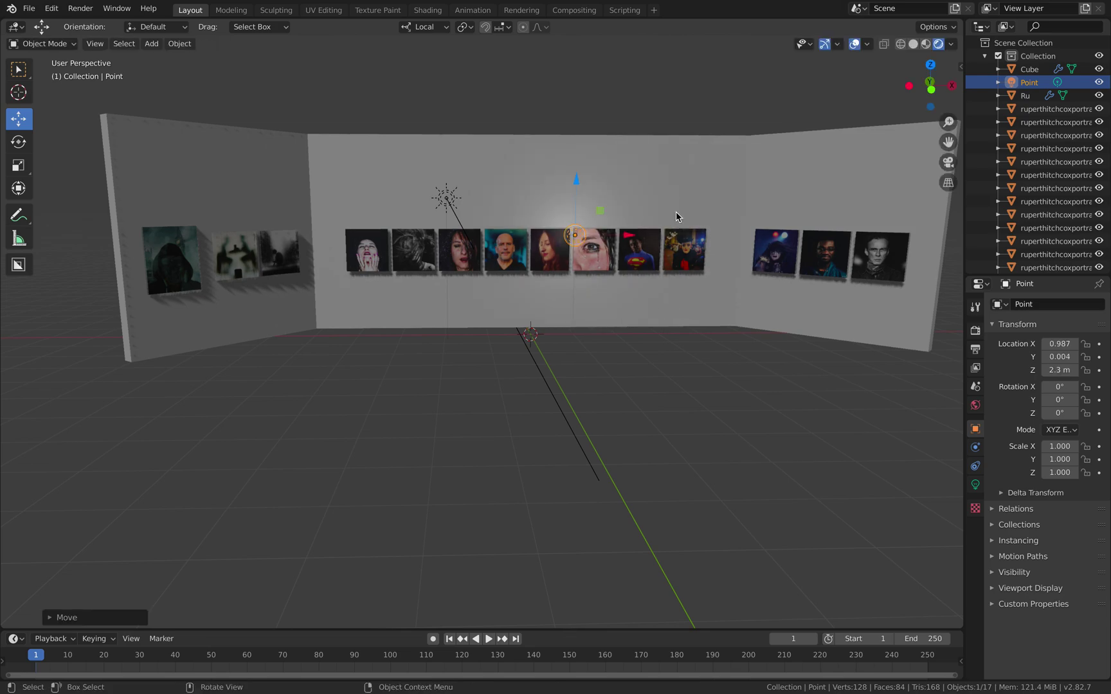
- Return the viewport to Solid shading, then switch to Reality Converter and examine the gallery from an angle
left_click(913, 43)
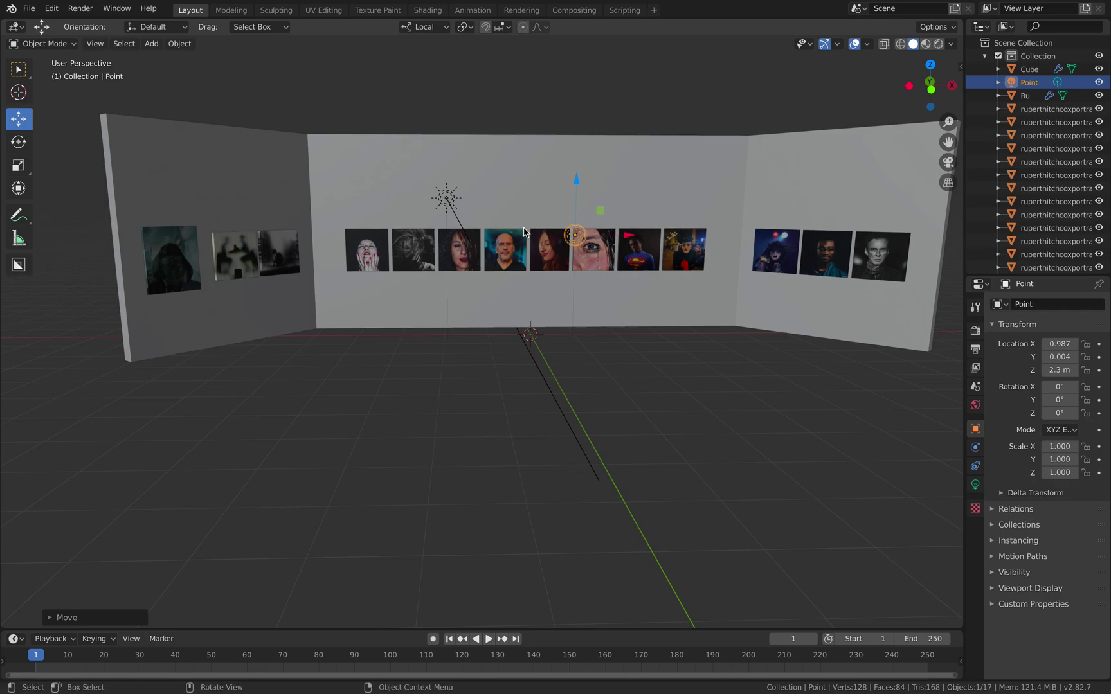
key("ctrl+Left")
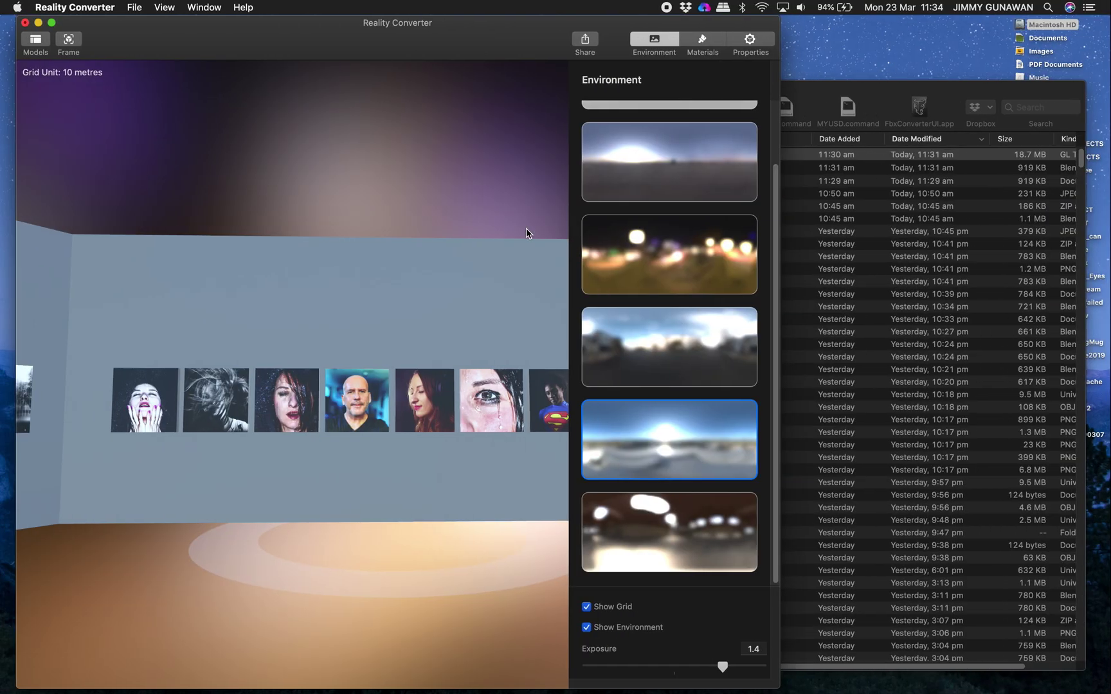
left_click_drag(449, 360, 266, 255)
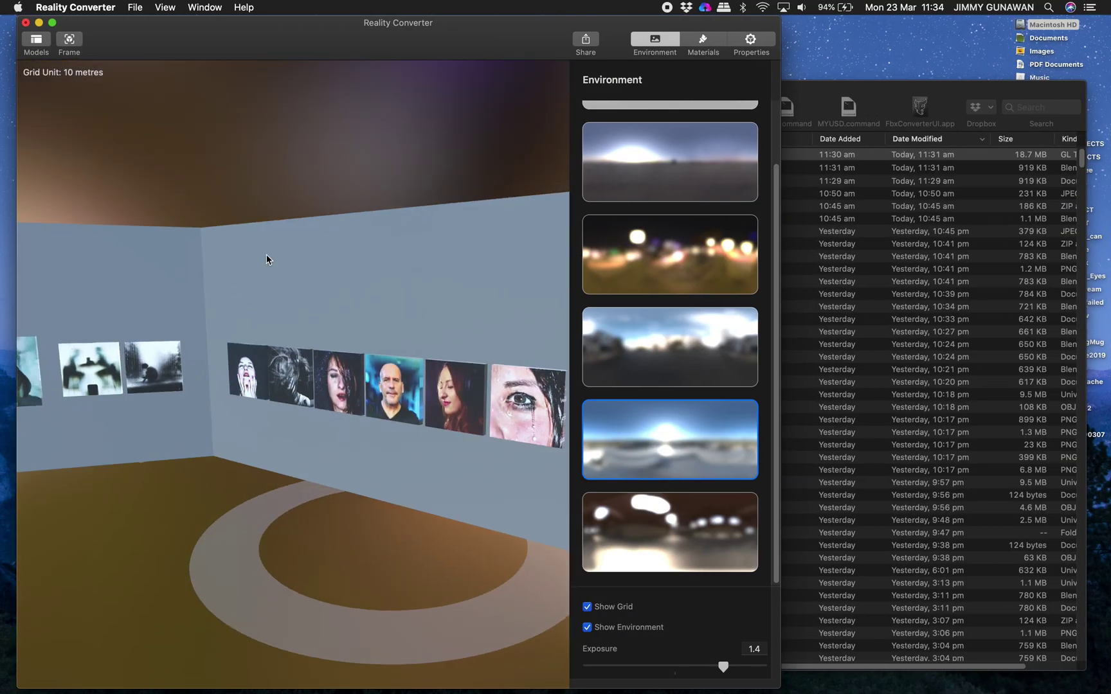
- Check the available sharing options, dismiss them, and view the middle wall's portraits straight on
left_click(584, 43)
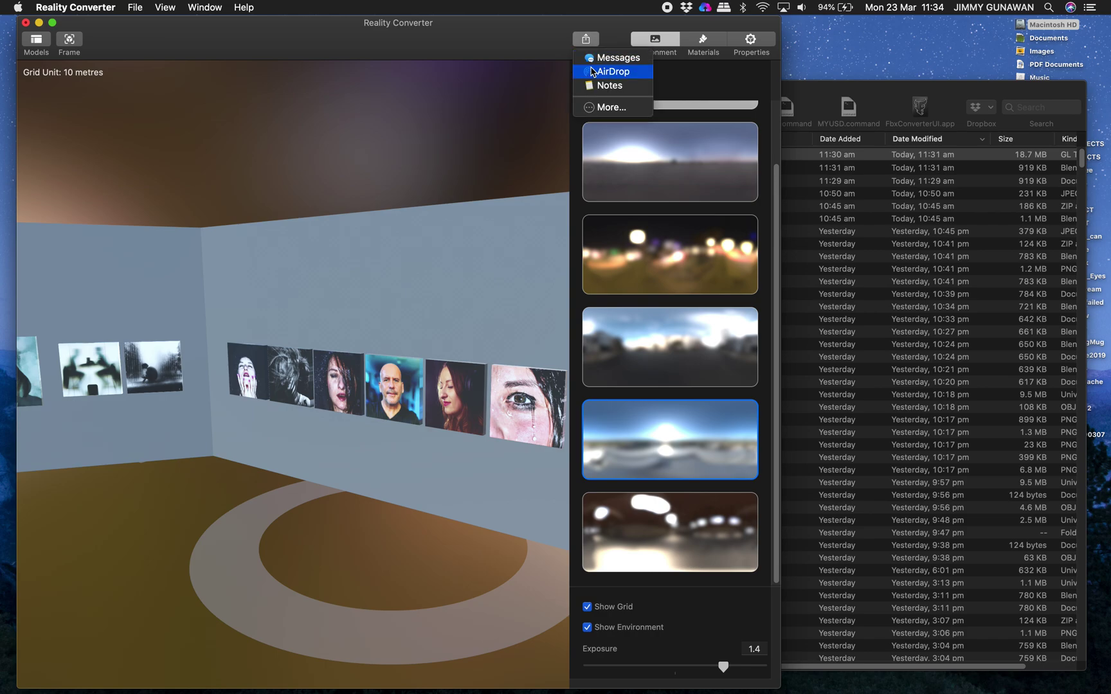
left_click(433, 280)
left_click_drag(433, 280, 414, 296)
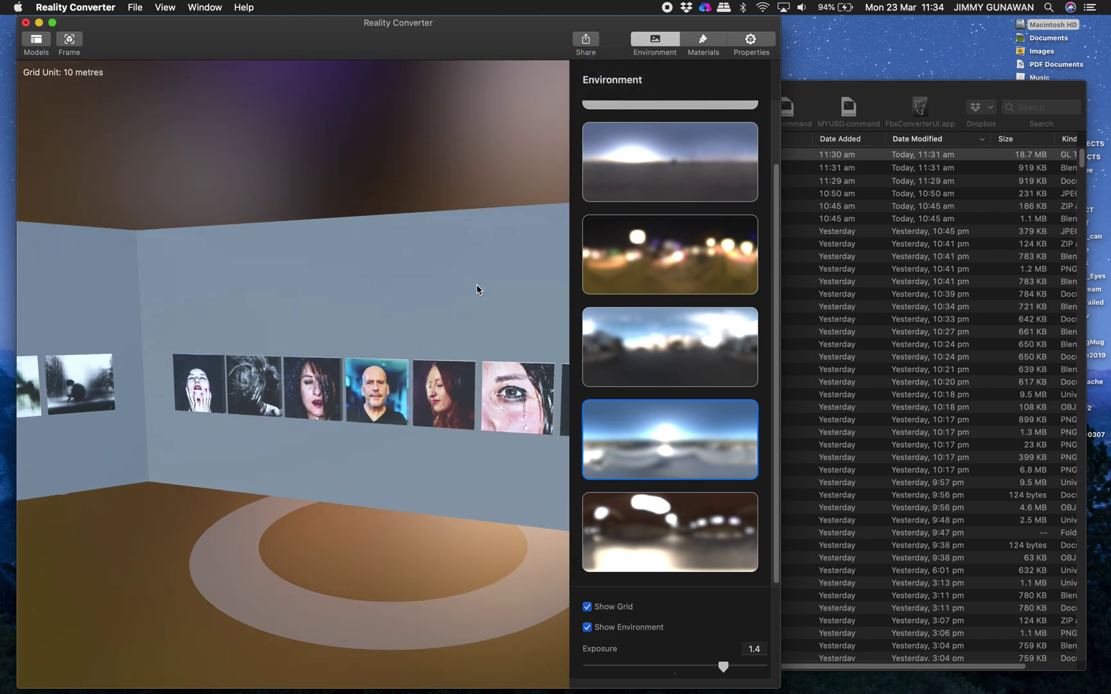
left_click_drag(508, 285, 539, 277)
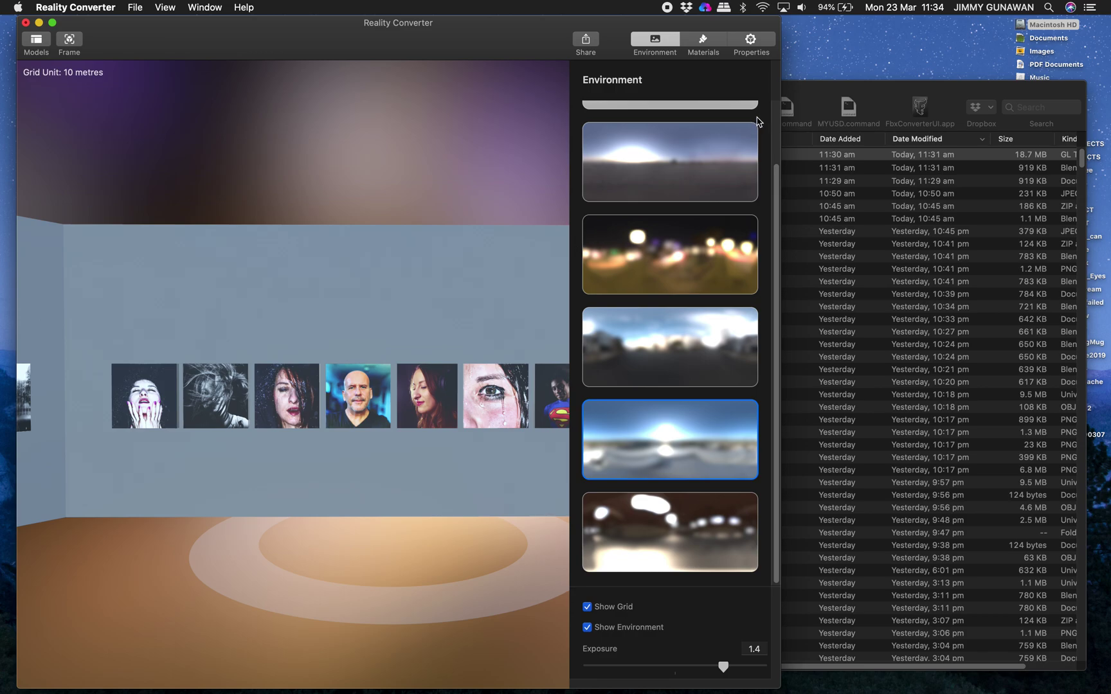
- Widen the preview window and frame the three gallery walls from the front
double_click(782, 113)
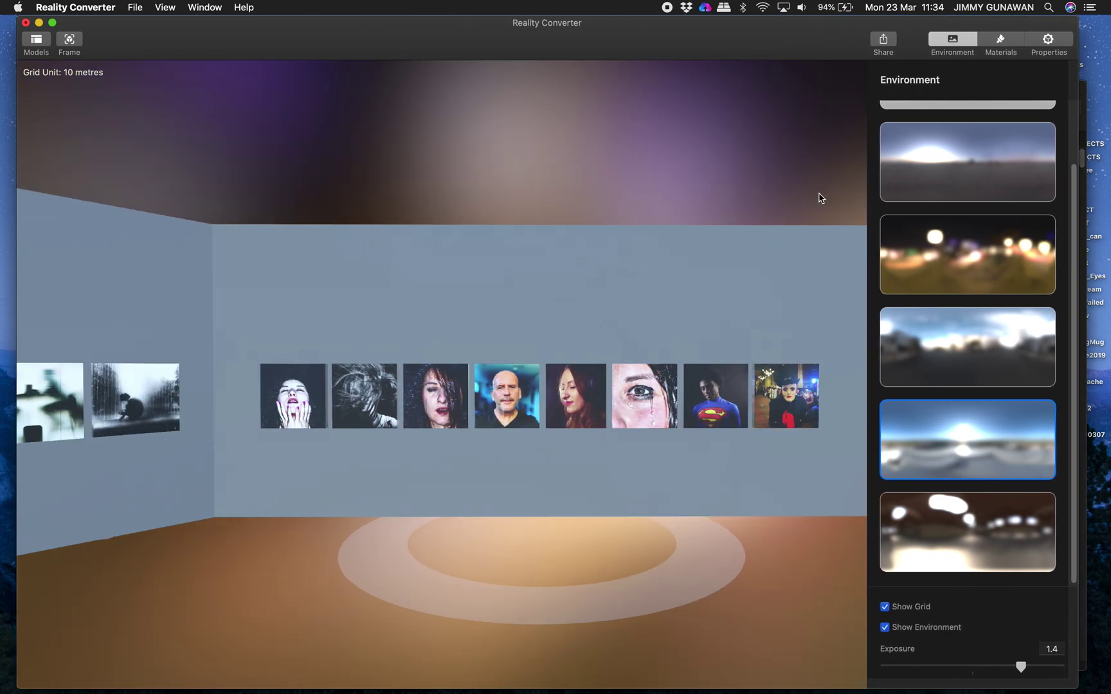
left_click_drag(613, 237, 637, 248)
scroll(539, 275, "down", 5)
scroll(640, 287, "up", 5)
scroll(639, 252, "down", 5)
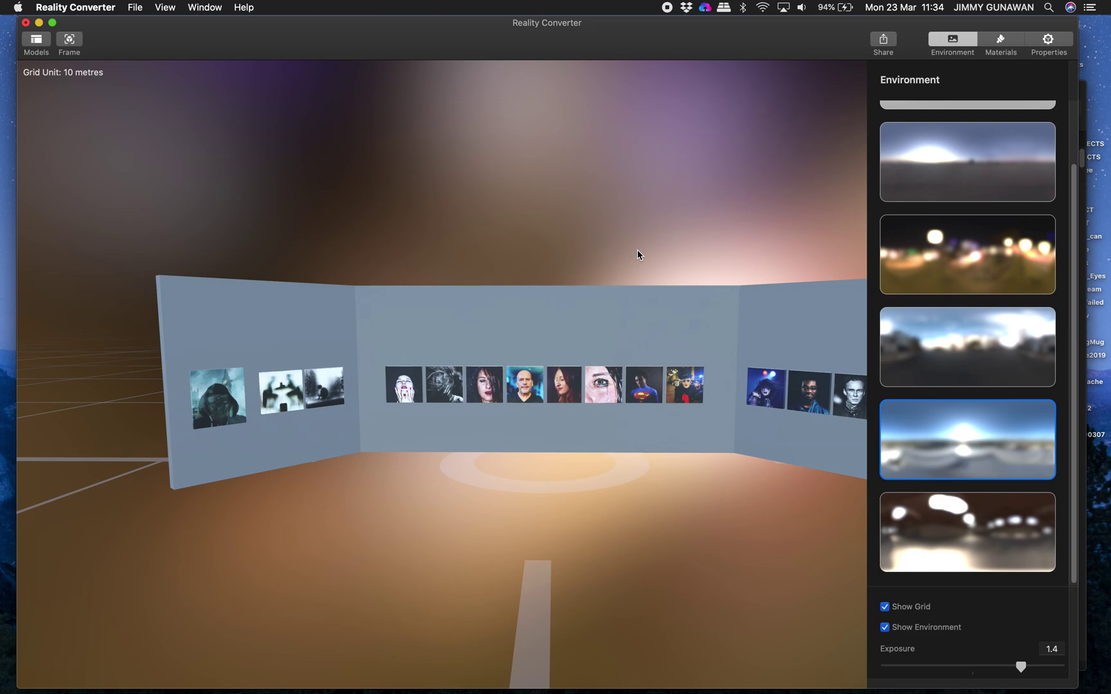
- Examine the whole gallery from several side and front angles in the widened preview
left_click_drag(645, 325, 692, 327)
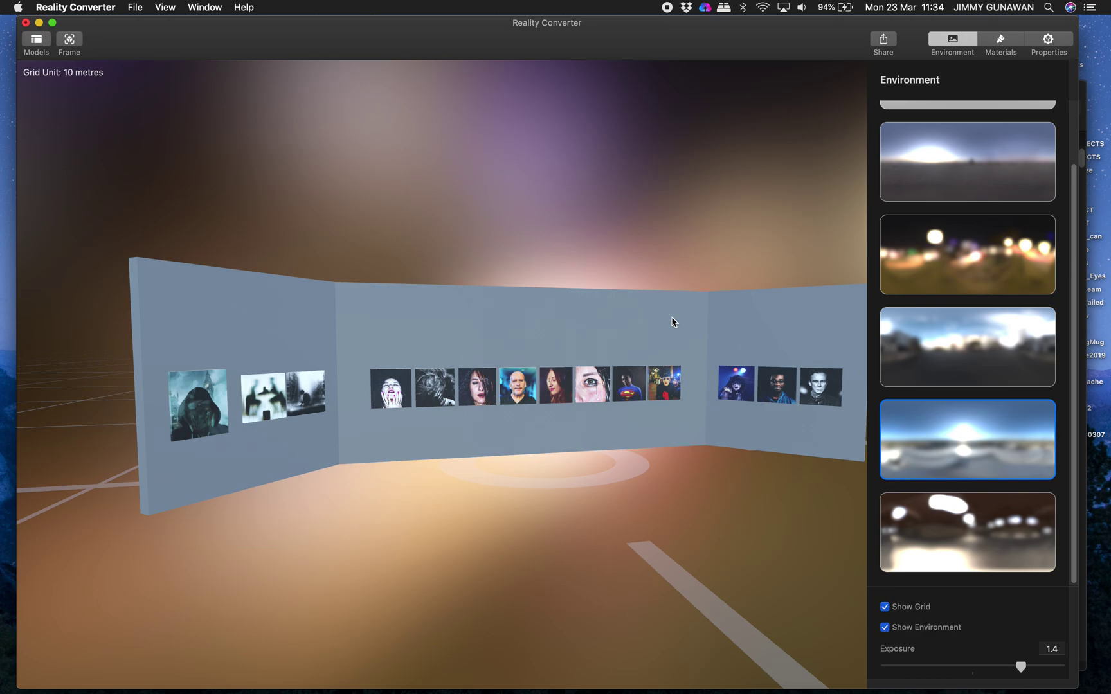
left_click_drag(672, 321, 534, 270)
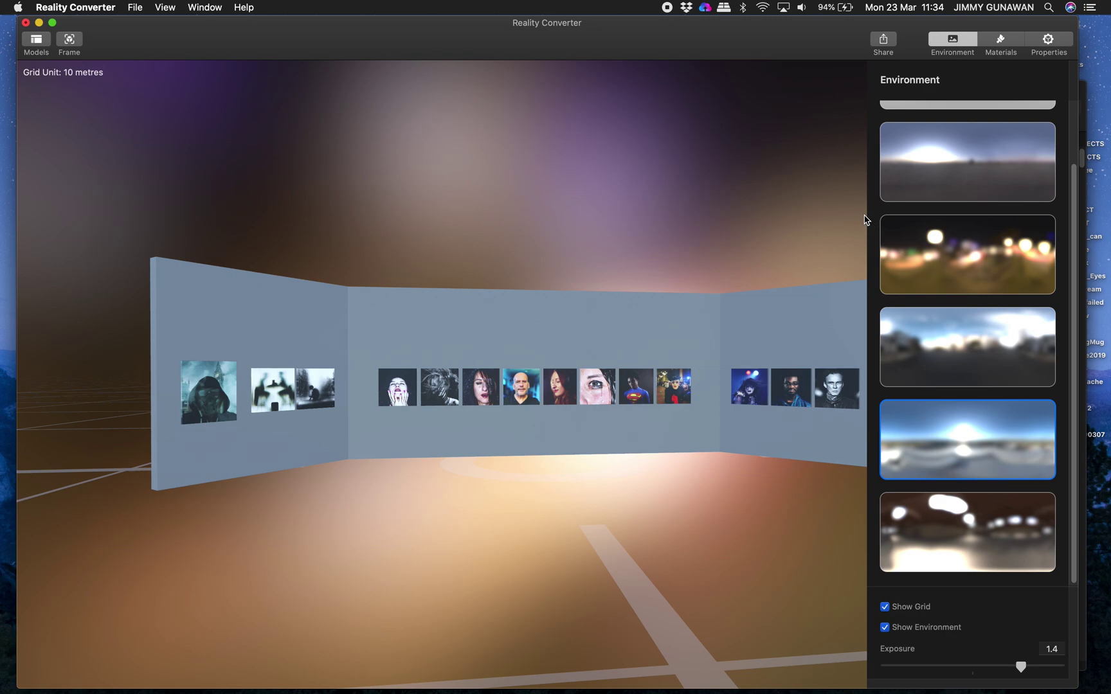
left_click_drag(747, 224, 749, 234)
left_click_drag(638, 306, 661, 309)
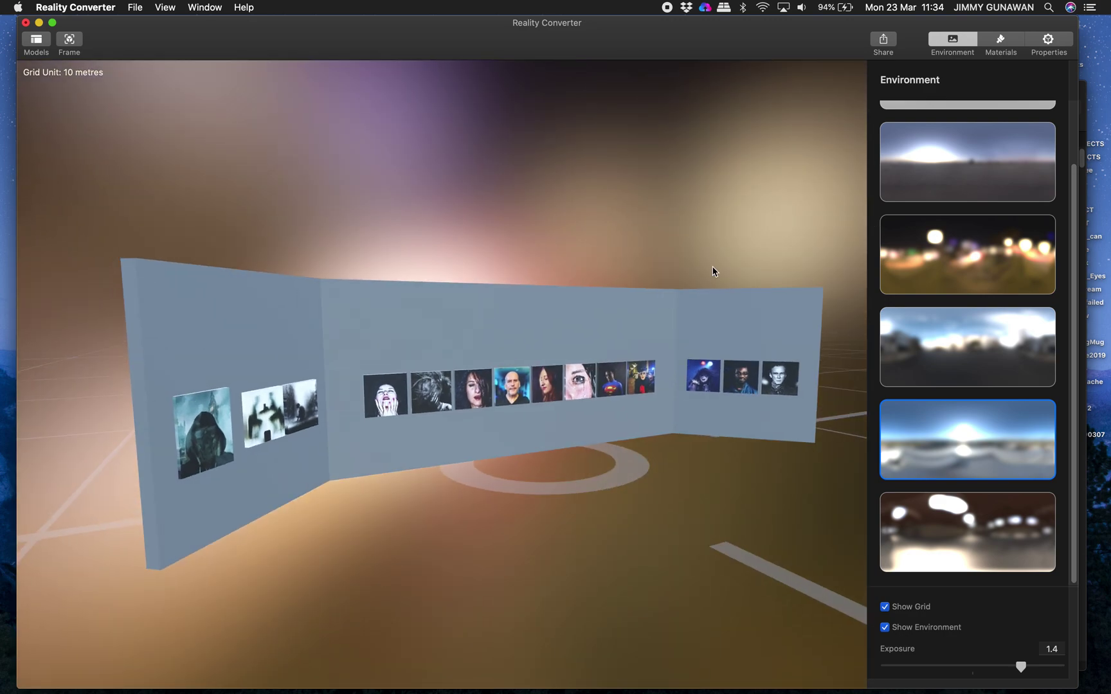
left_click_drag(713, 271, 619, 274)
left_click_drag(540, 313, 665, 305)
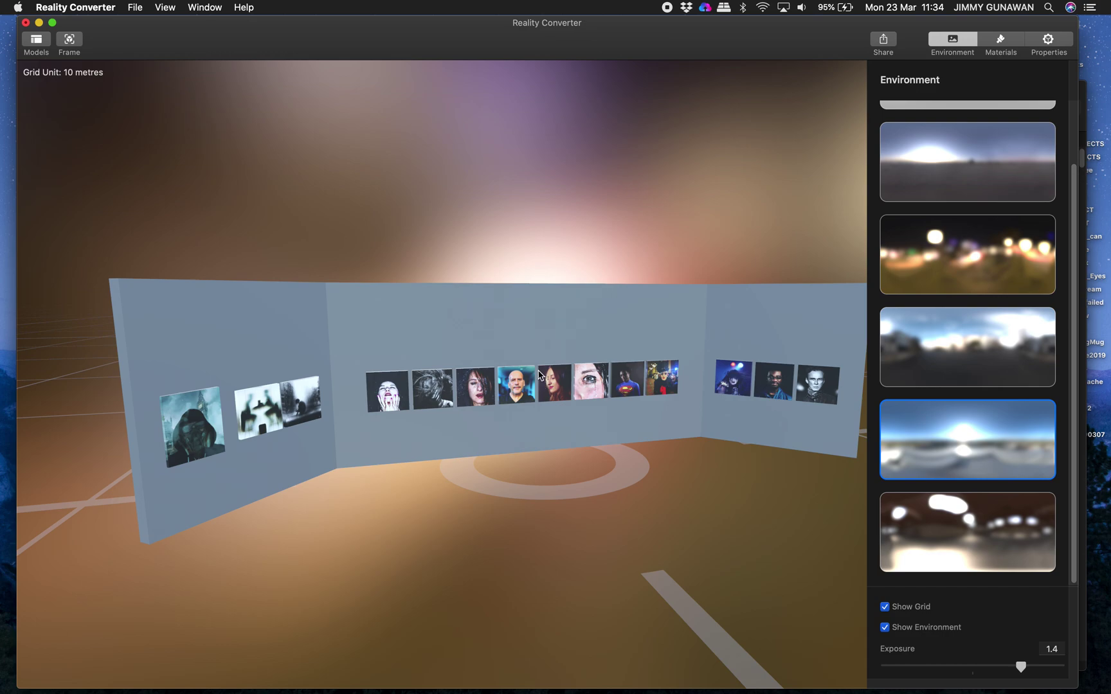
left_click_drag(536, 377, 570, 305)
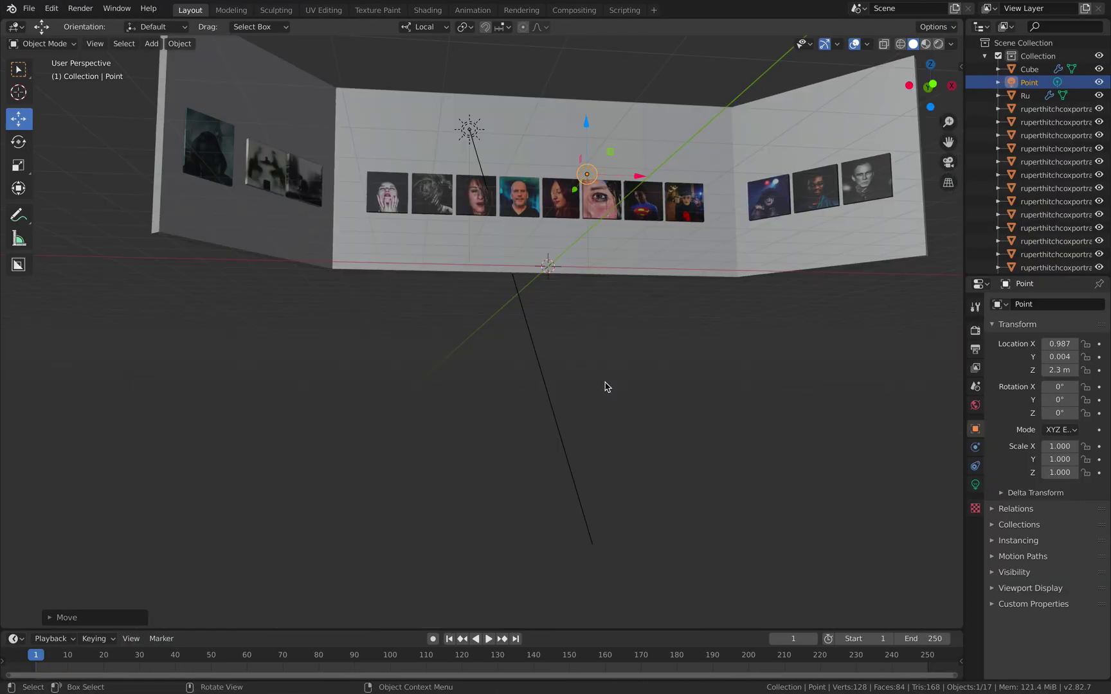
- Look over the gallery in Blender, and switch to Safari to view the photographer's Instagram profile up to its header
scroll(608, 382, "up", 5, "shift")
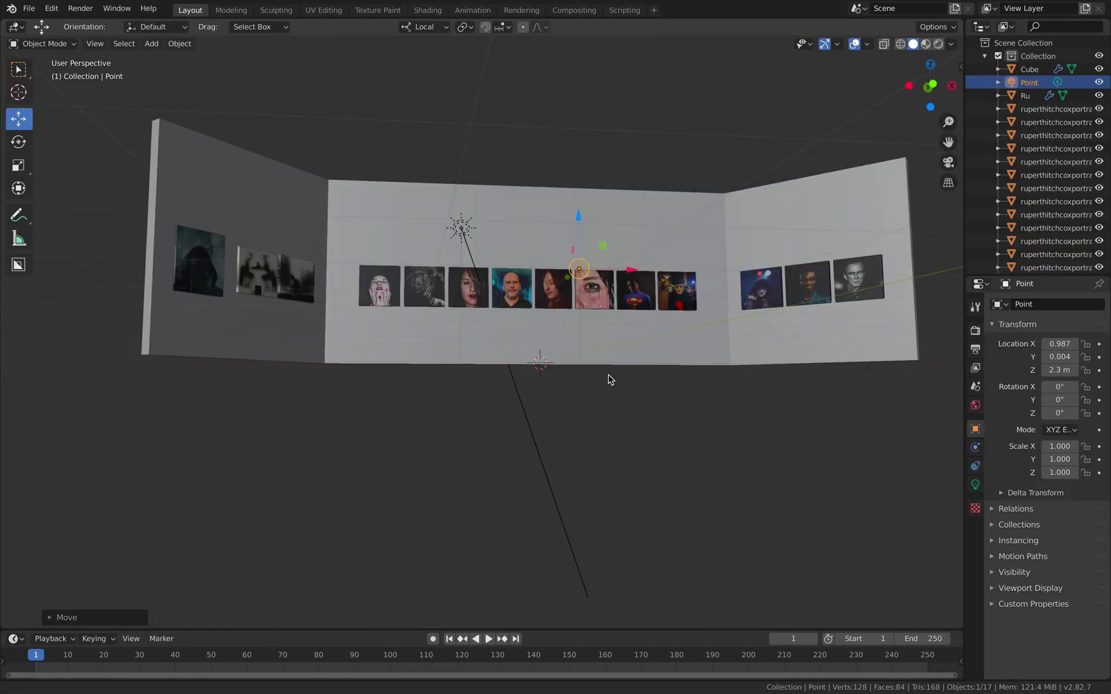
scroll(607, 380, "down", 2, "shift")
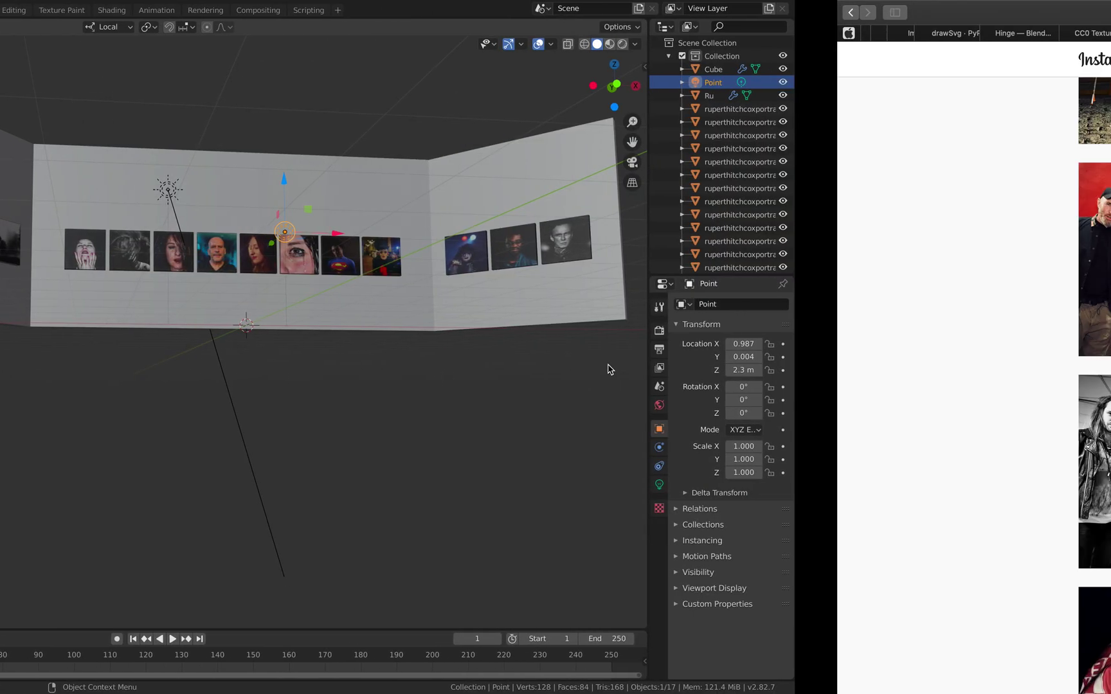
scroll(623, 350, "up", 3)
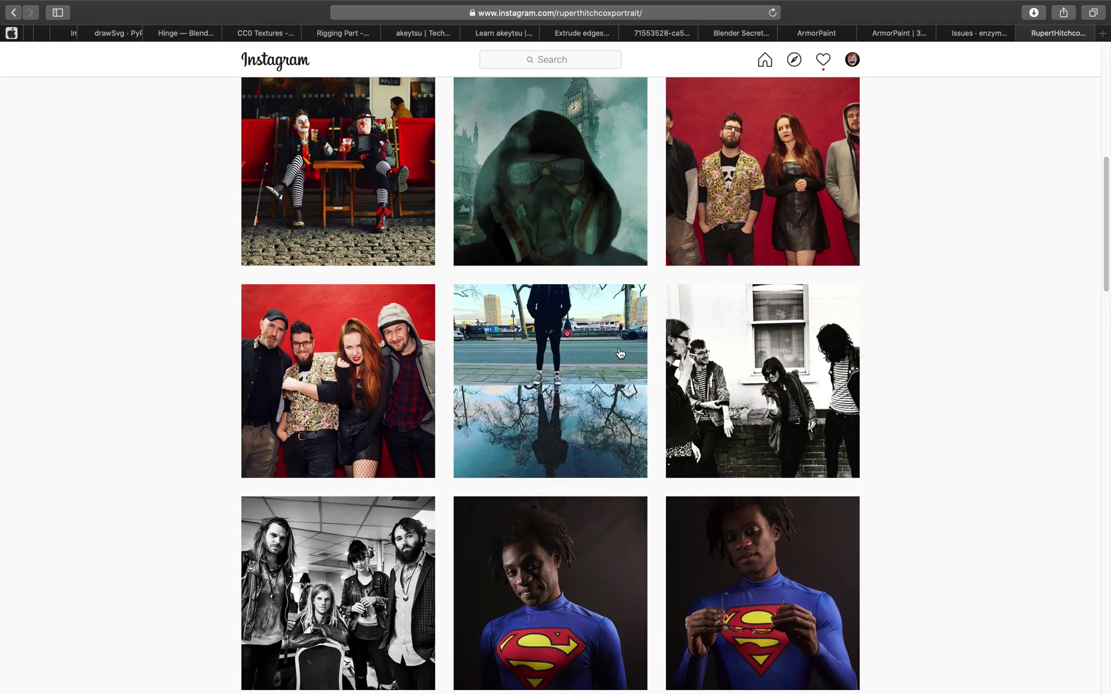
scroll(621, 351, "up", 10)
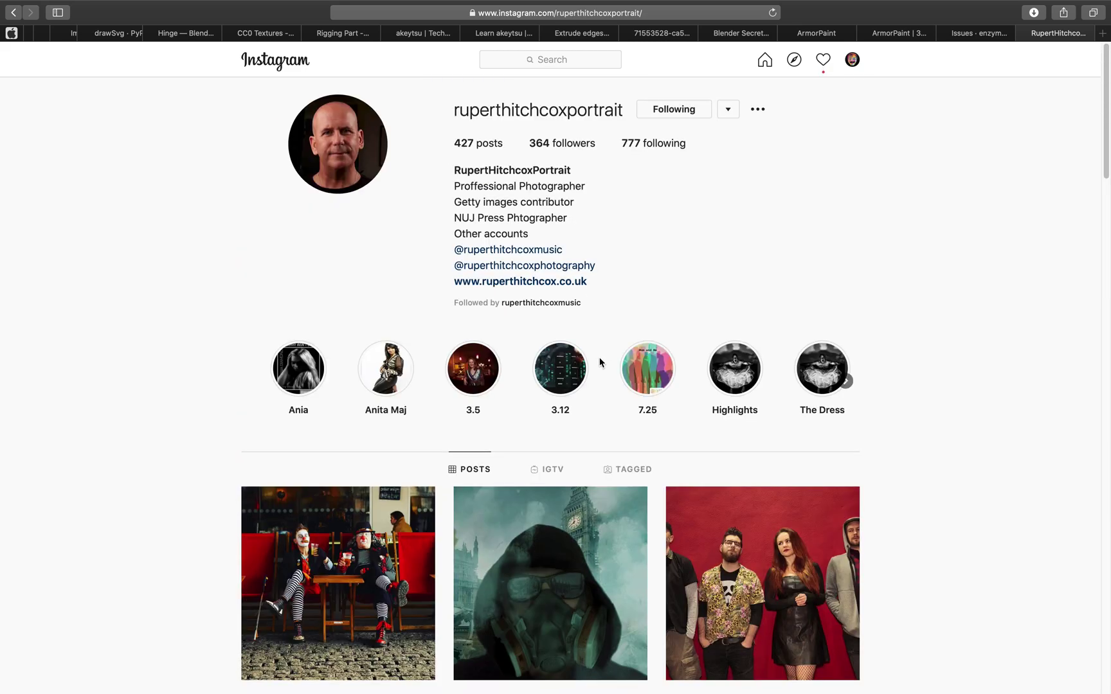
- Return to Blender and view the three-walled gallery from the front
key("ctrl+Left")
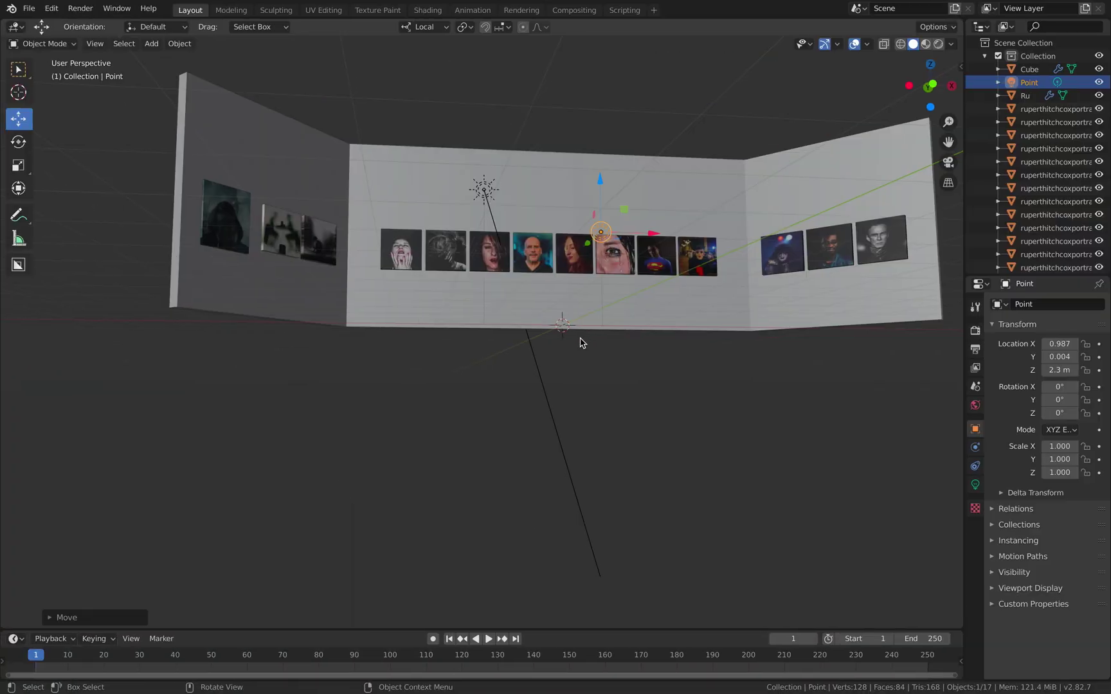
middle_click_drag(568, 388, 566, 392)
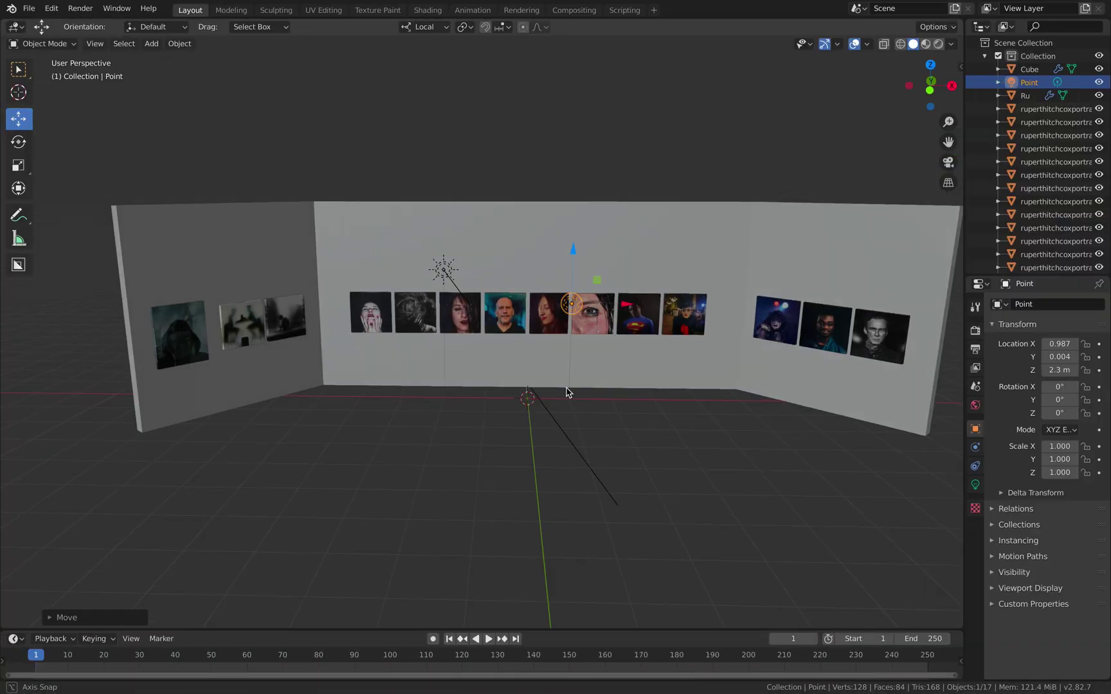